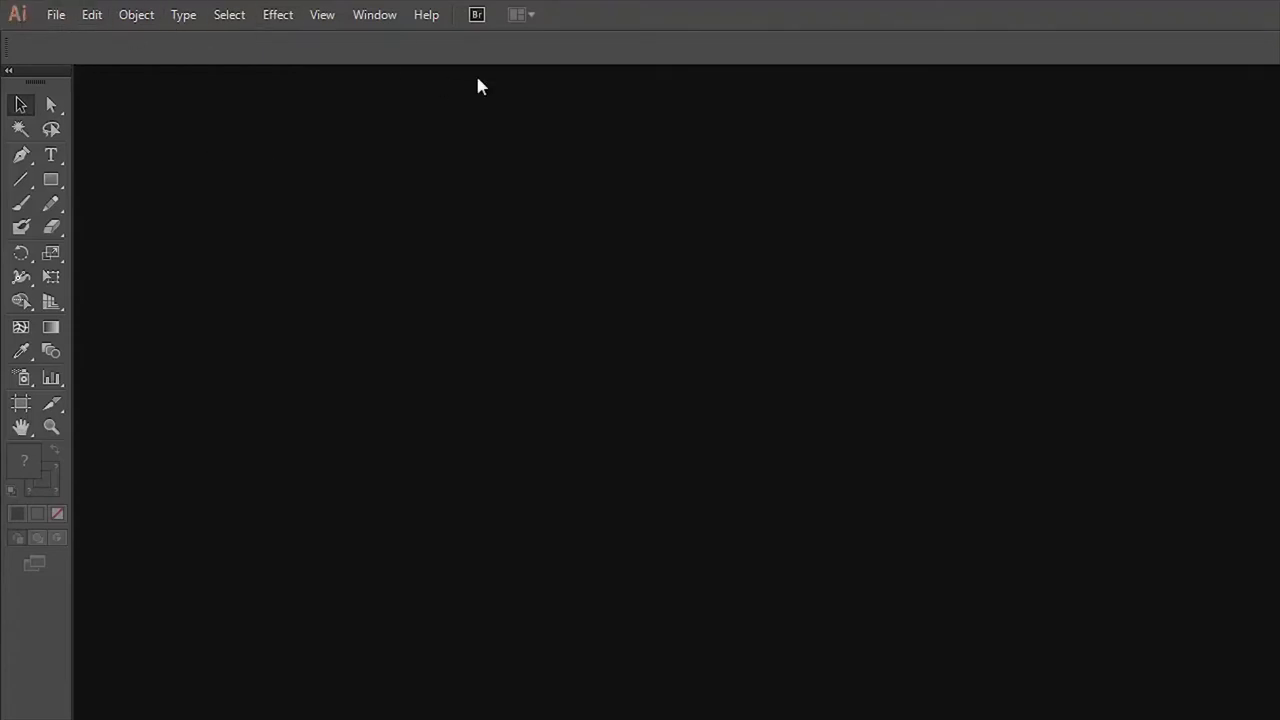
- Browse the File, Type, Effect and View menus, then close them
left_click(40, 12)
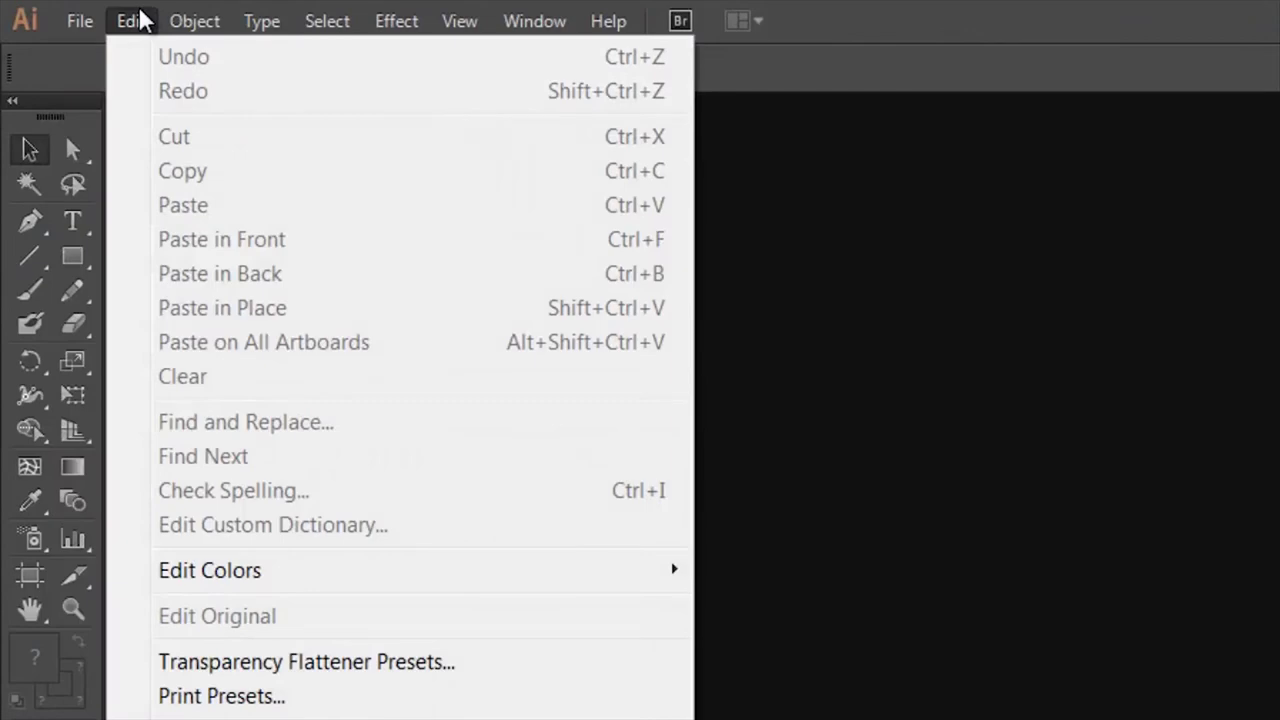
left_click(147, 14)
left_click(245, 25)
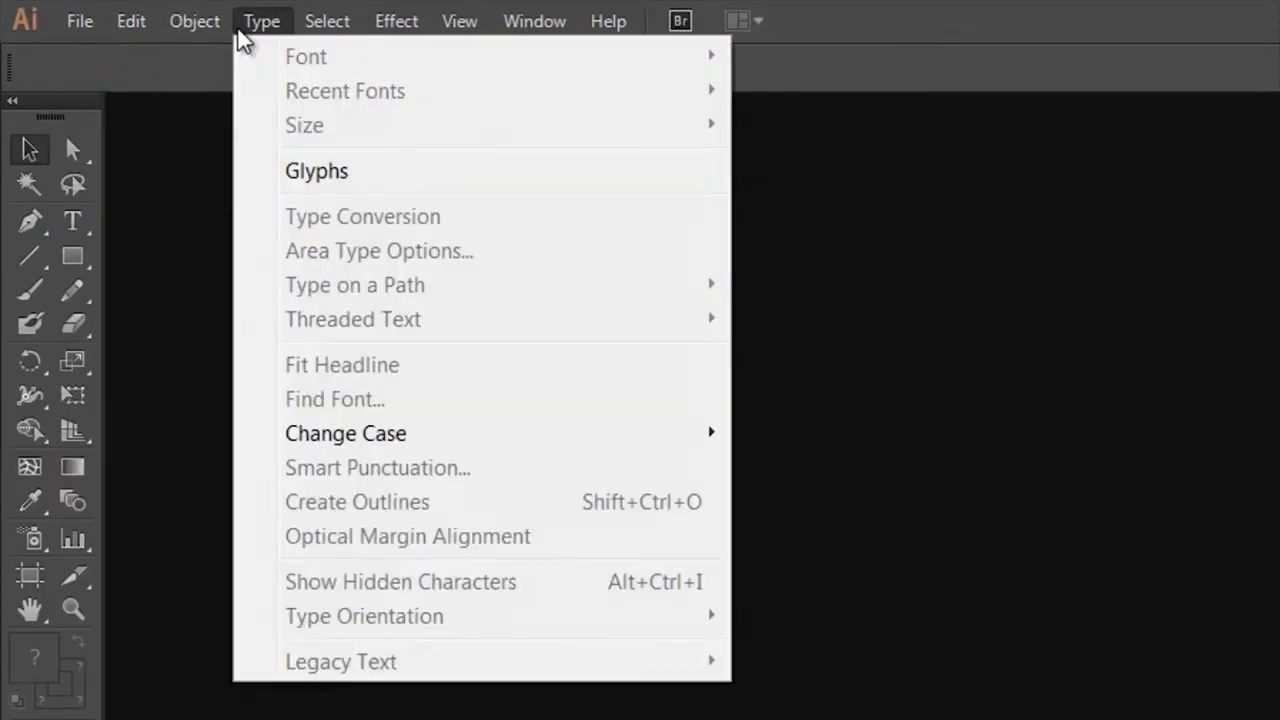
left_click(329, 28)
left_click(394, 24)
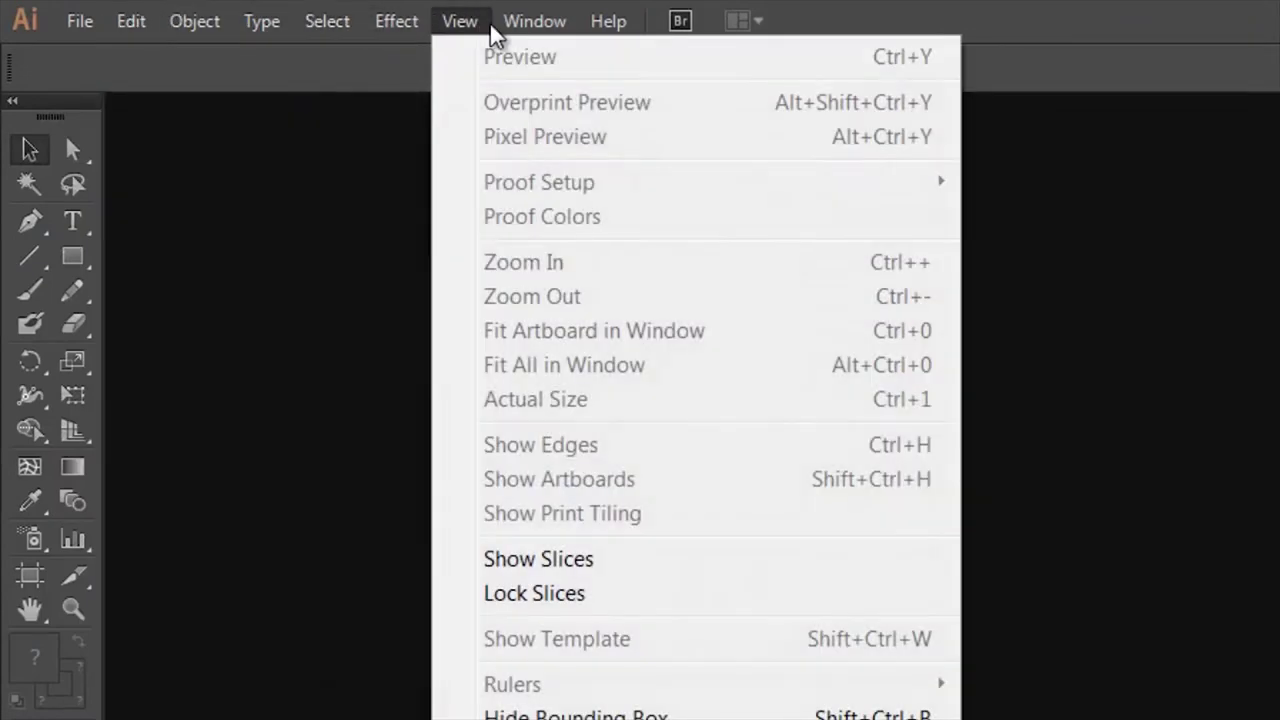
mouse_move(545, 27)
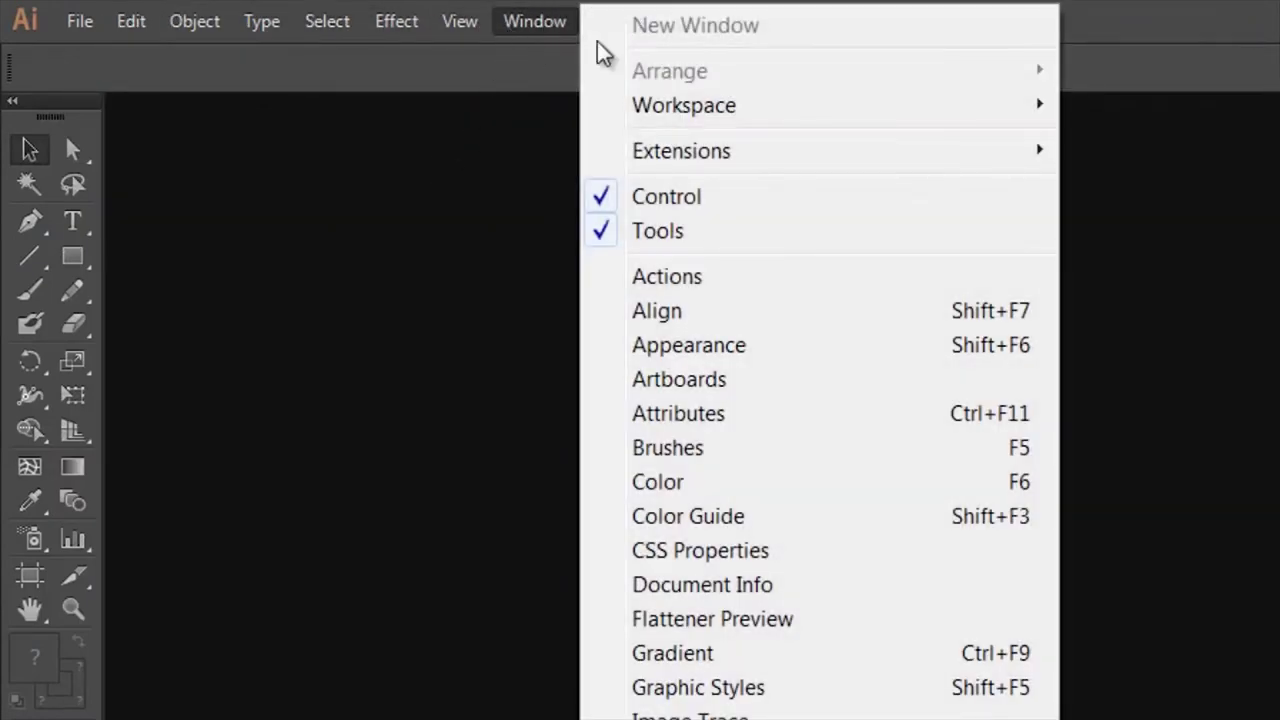
left_click(1172, 14)
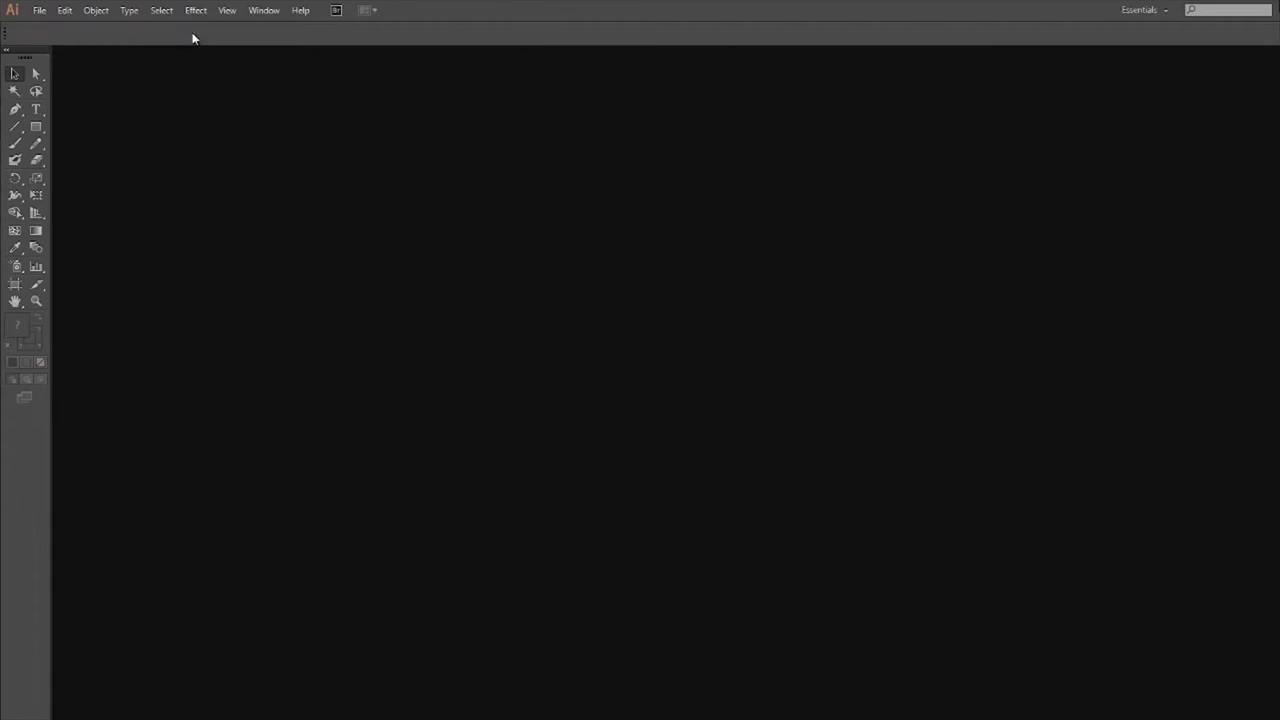
- Try the Rectangle tool, then preview the Typography and Web workspaces before returning to Essentials
left_click(36, 128)
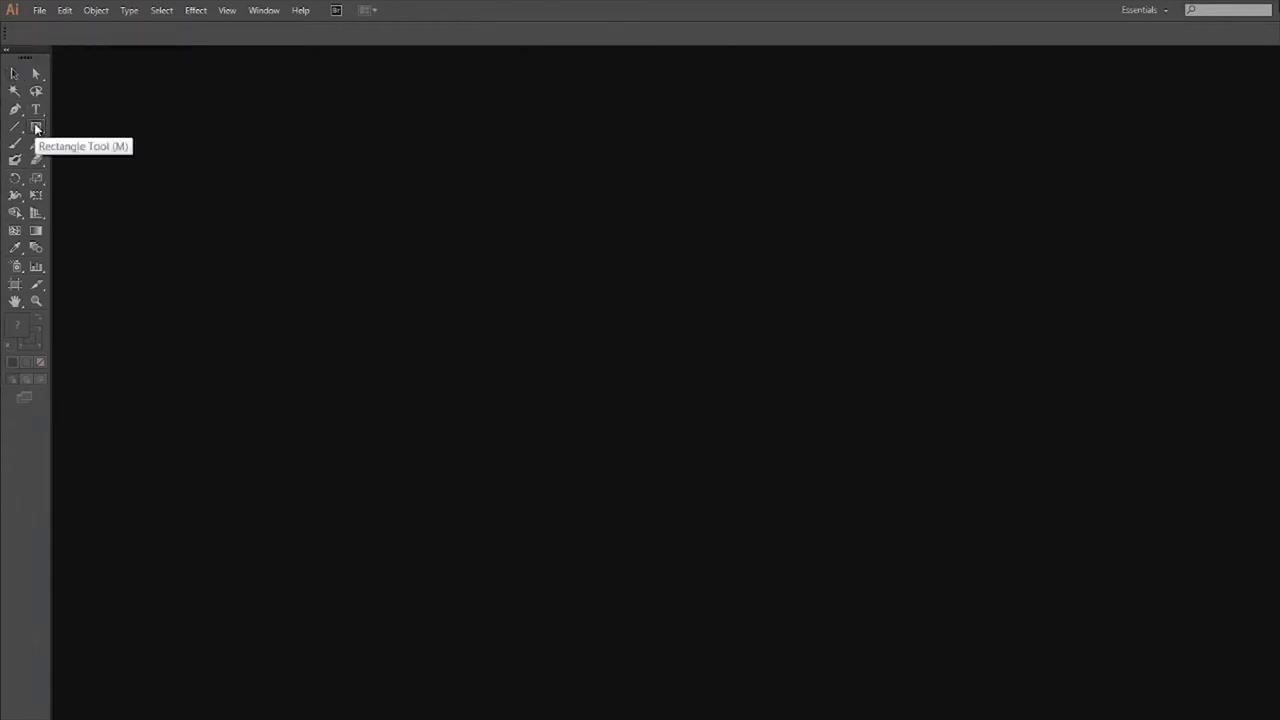
left_click(12, 75)
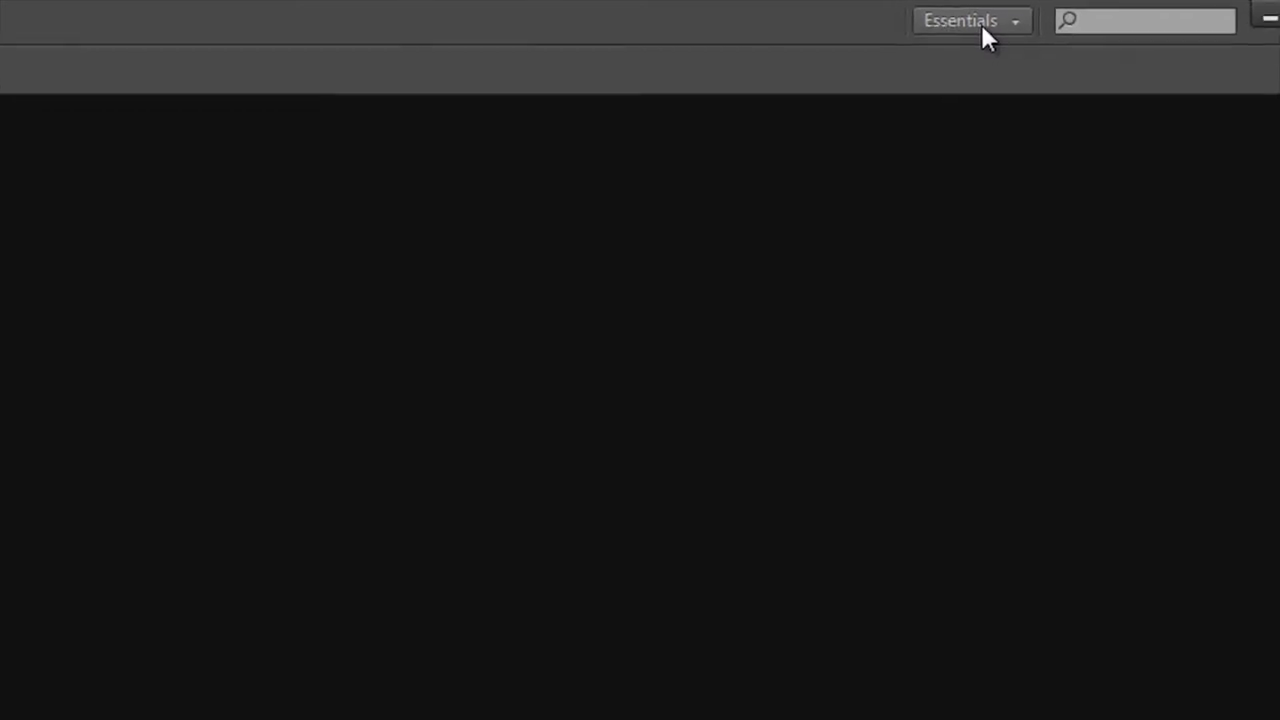
left_click(979, 25)
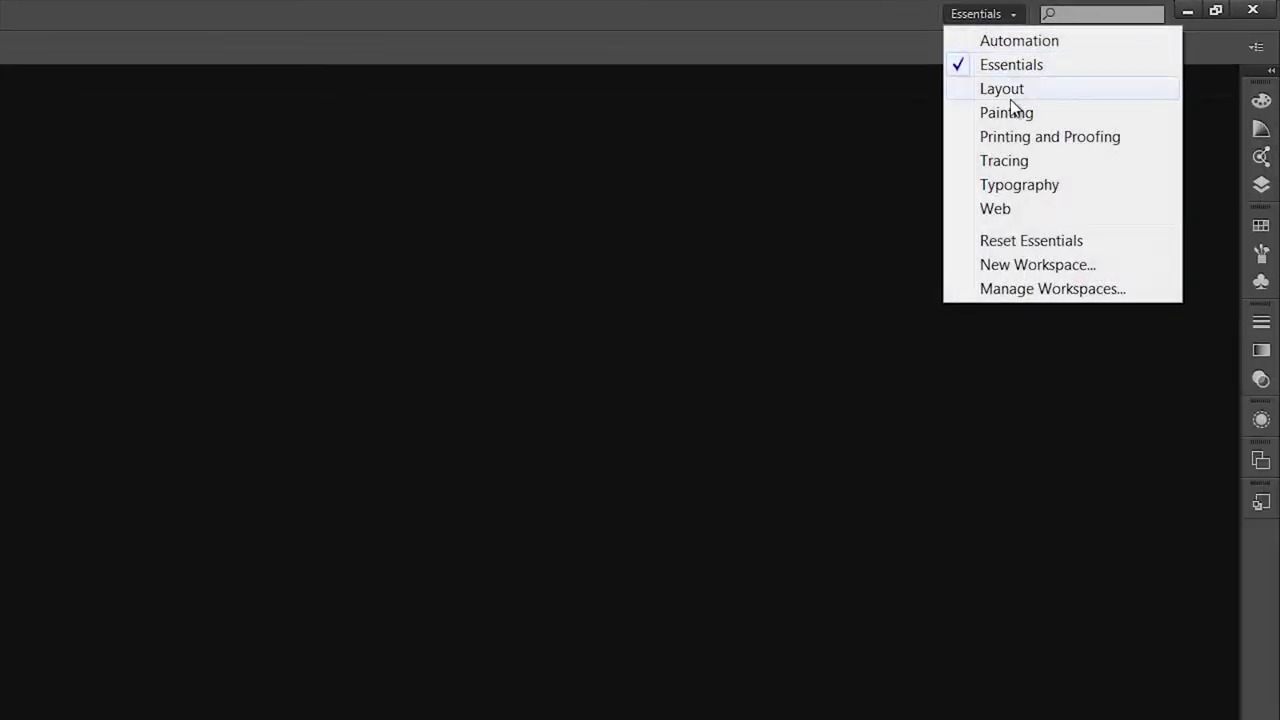
left_click(1012, 185)
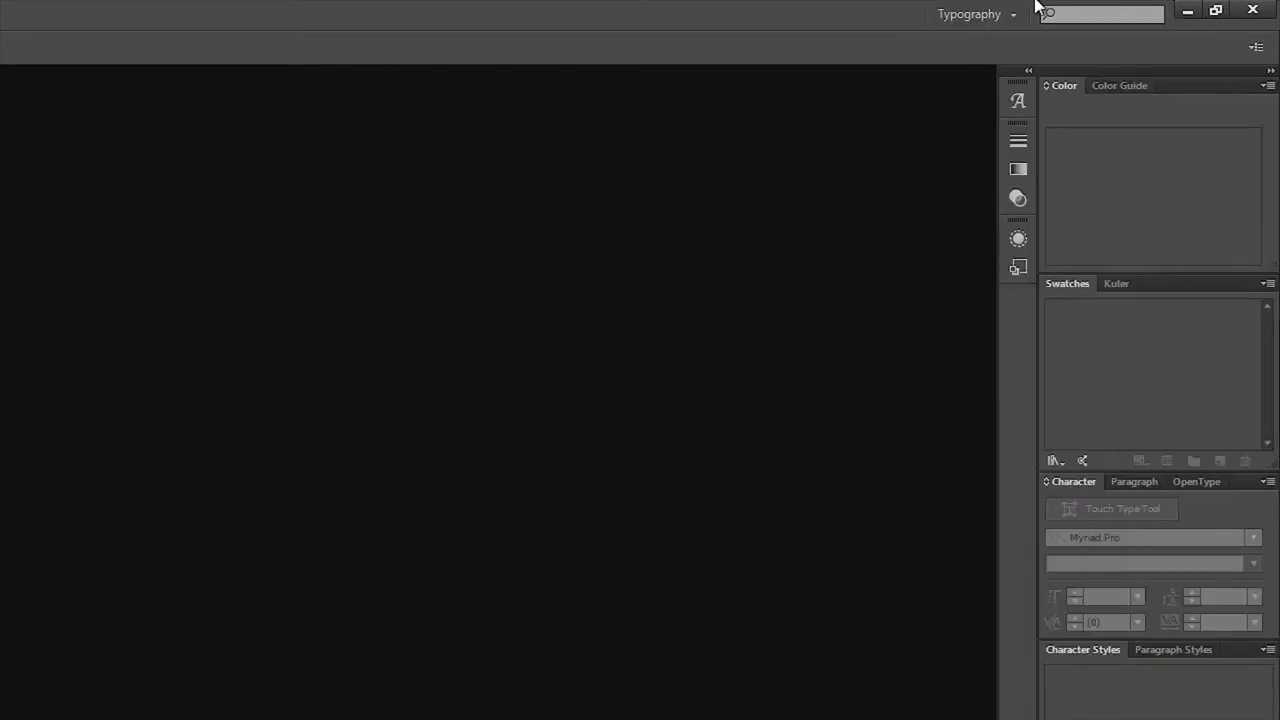
left_click(990, 14)
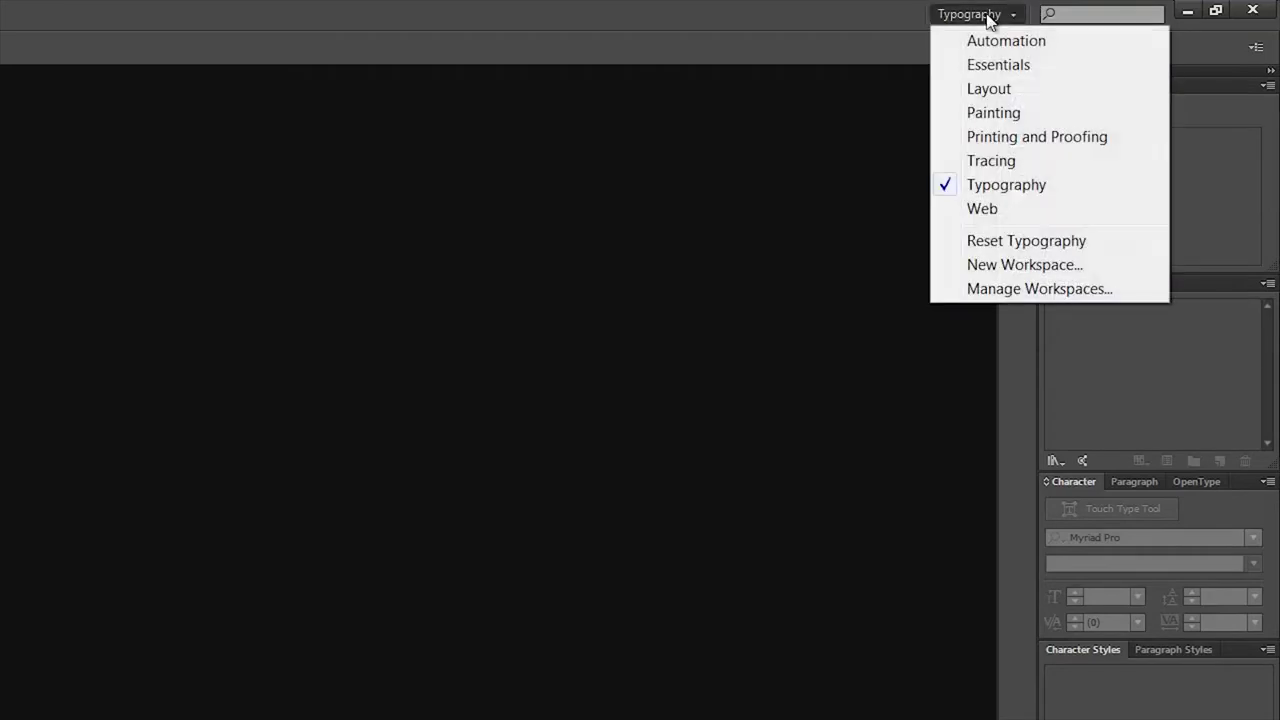
left_click(964, 212)
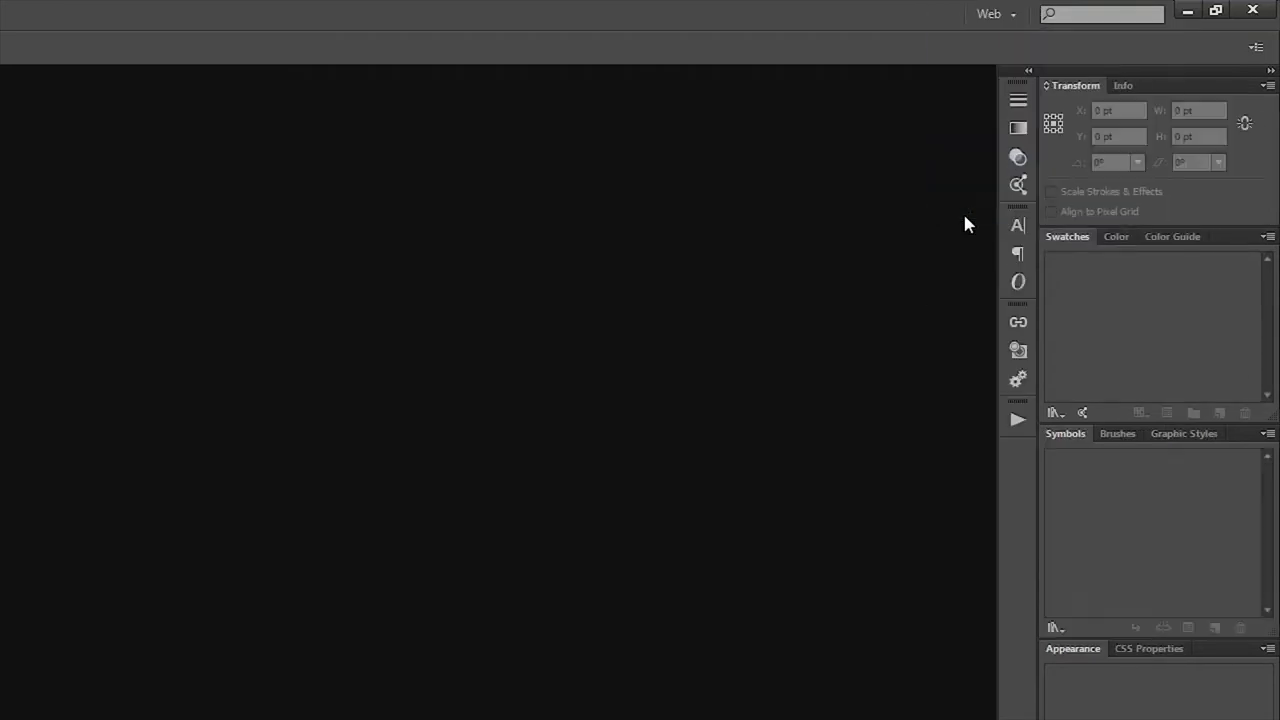
left_click(1010, 14)
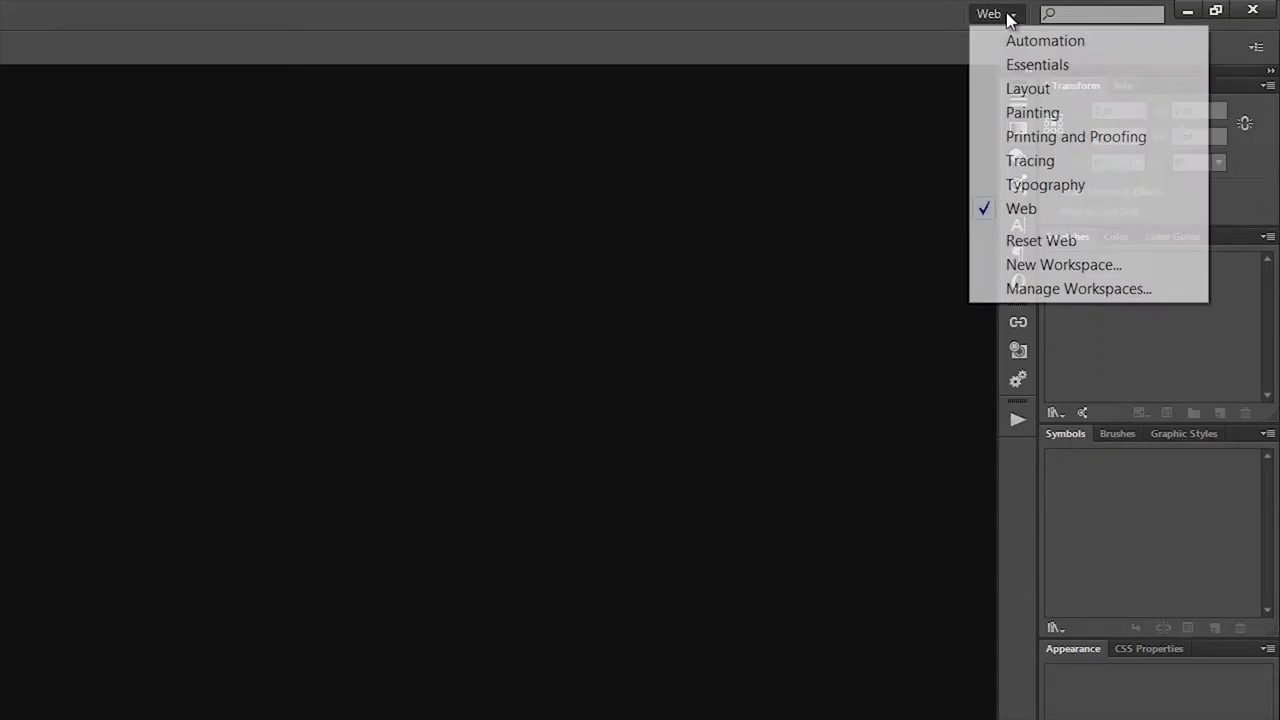
left_click(1015, 66)
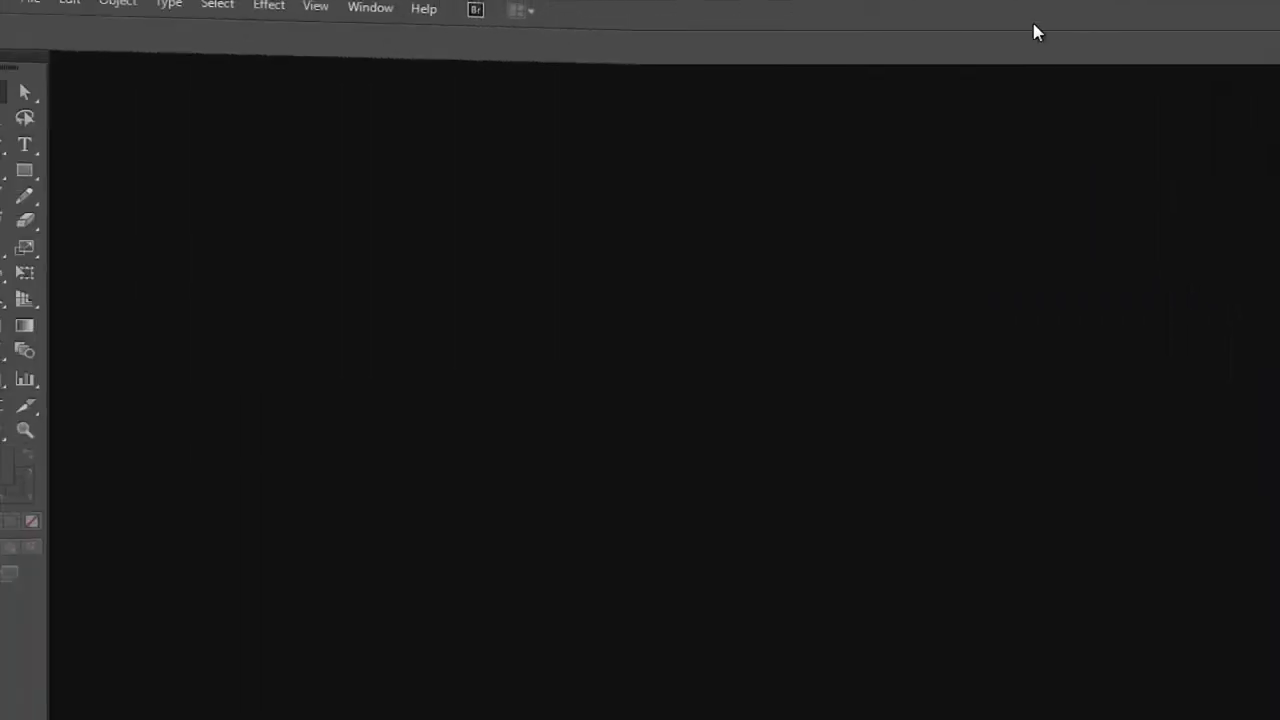
- Start a new document named 'My first Design'
left_click(54, 15)
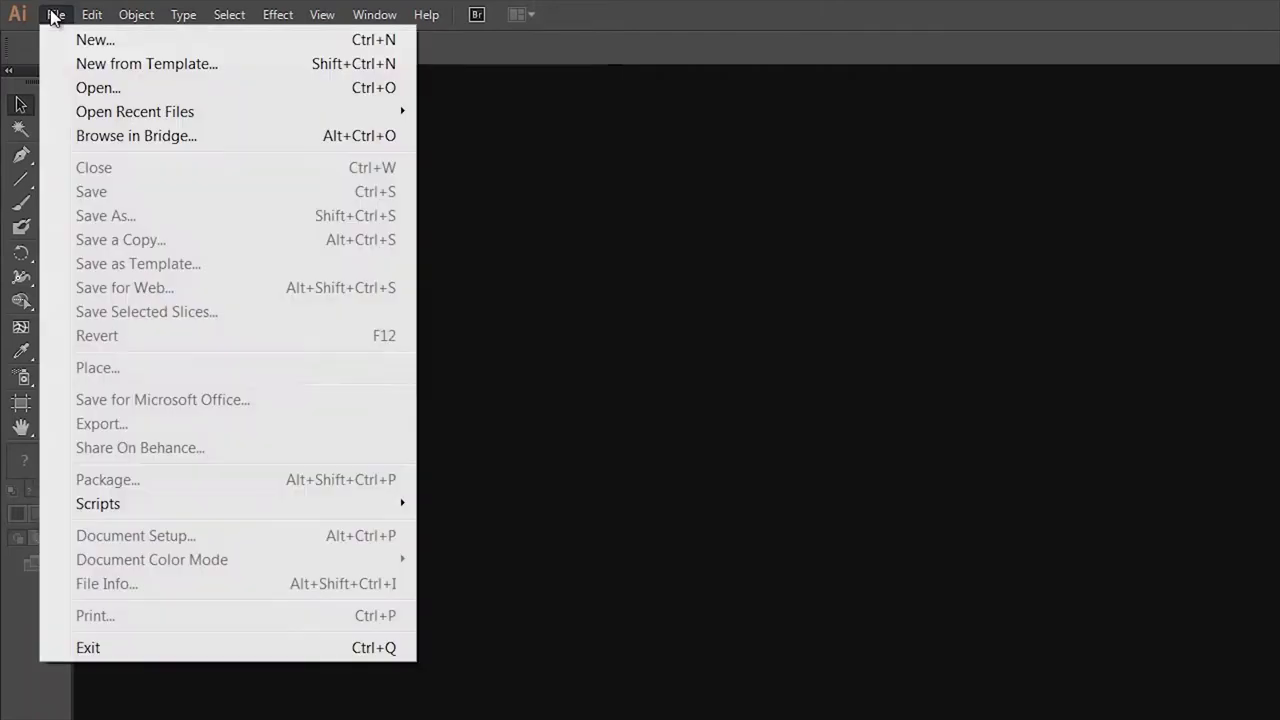
left_click(82, 38)
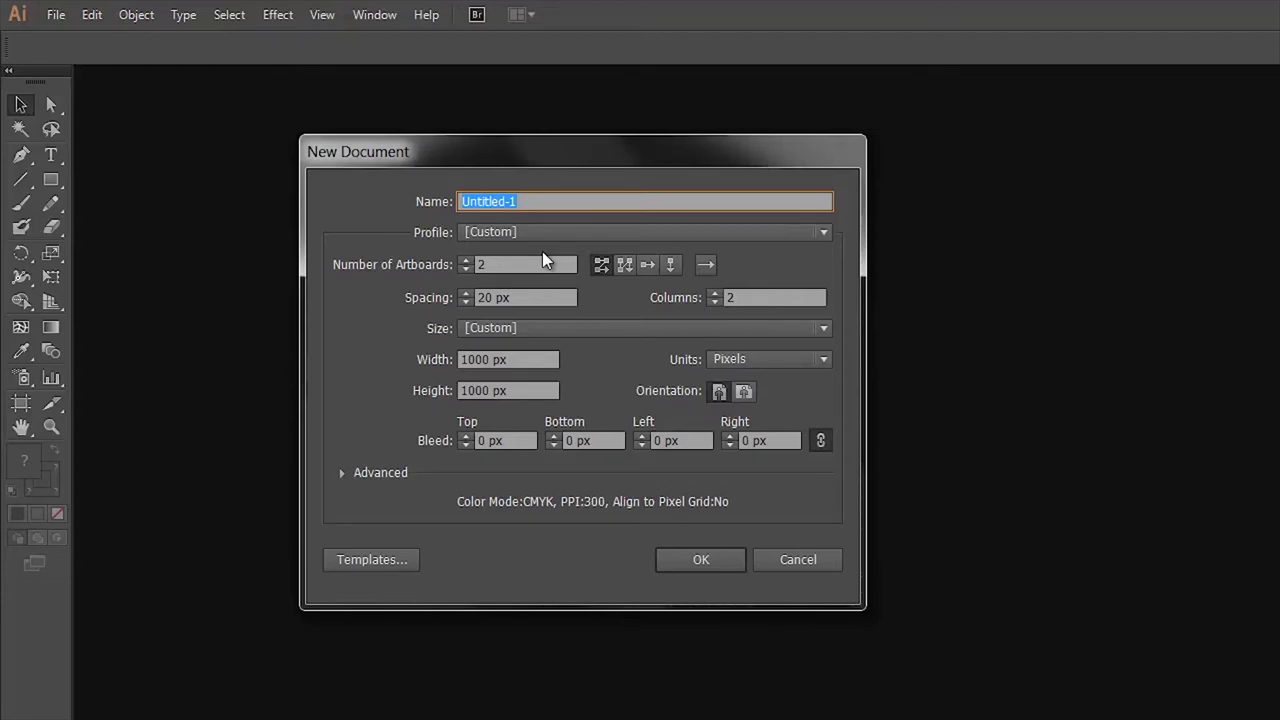
type("My first ")
type("Log")
key("BackSpace")
key("BackSpace")
key("BackSpace")
type("Design")
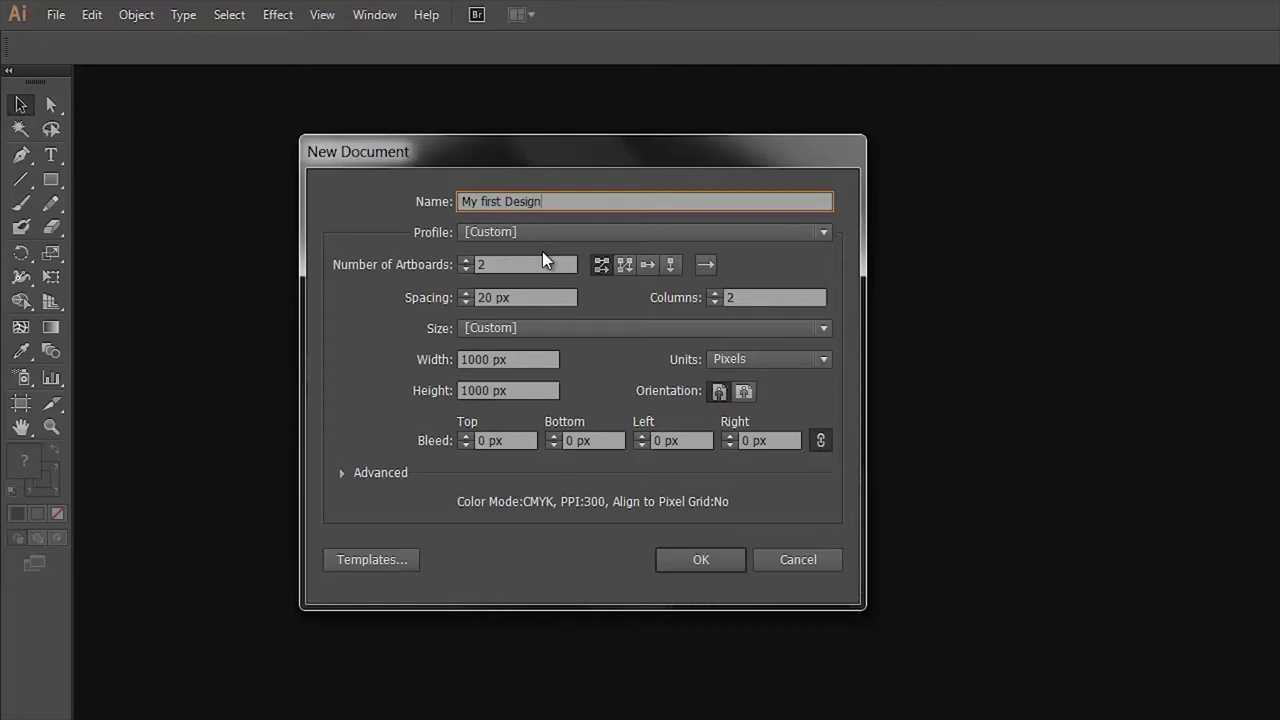
- Set one Custom artboard of 1000 × 1000 px in Pixels
left_click(466, 270)
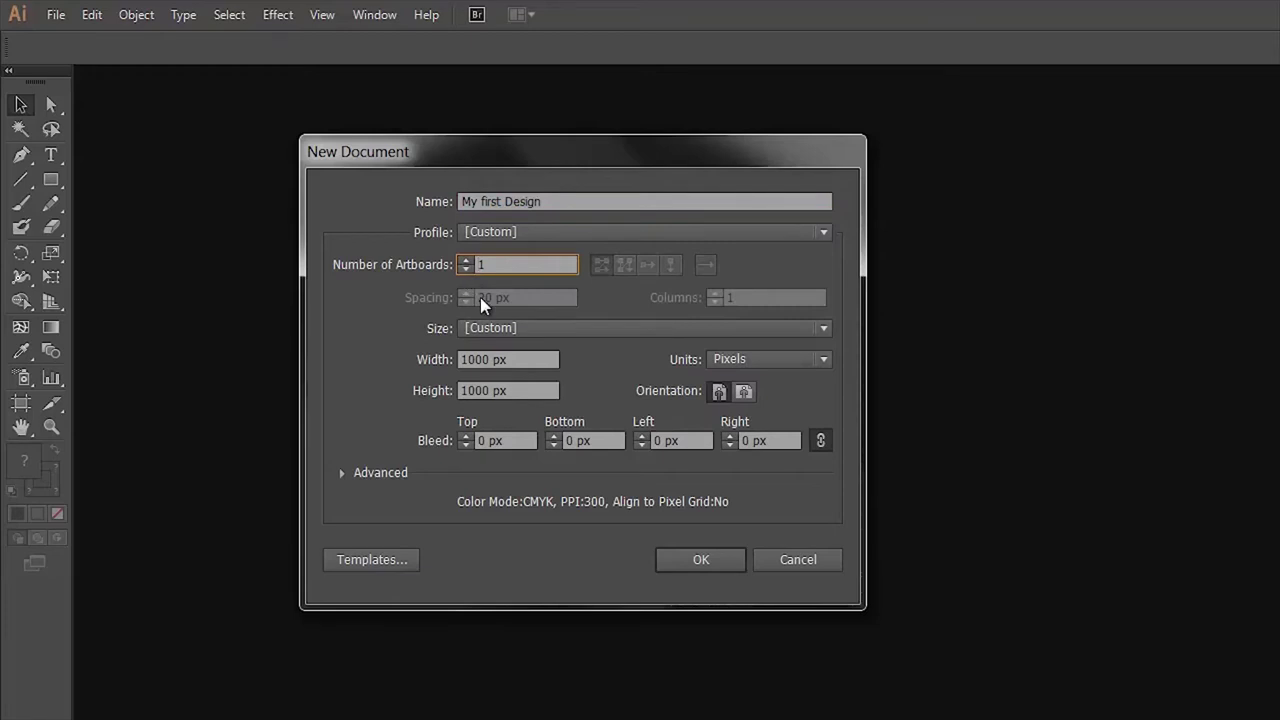
left_click(513, 326)
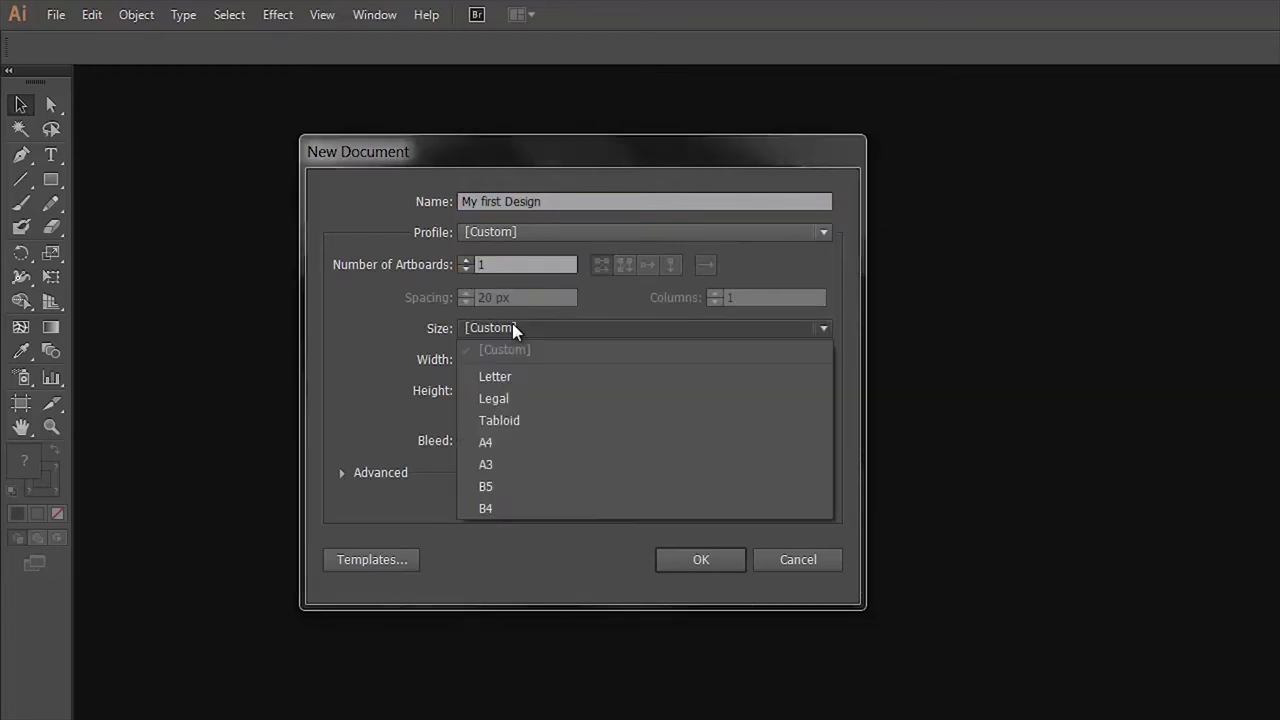
left_click(513, 327)
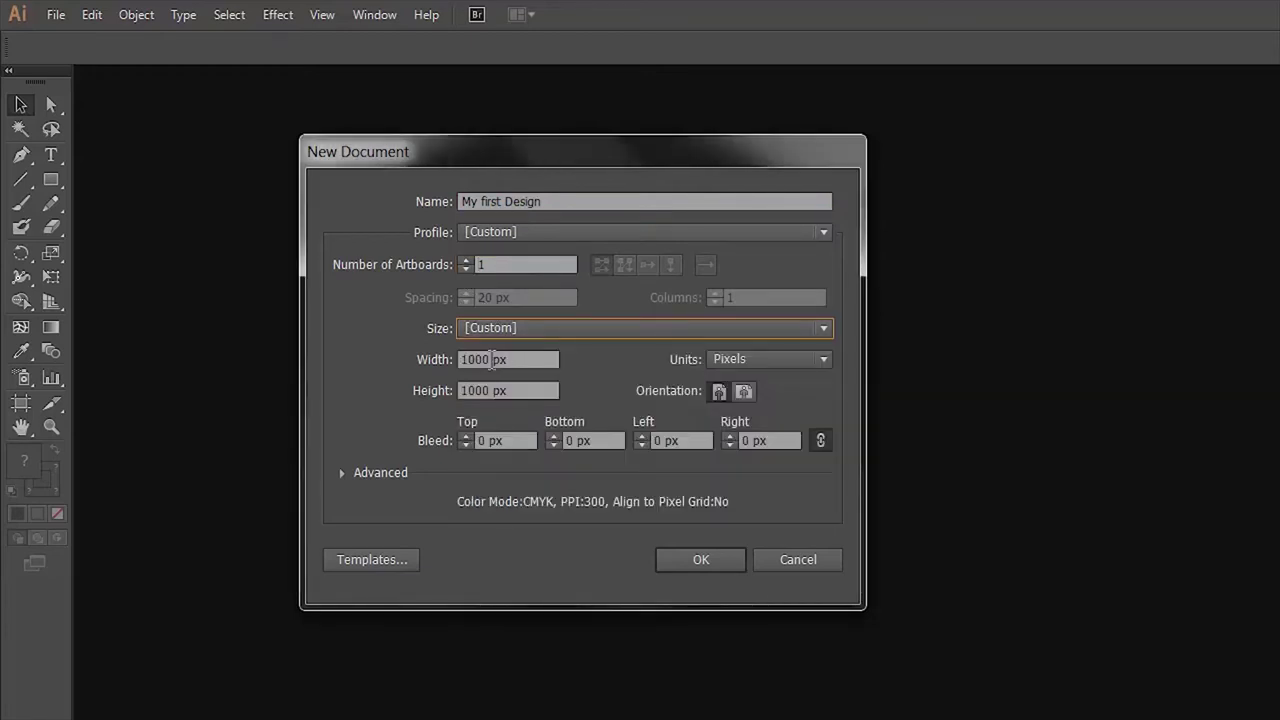
left_click(491, 360)
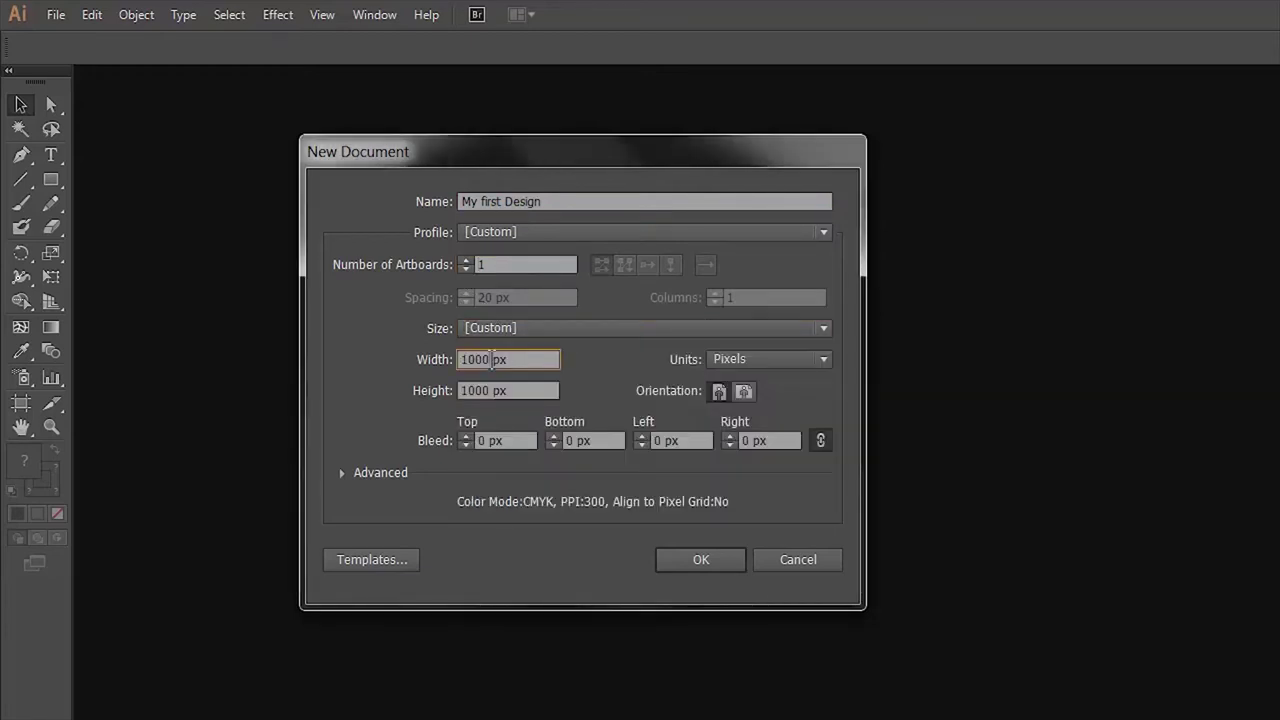
left_click(741, 364)
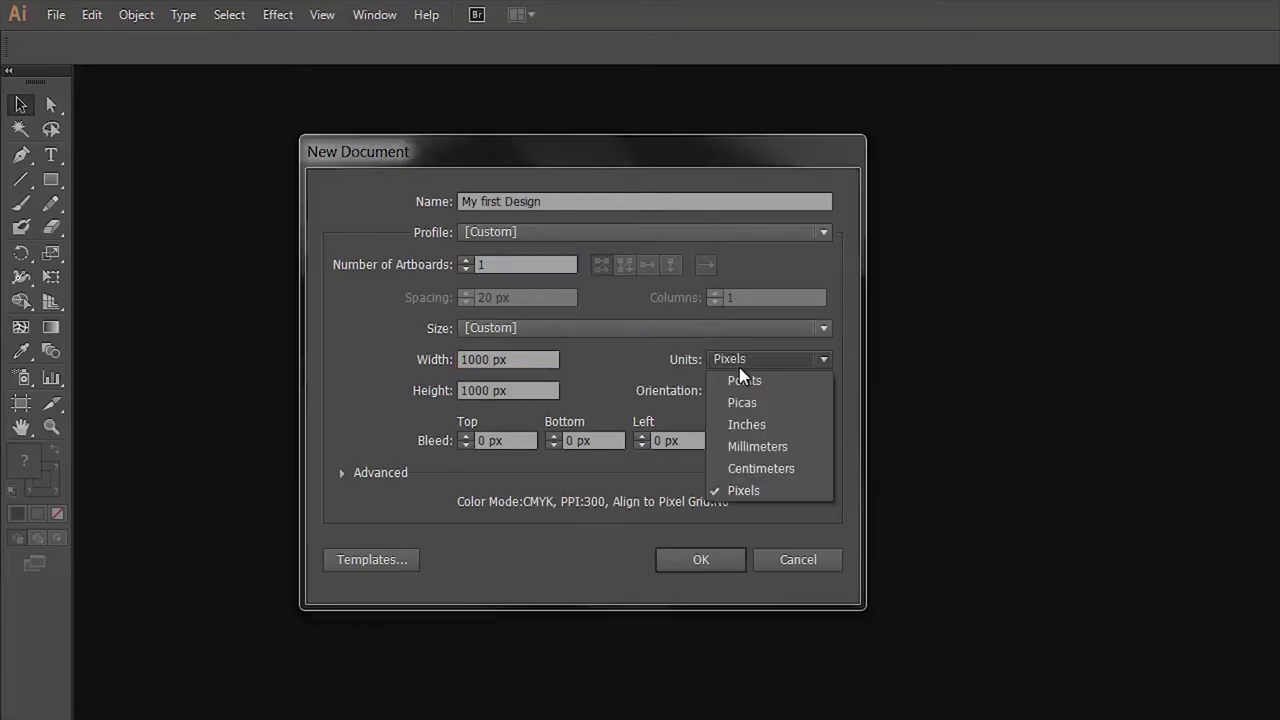
double_click(487, 359)
type("1000")
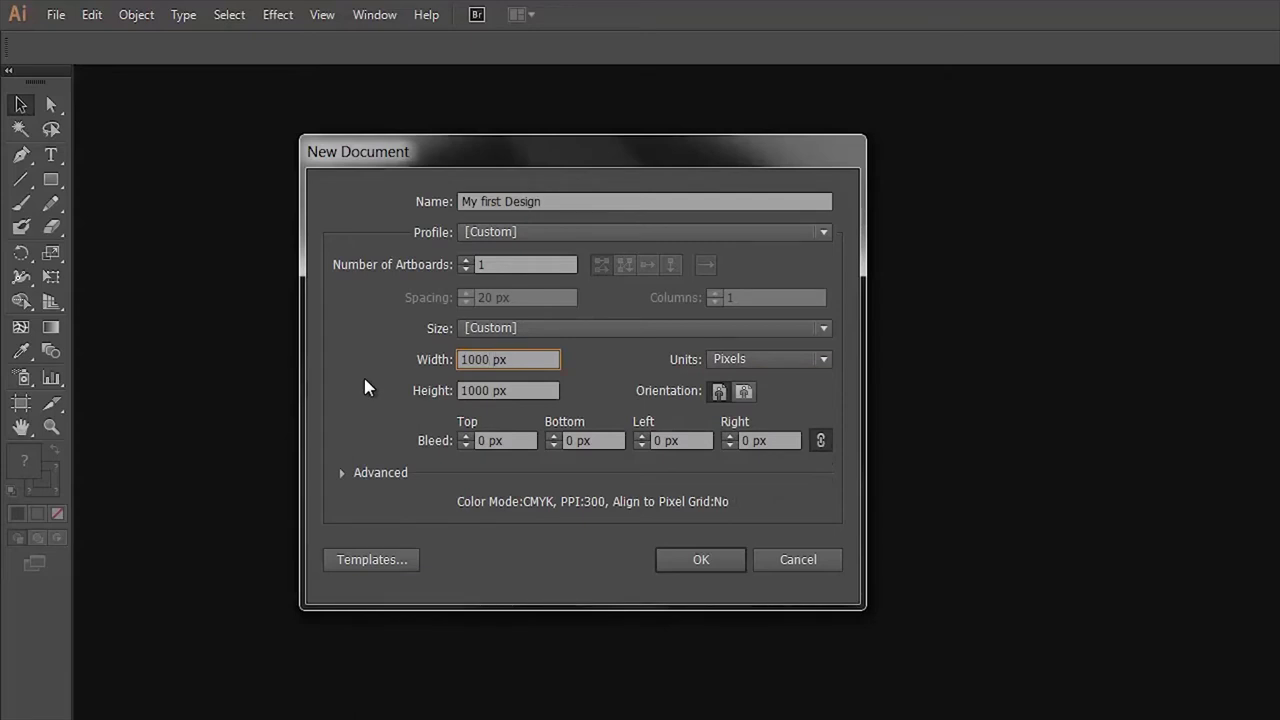
double_click(478, 391)
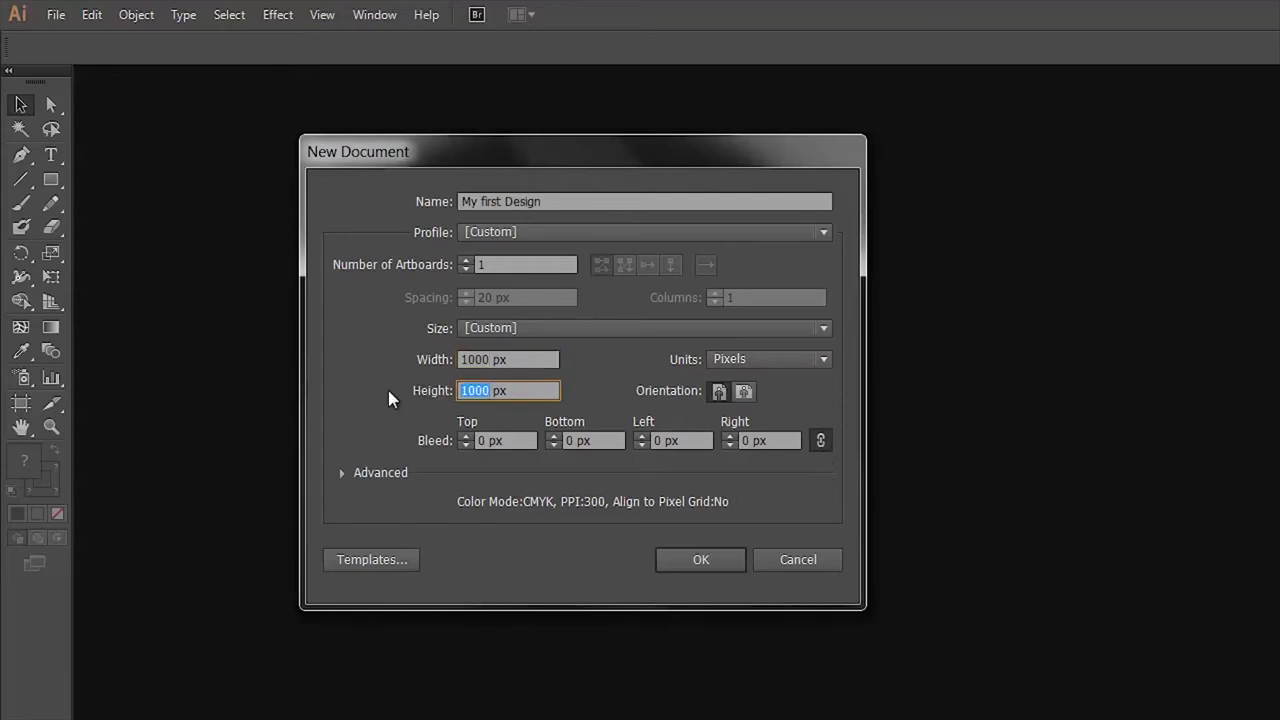
type("1000")
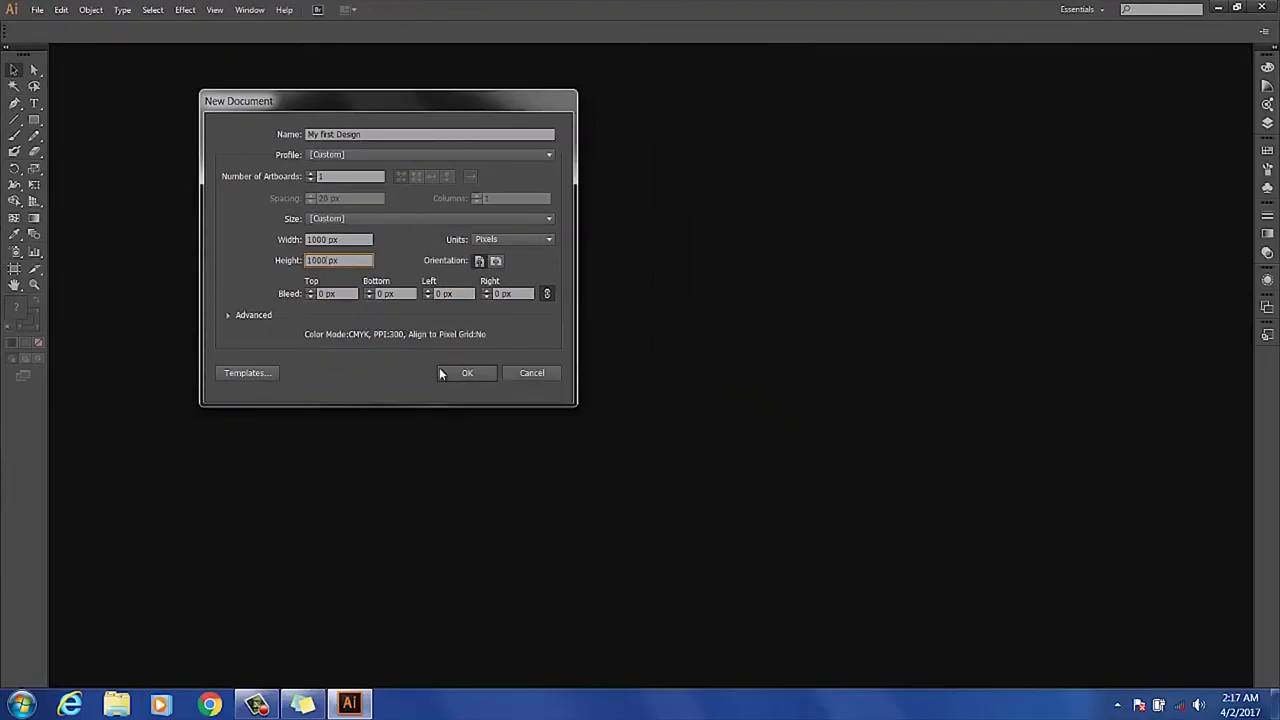
- Create the document and save it as My first Design.ai in Documents with default Illustrator options
left_click(443, 372)
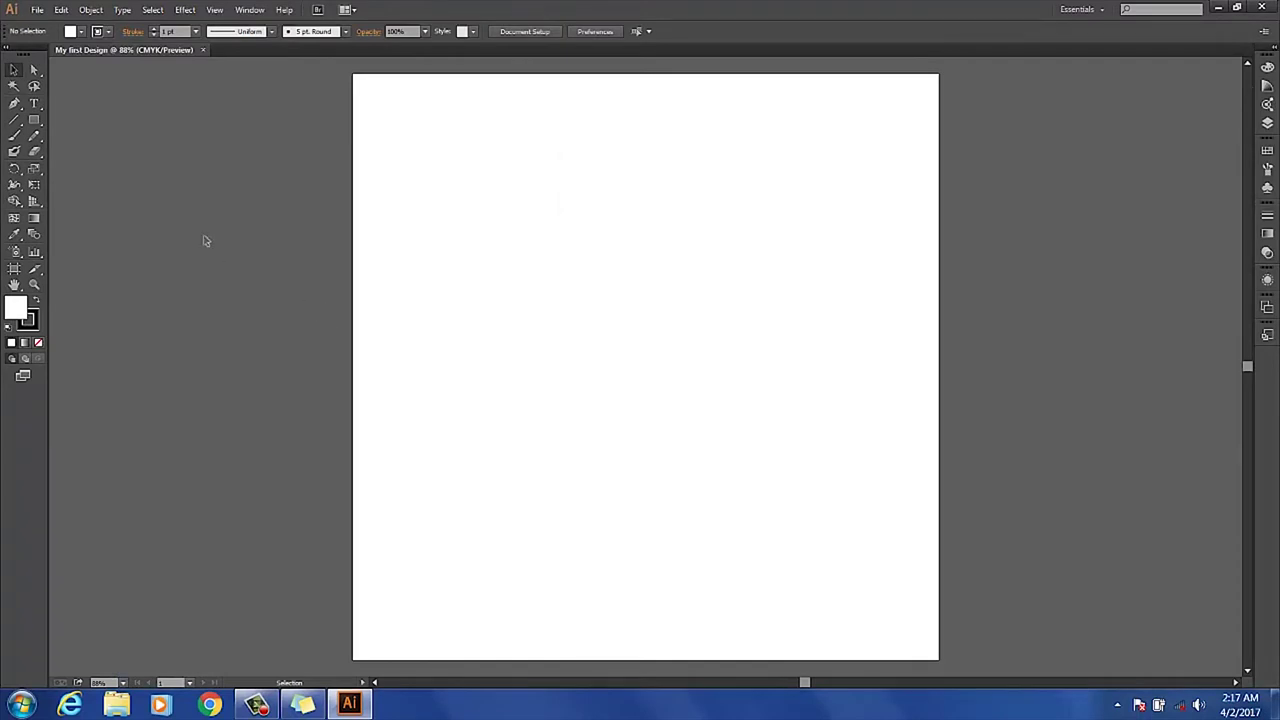
left_click(38, 12)
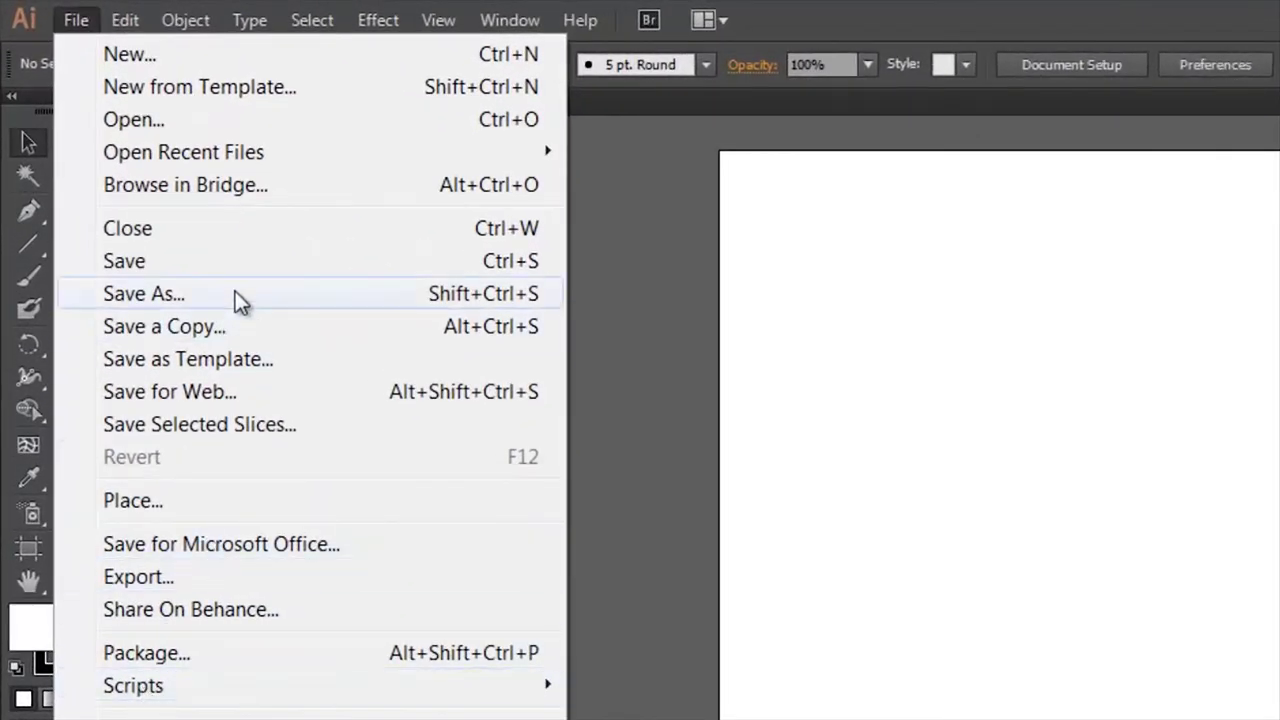
left_click(224, 261)
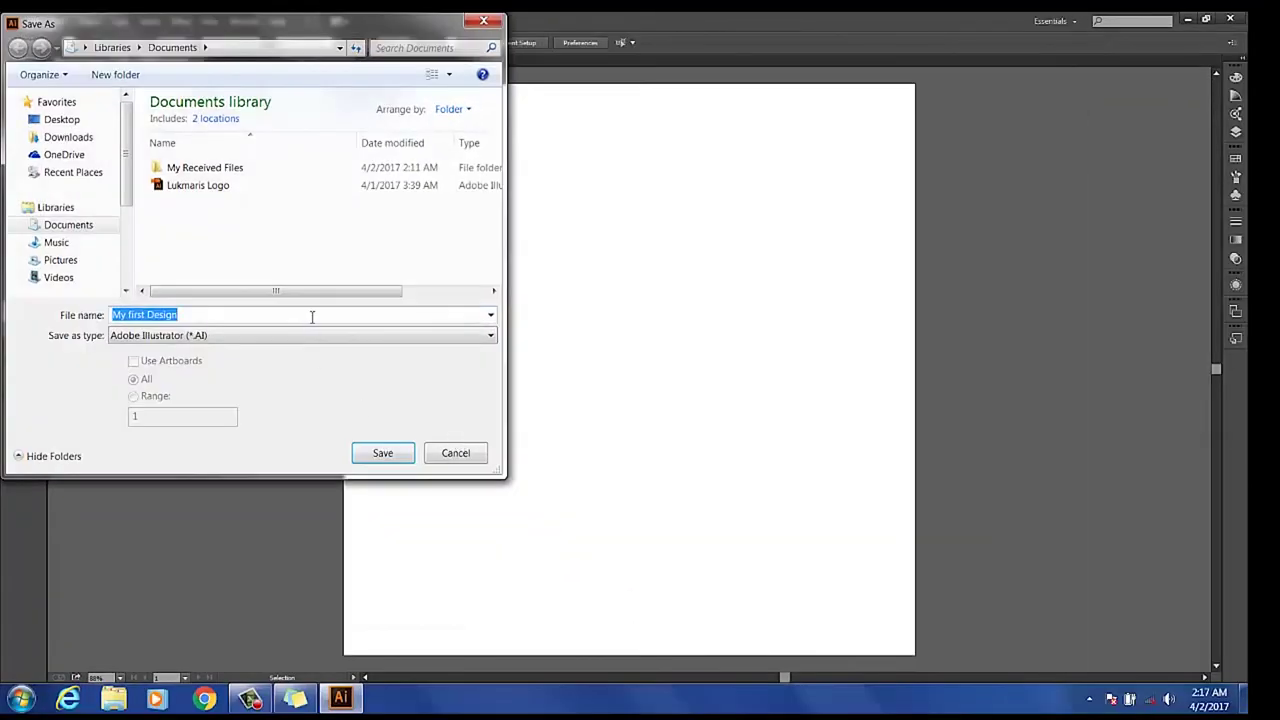
left_click(88, 224)
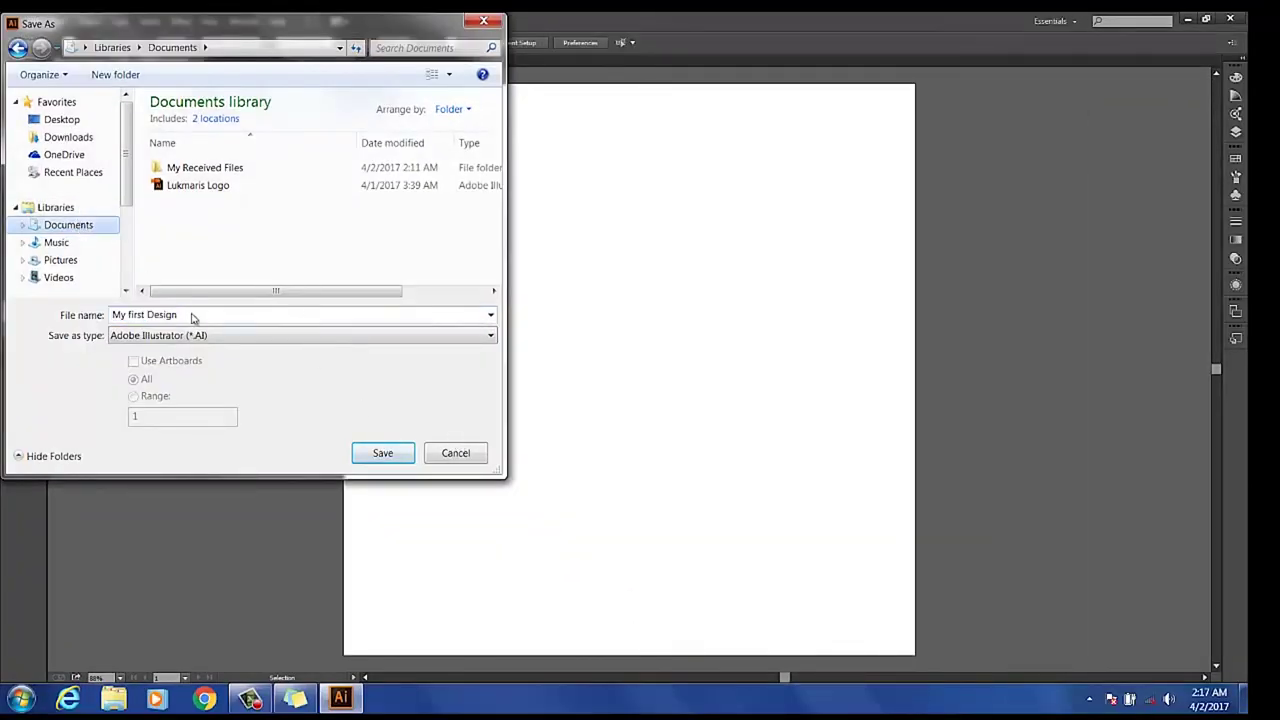
left_click(364, 452)
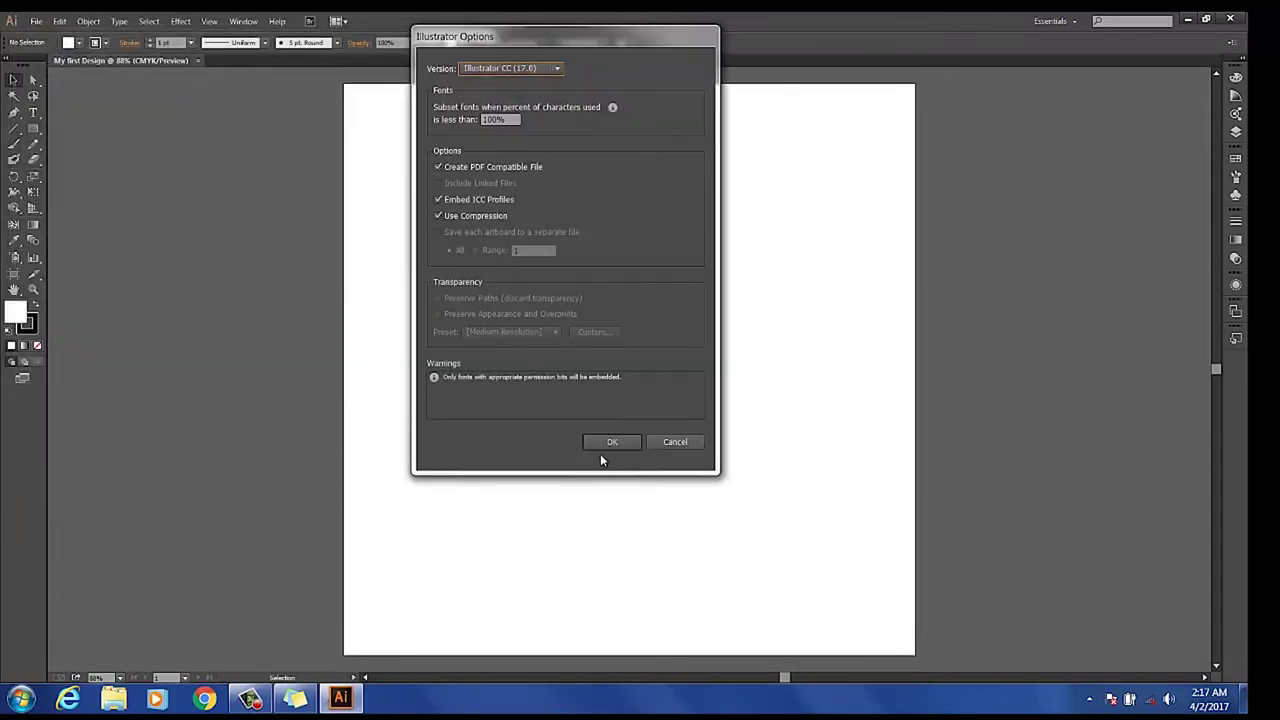
left_click(606, 448)
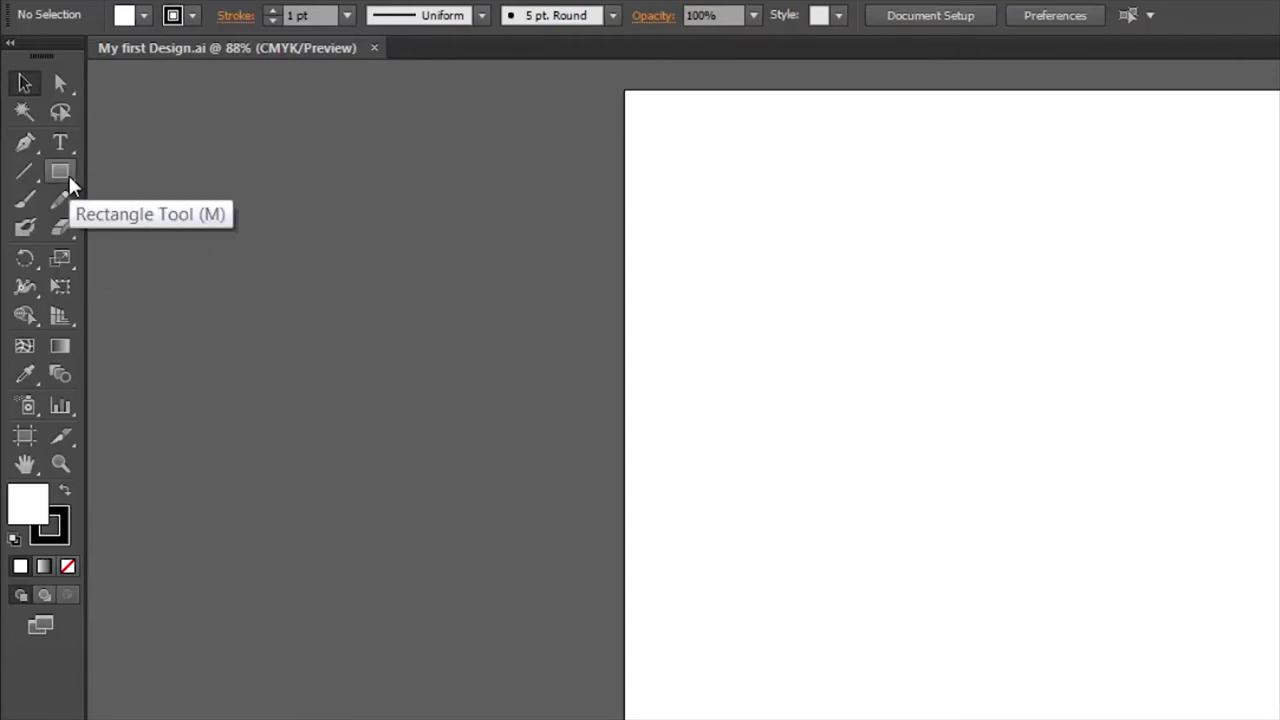
- Cycle through the Ellipse, Polygon, Star and Flare tools, ending back on Rectangle
left_click(68, 178)
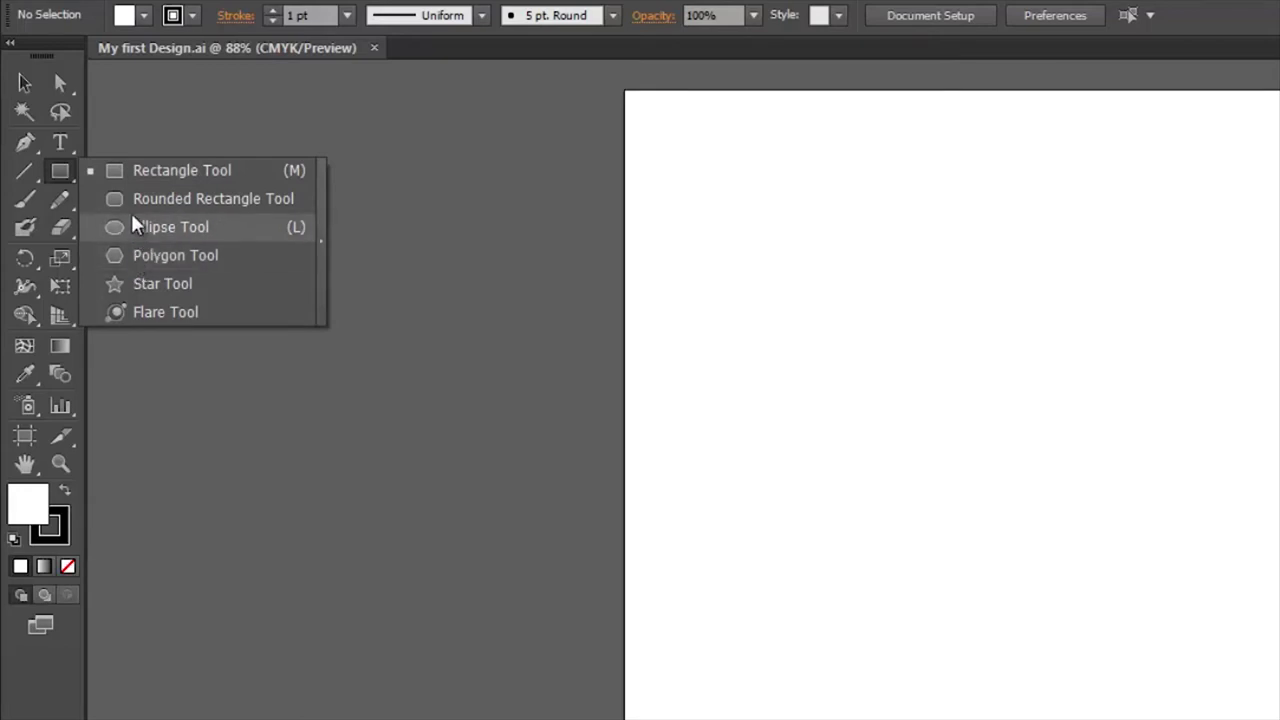
left_click(137, 229)
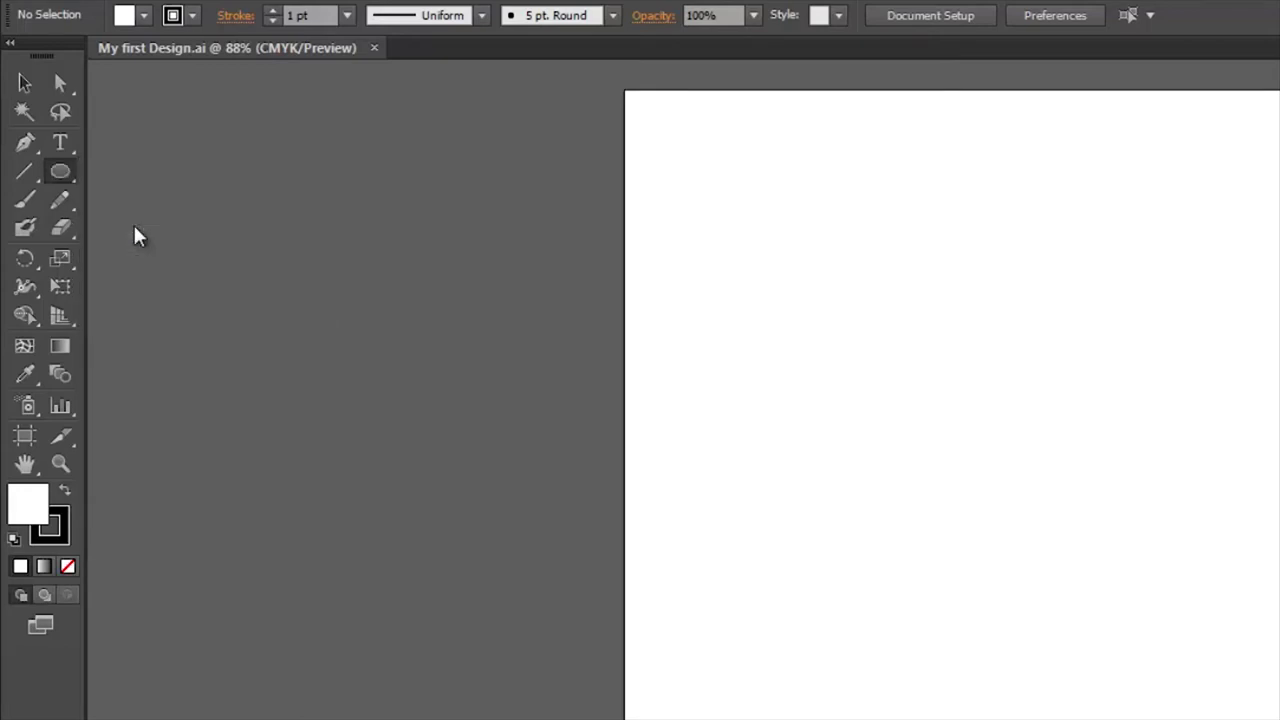
left_click(59, 176)
left_click(59, 176, "alt")
left_click(59, 178, "alt")
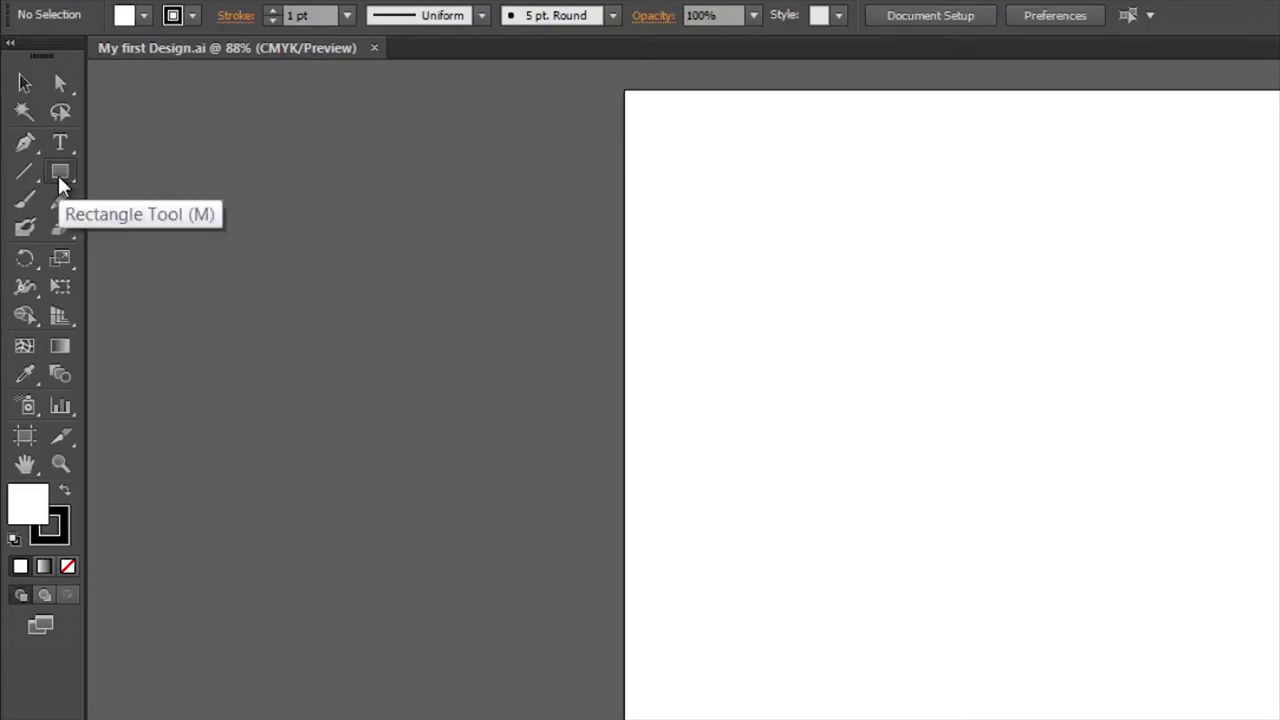
left_click(59, 178, "alt")
left_click(59, 178, "alt")
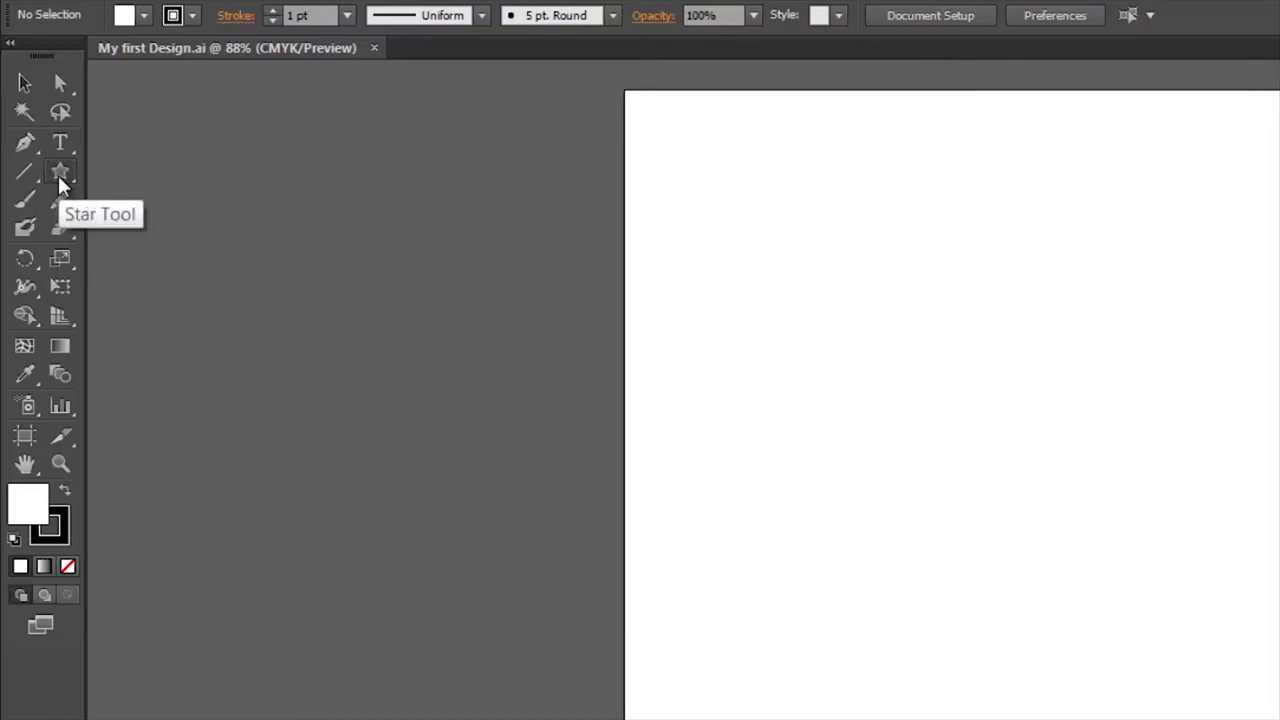
left_click(59, 178, "alt")
left_click(59, 178, "alt")
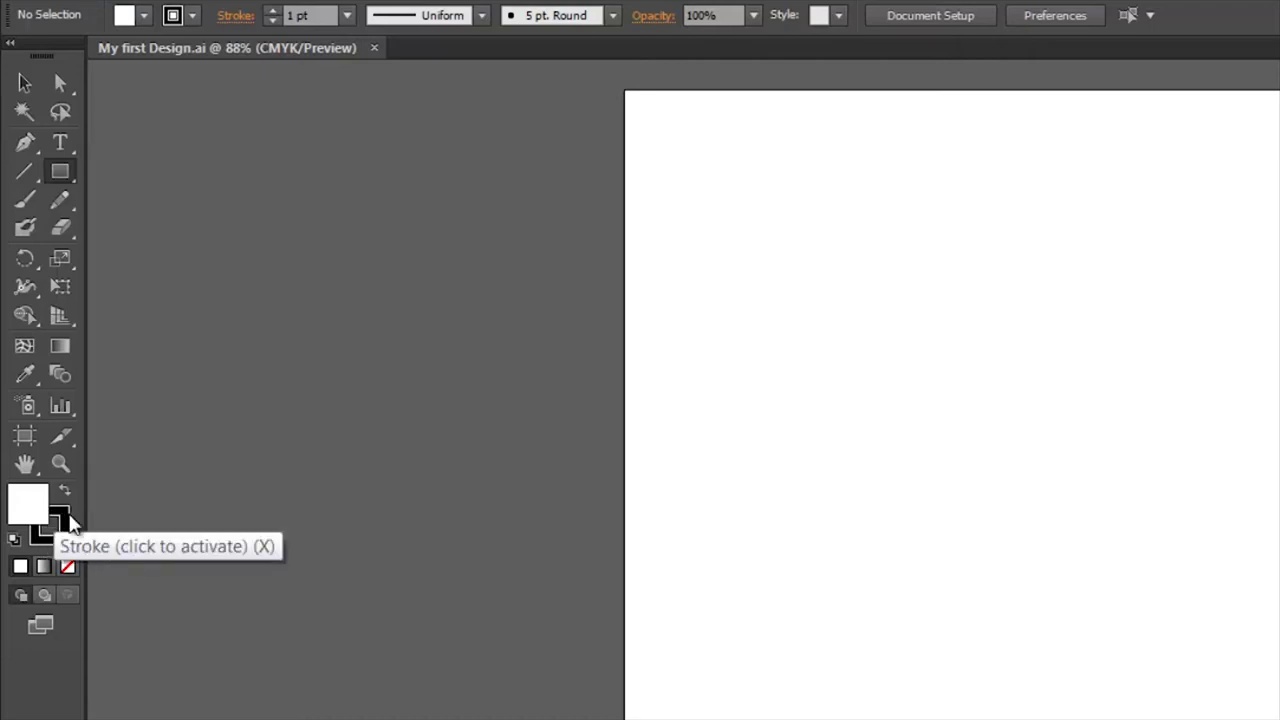
- Set the stroke to None and create a 1000 × 1000 px rectangle on the artboard
left_click(66, 520)
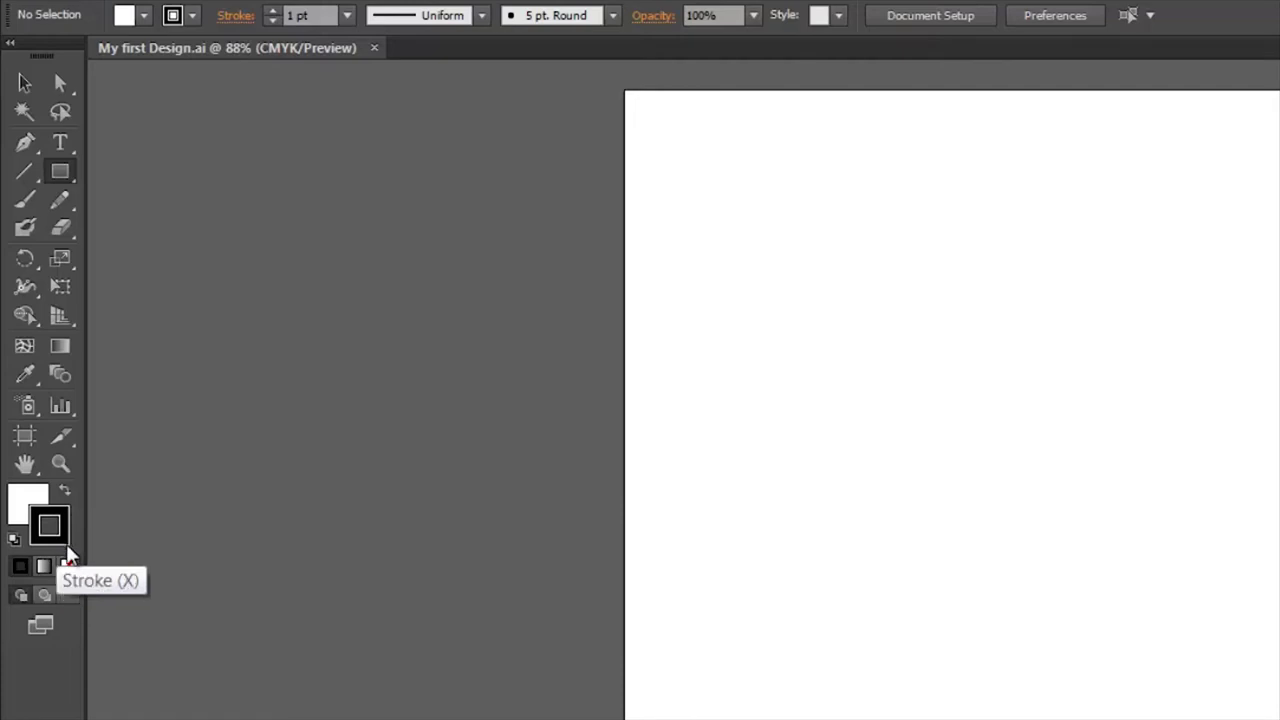
left_click(68, 568)
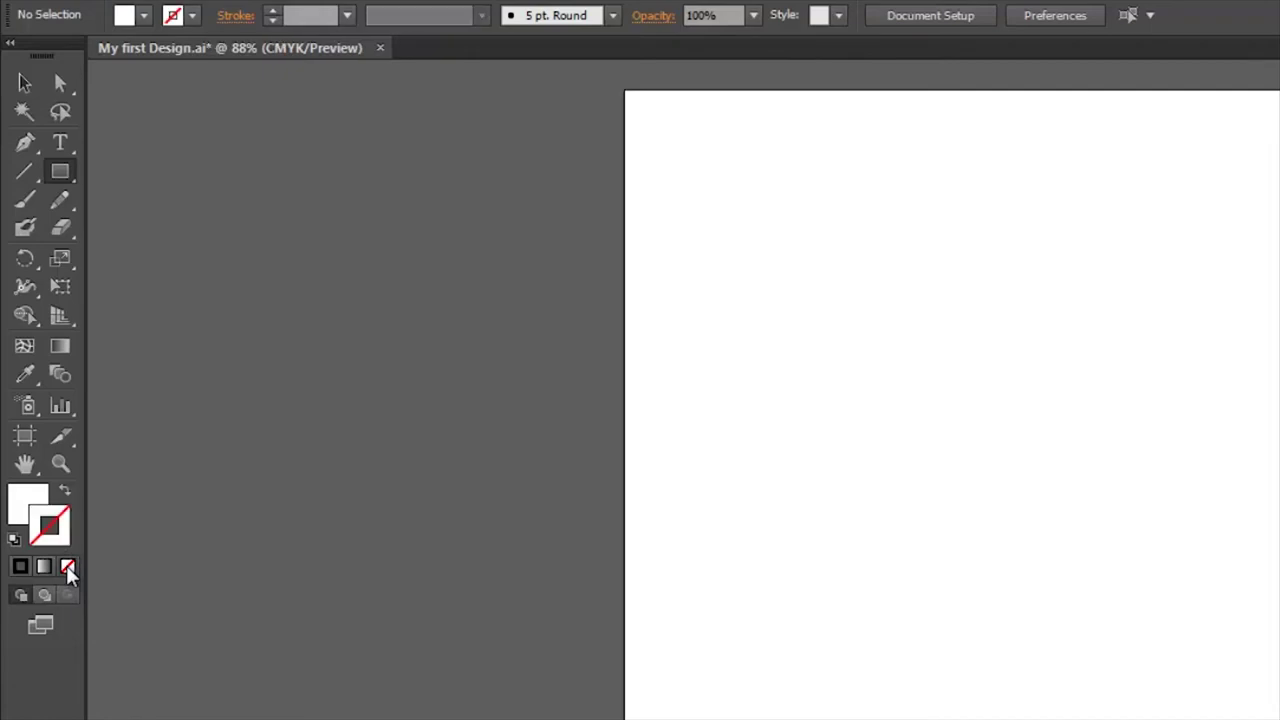
left_click(25, 512)
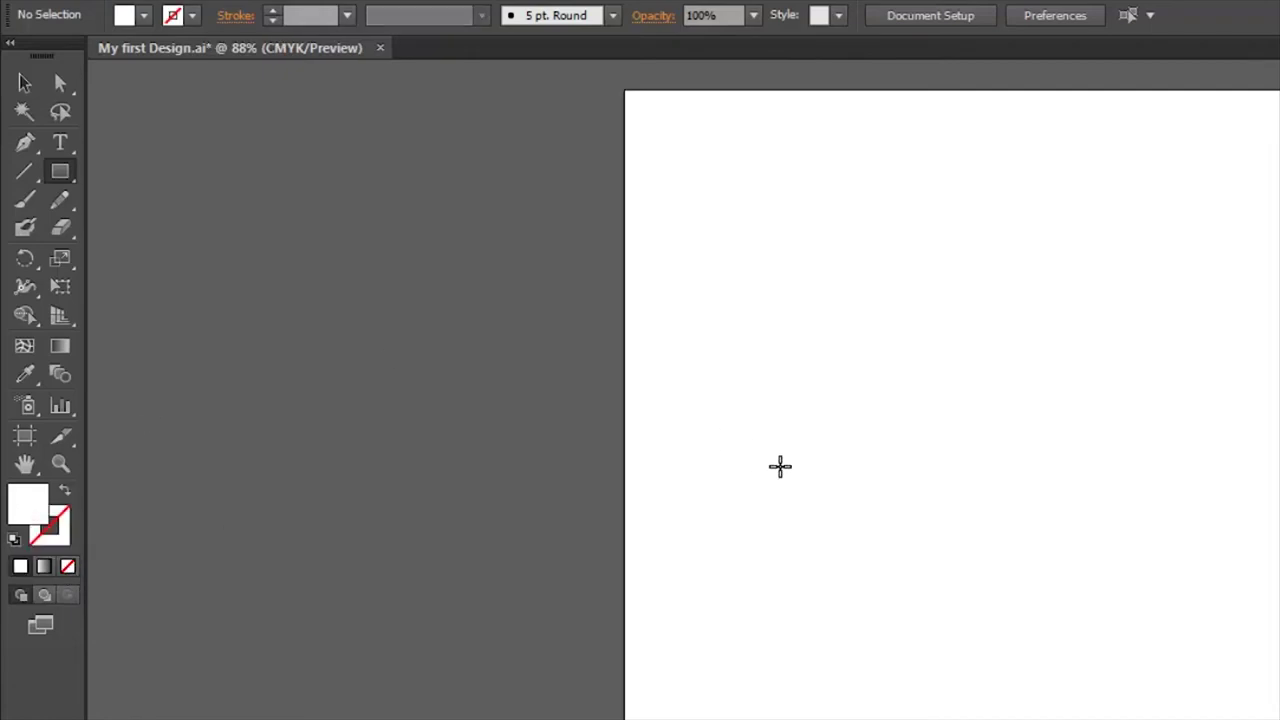
left_click(780, 466)
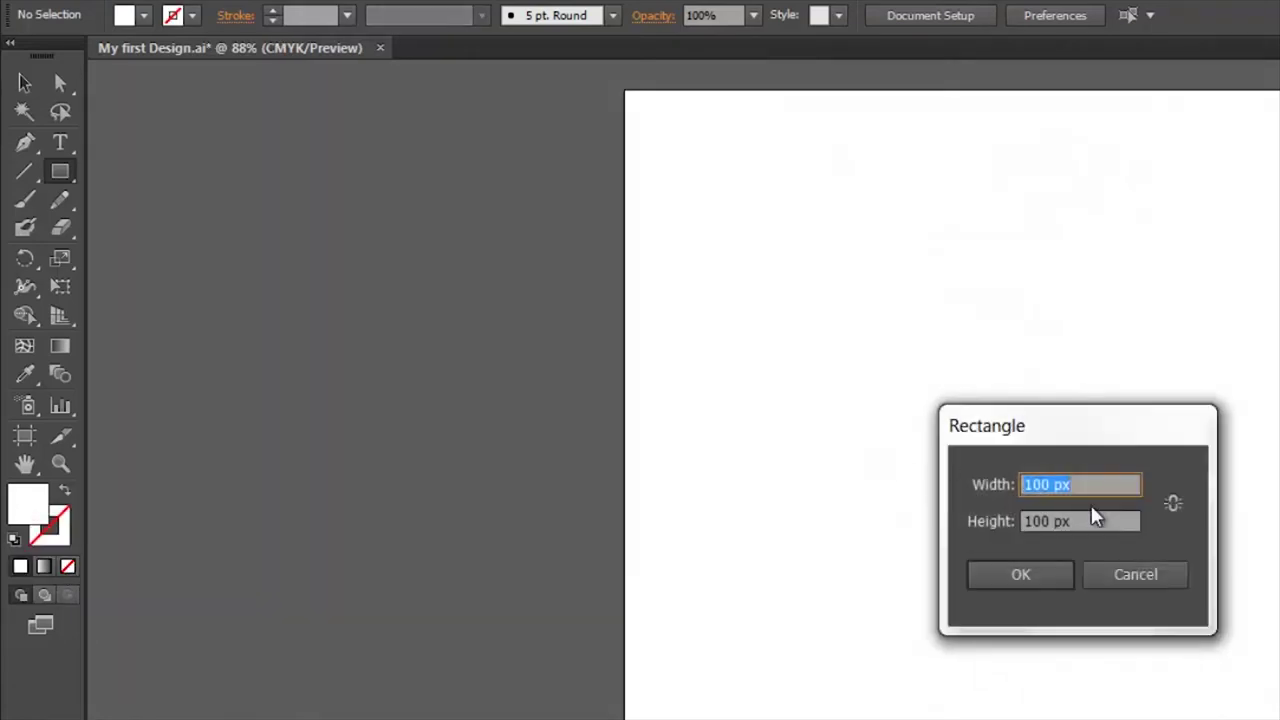
type("1000")
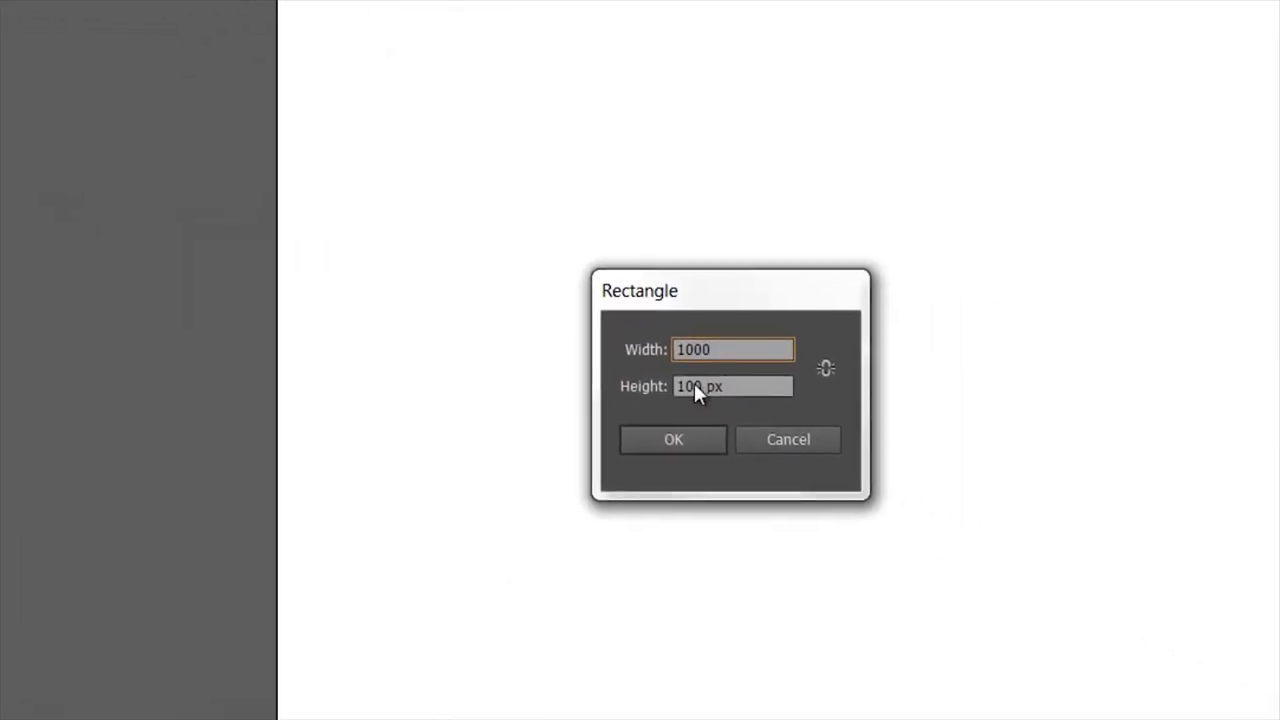
key("Tab")
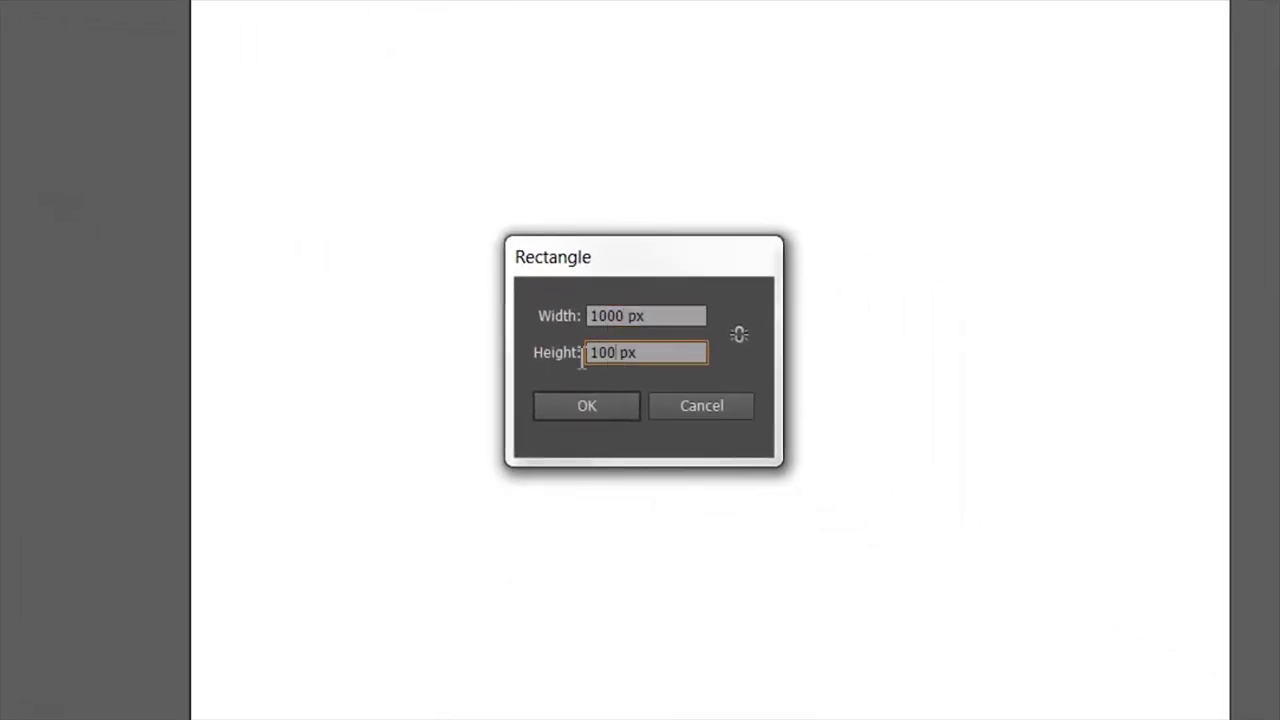
type("1000")
key("Return")
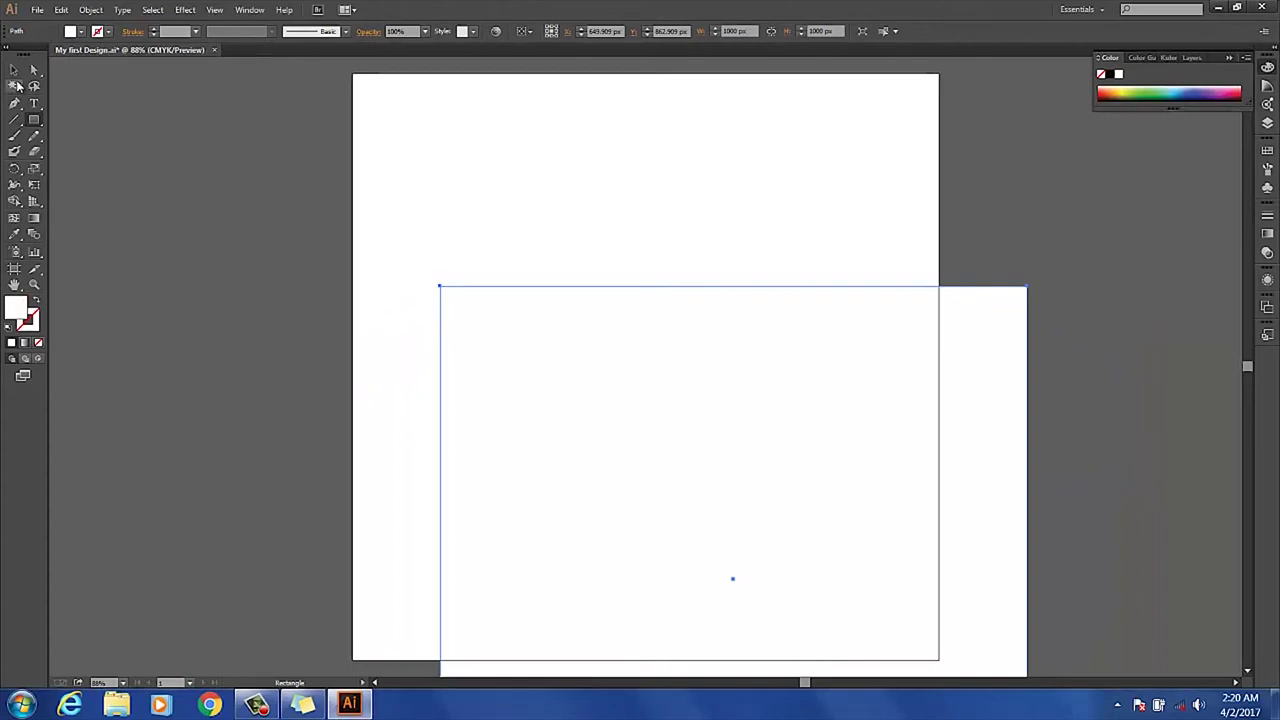
- Drag the 1000 px square onto the artboard edges, undoing and redoing the move until it fits
left_click(14, 70)
left_click_drag(498, 371, 409, 160)
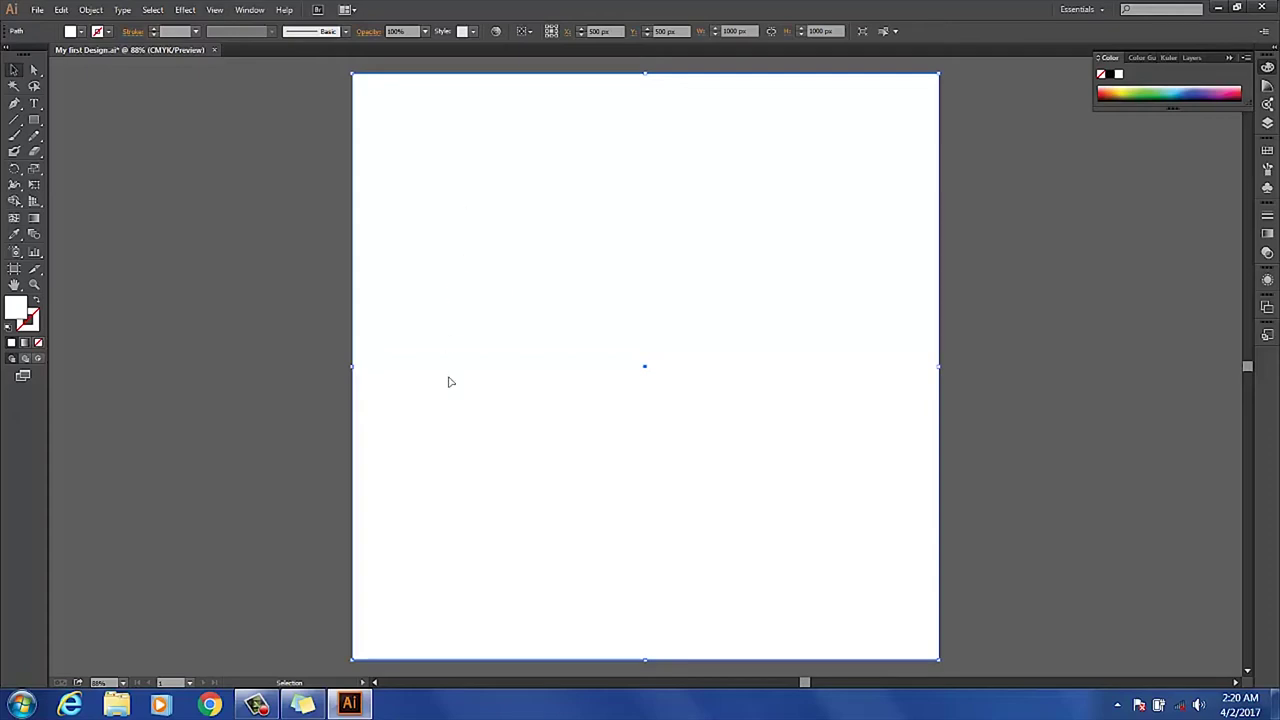
key("a")
left_click(36, 123)
key("ctrl+z")
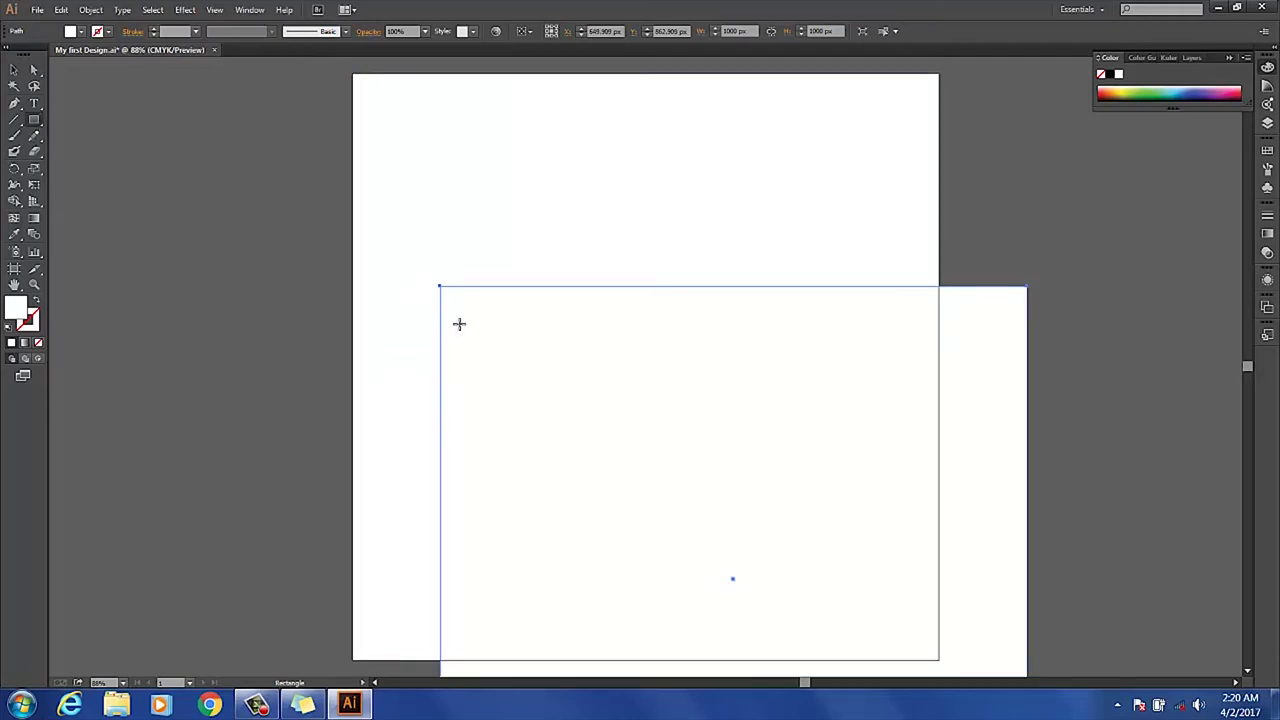
key("v")
left_click_drag(721, 468, 632, 256)
key("m")
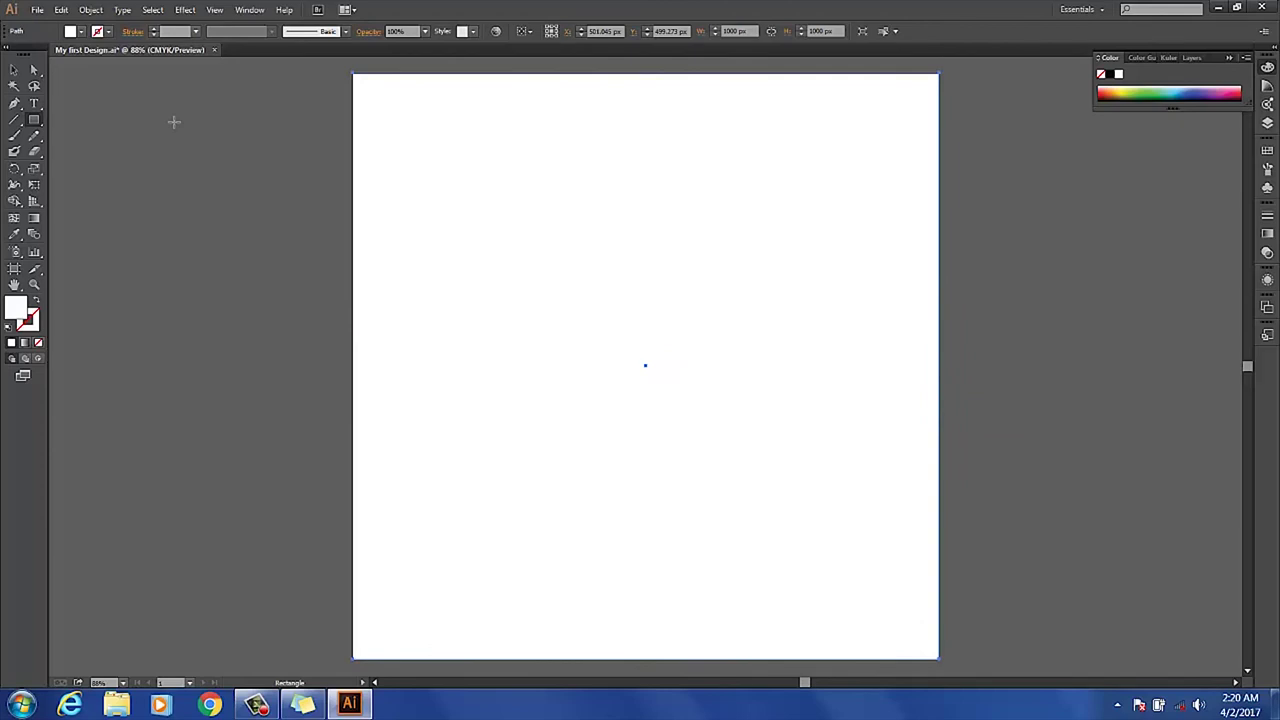
- Fill the square with a medium blue from the Color panel spectrum
left_click(1178, 88)
left_click(1181, 89)
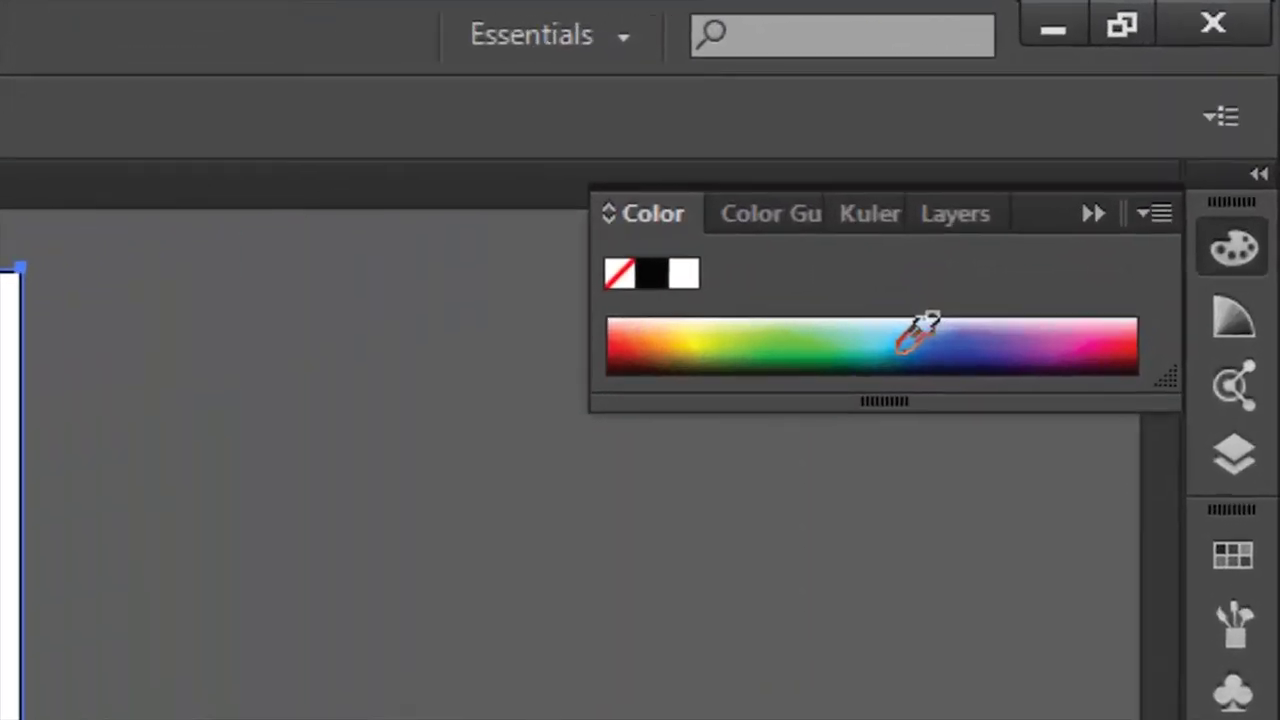
left_click(1177, 92)
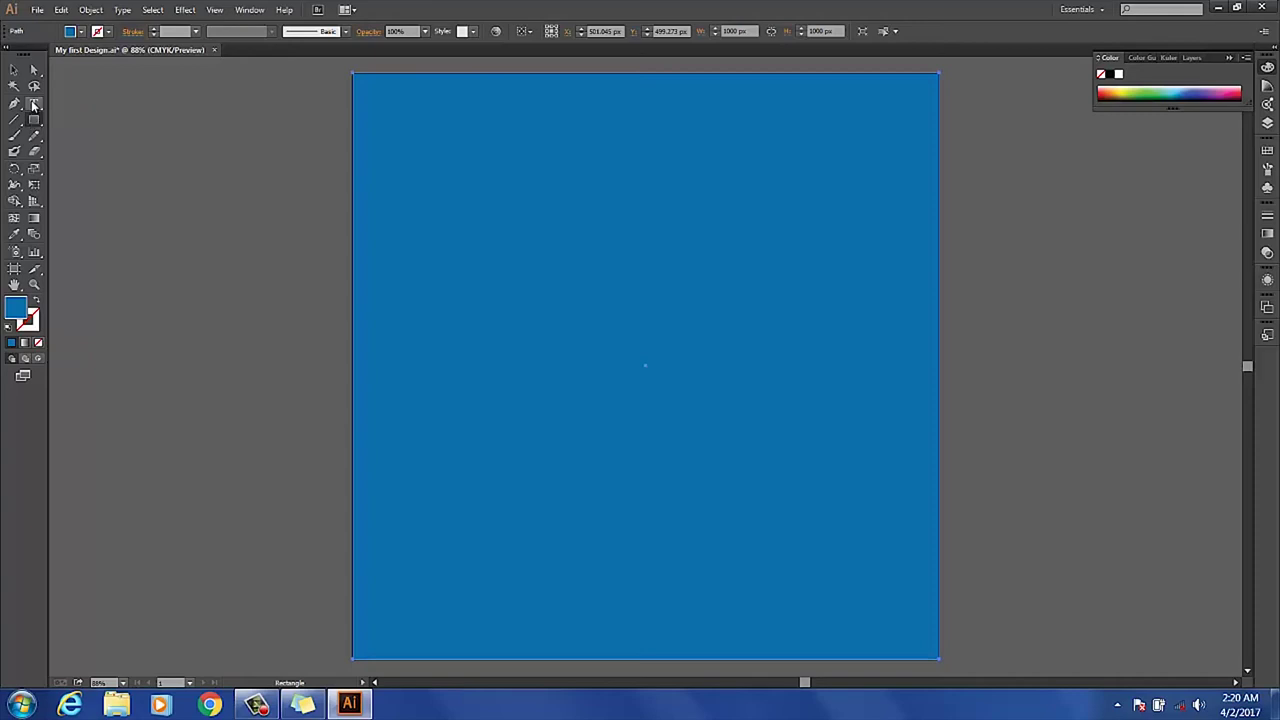
- Add the CHEERS! text to the artboard with the Type tool and deselect it
left_click(33, 104)
left_click(467, 370)
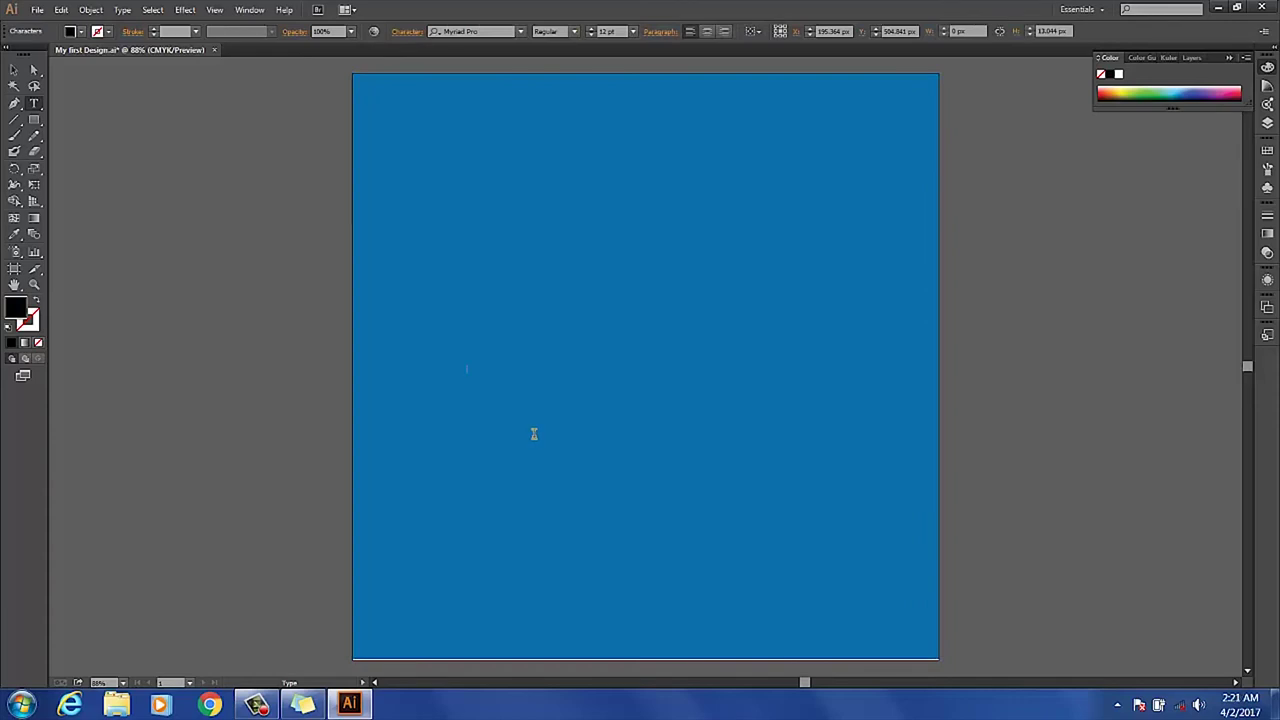
type("THE")
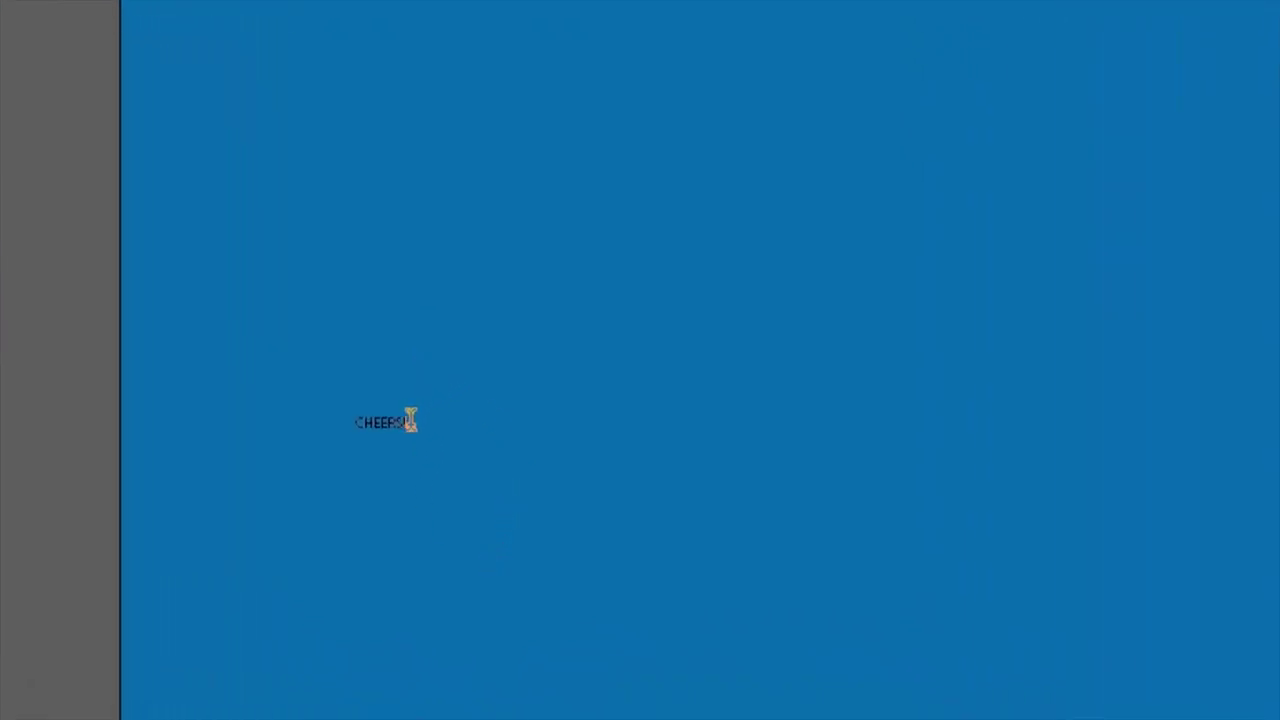
left_click_drag(410, 420, 327, 410)
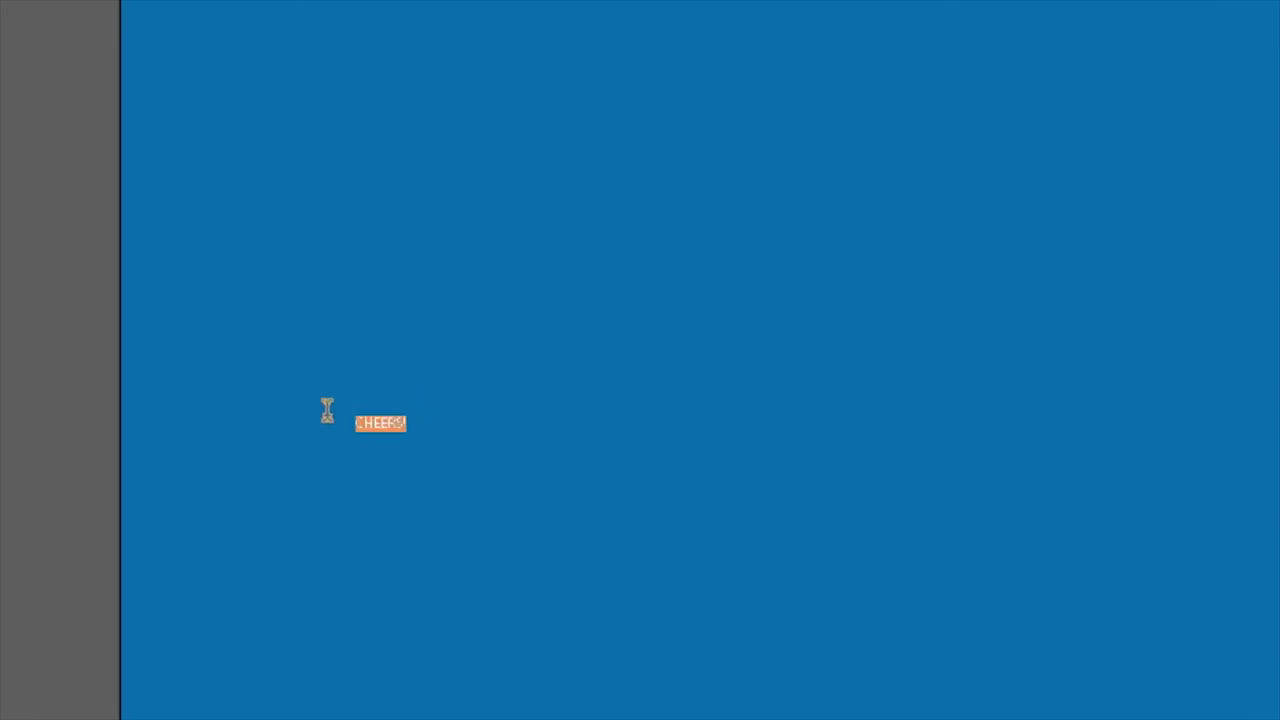
key("Escape")
left_click(1029, 303)
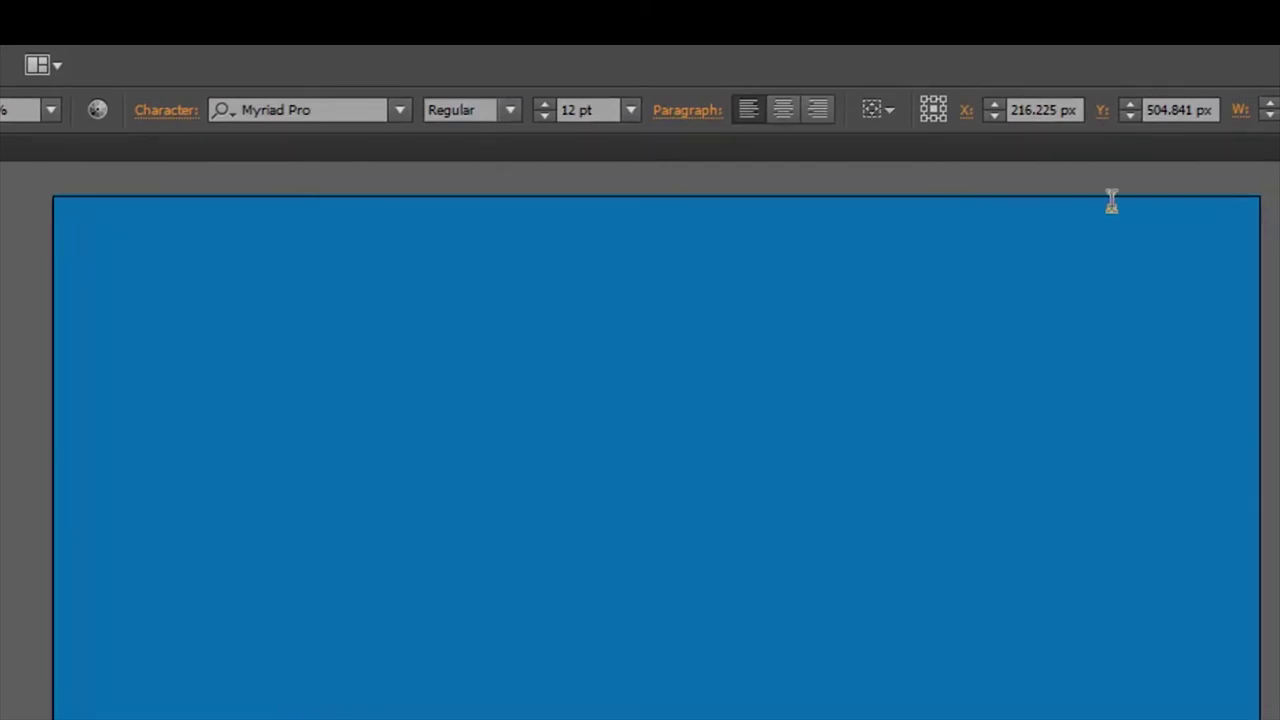
- Raise the CHEERS! font size step by step to 121 pt
left_click(544, 105)
left_click(544, 105)
left_click(544, 105)
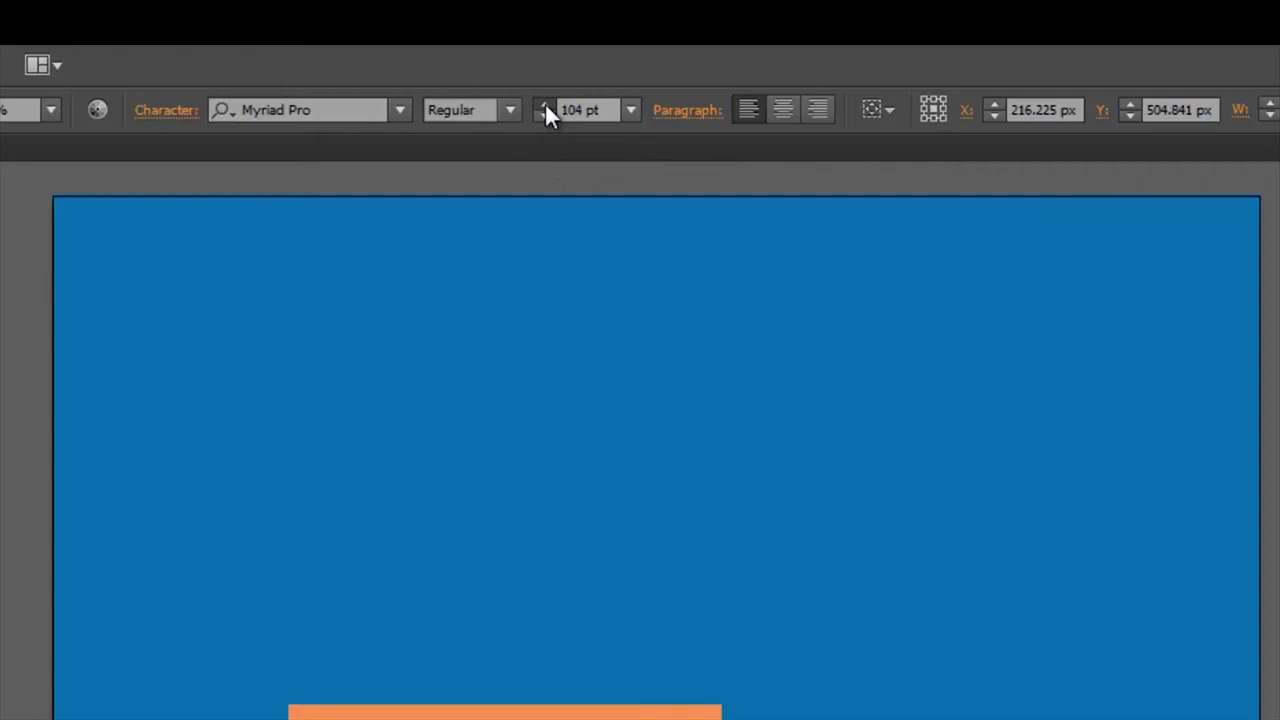
left_click(544, 105)
left_click(545, 105)
left_click(545, 105)
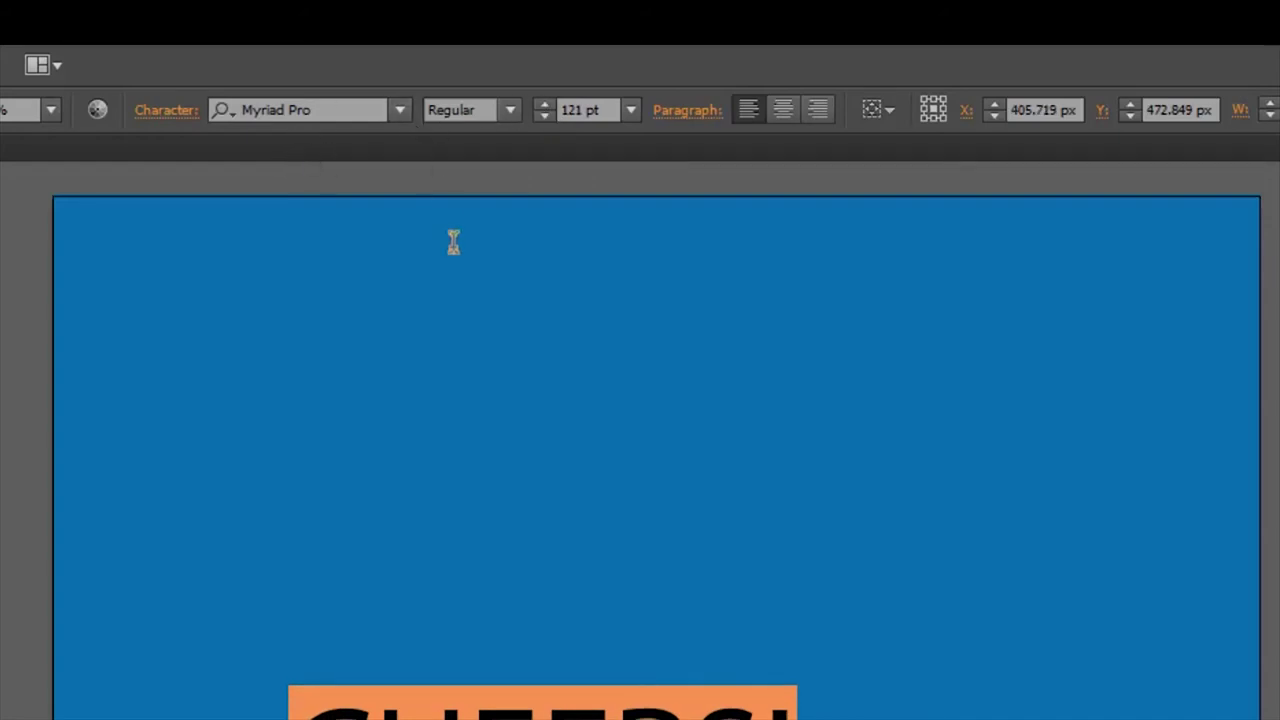
- Try Copperplate Gothic Light and then Corbel on CHEERS! from the font list
left_click(398, 110)
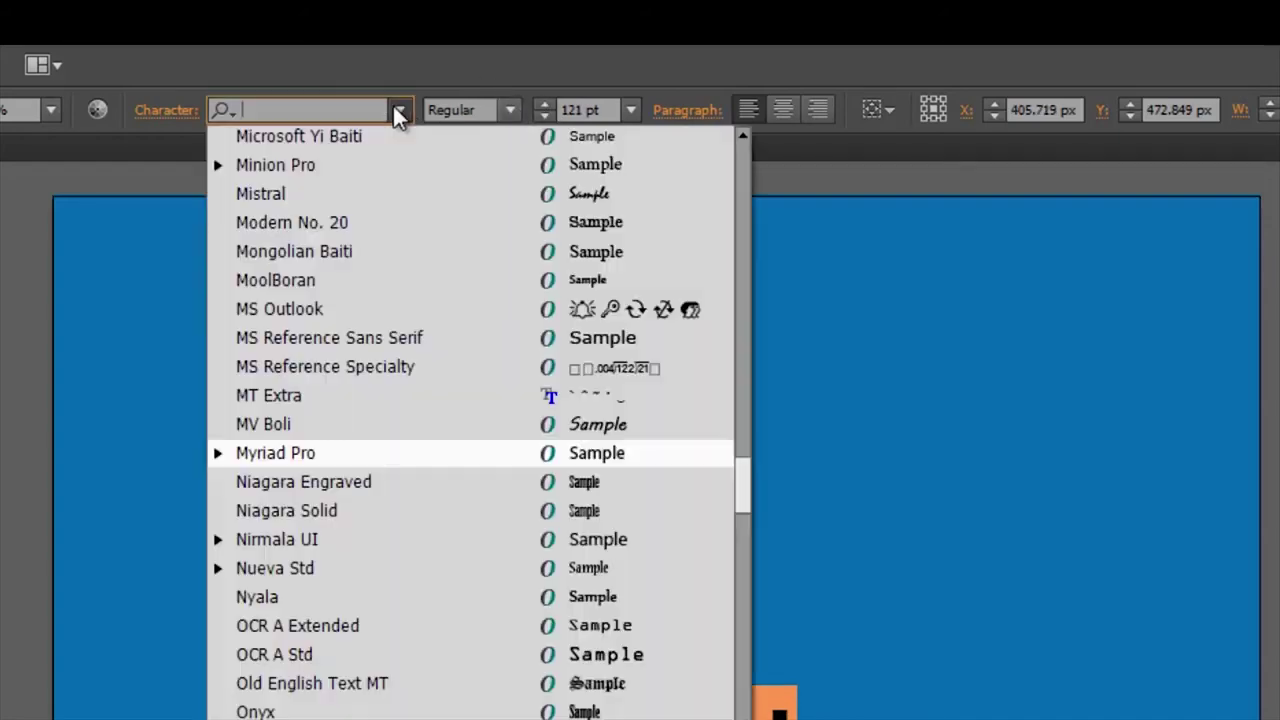
scroll(745, 383, "up", 4)
scroll(745, 330, "up", 20)
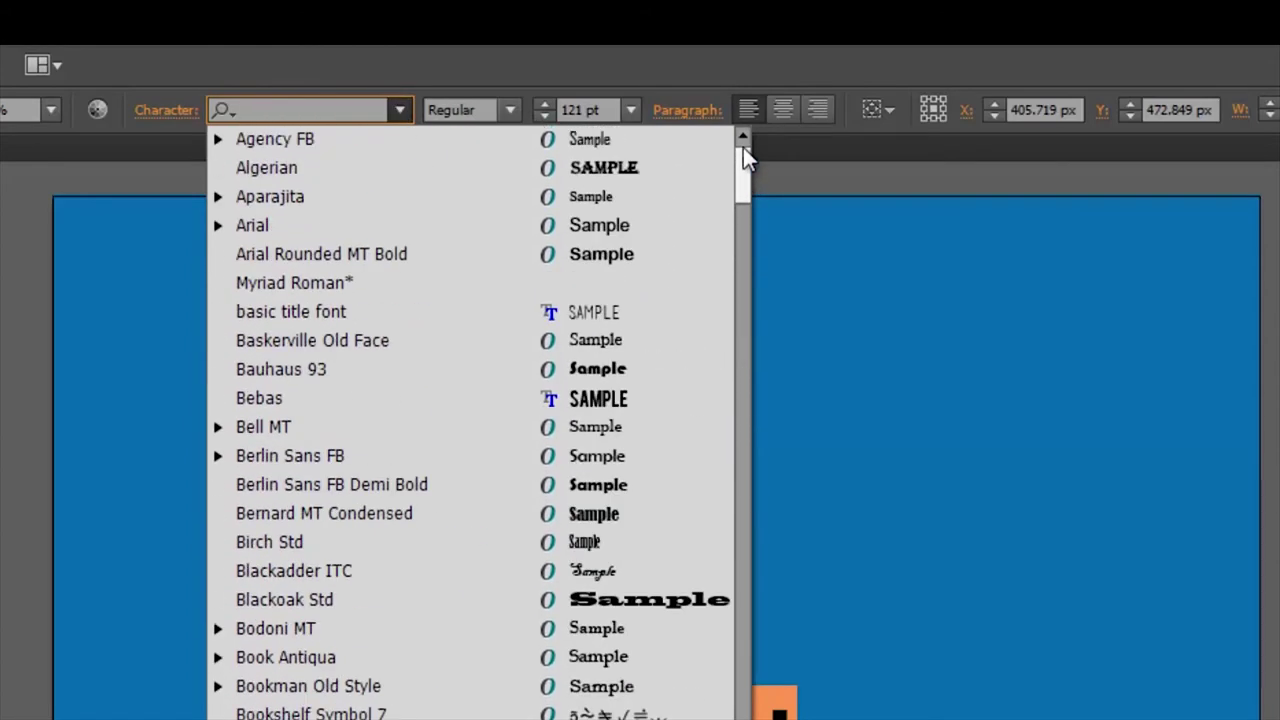
left_click_drag(743, 153, 748, 258)
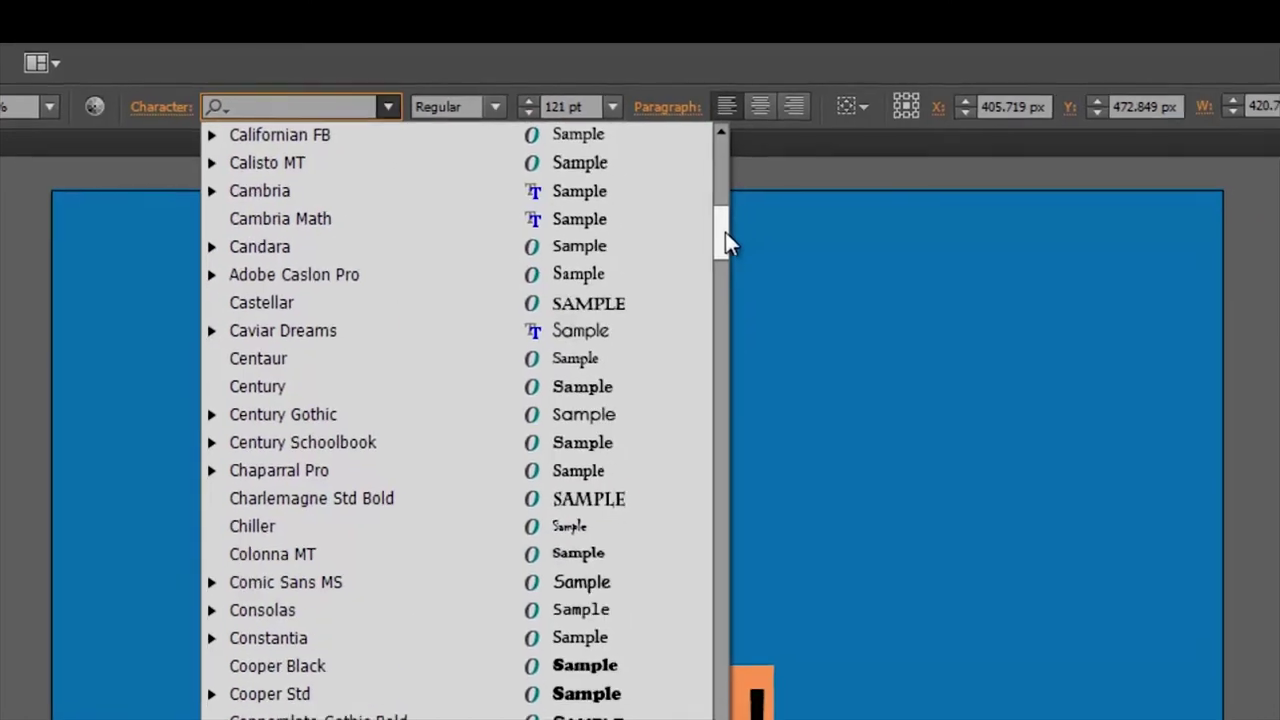
left_click_drag(617, 213, 618, 223)
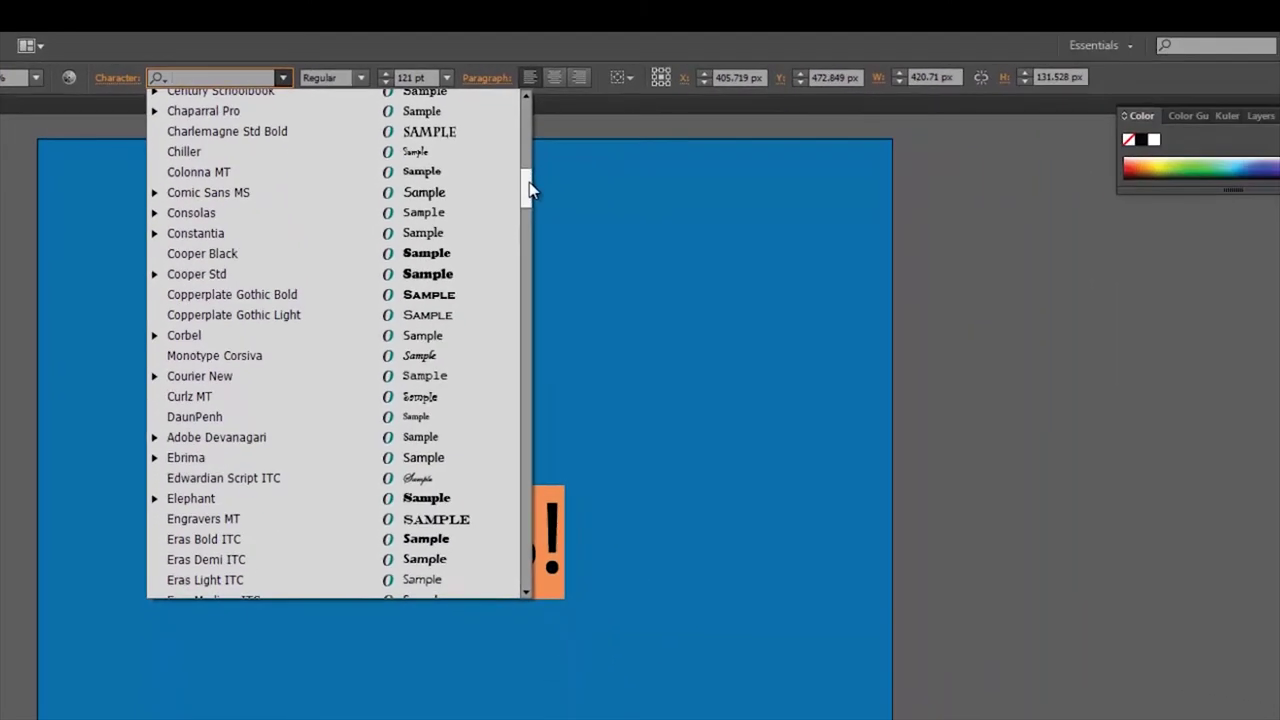
left_click(403, 318)
left_click(231, 80)
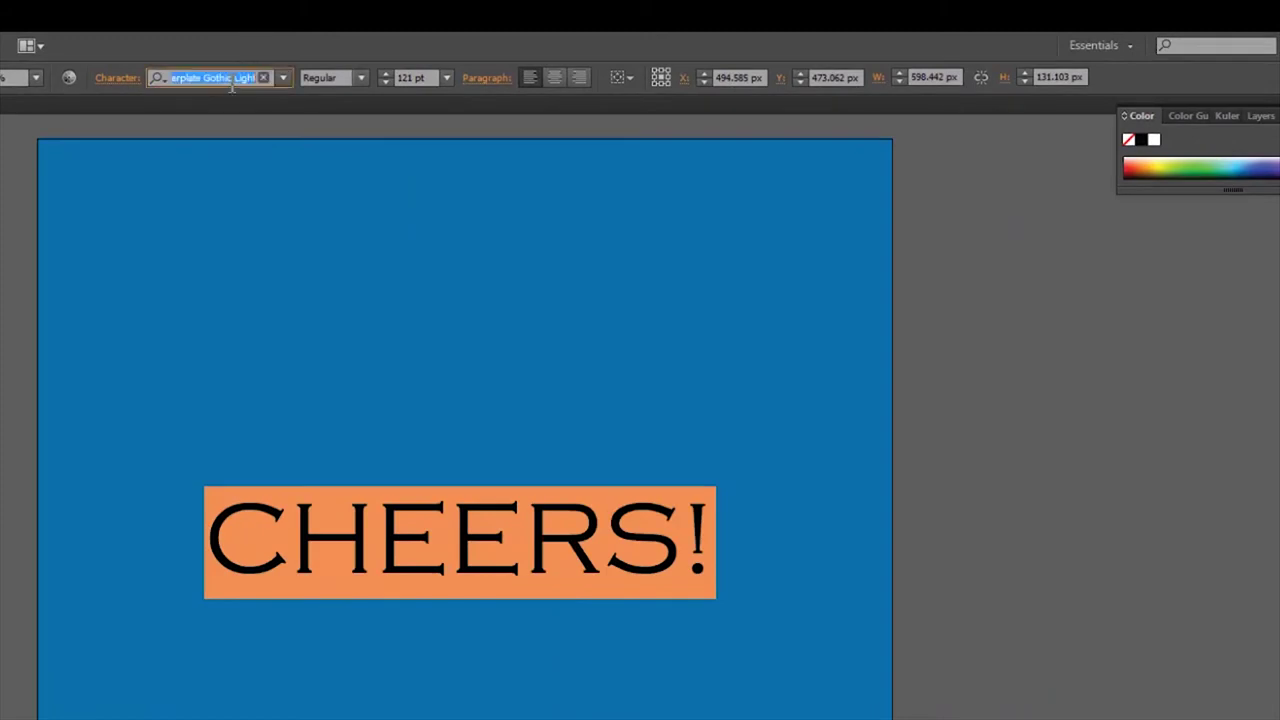
key("Down")
key("Down")
key("Down")
key("Down")
key("Down")
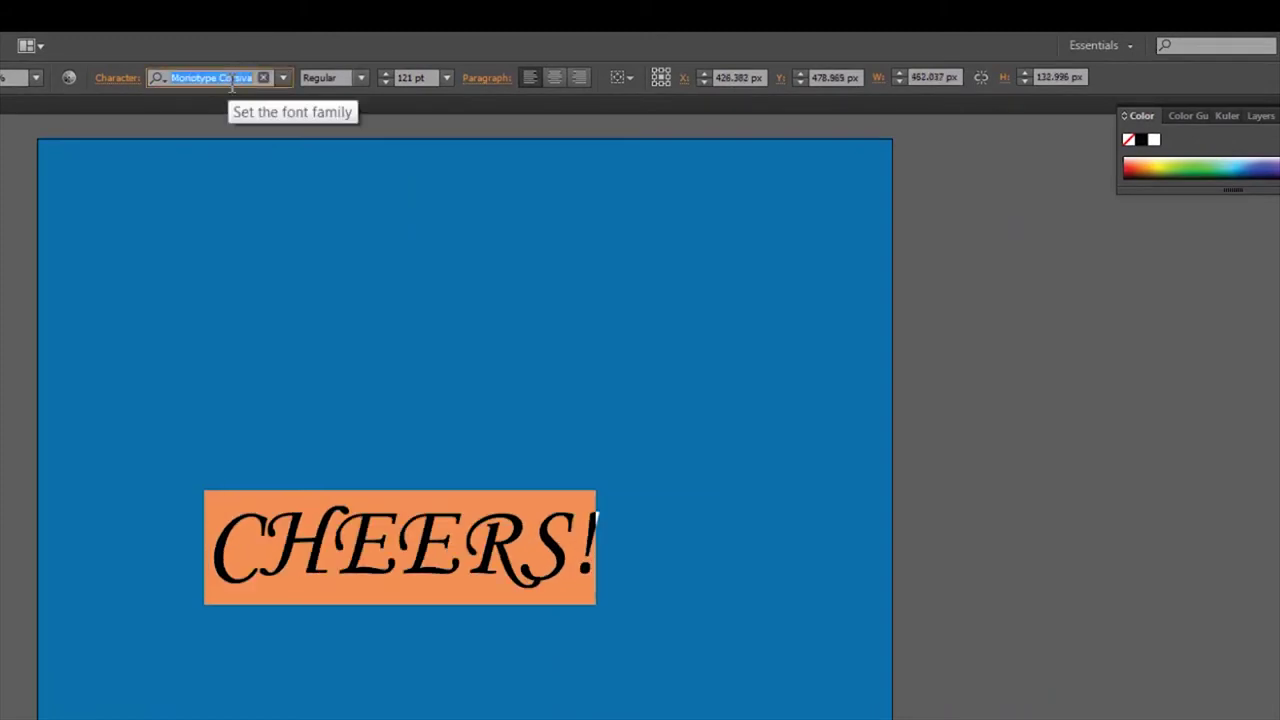
left_click(340, 566)
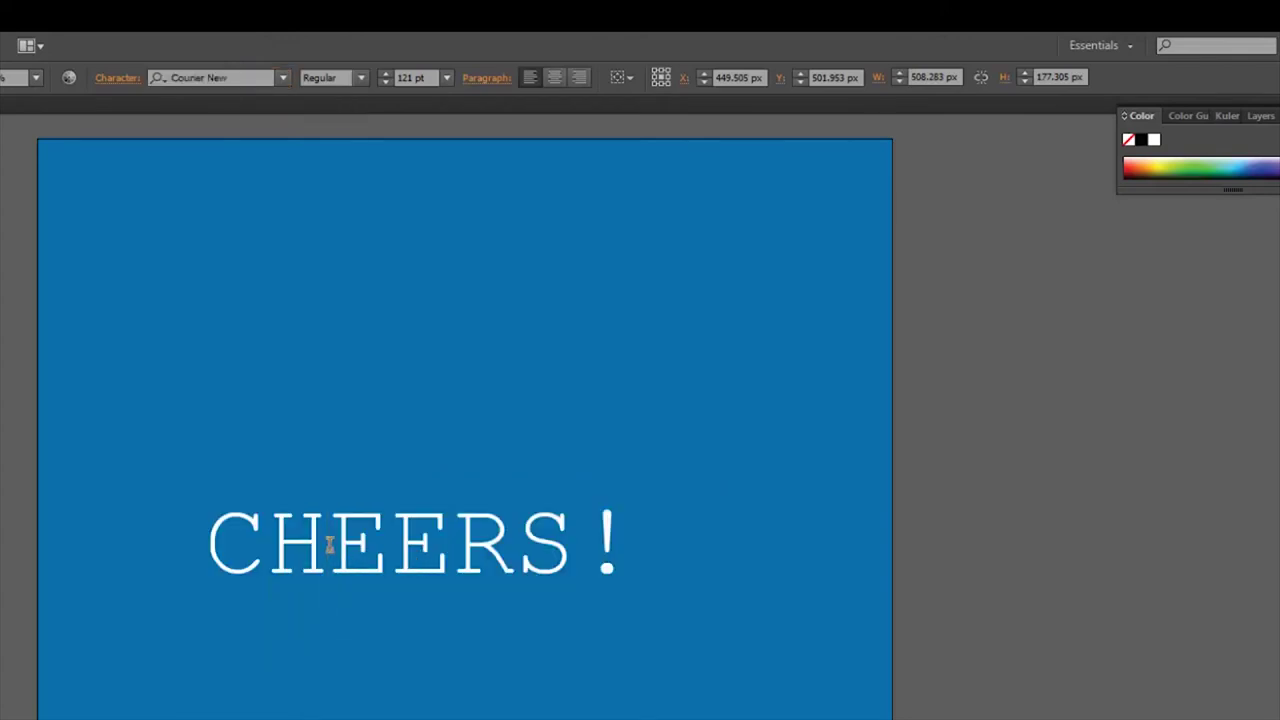
- Preview fonts on CHEERS! with arrow keys, from Ebrima and Eras through to Lucida Fax
key("ctrl+a")
left_click(210, 77)
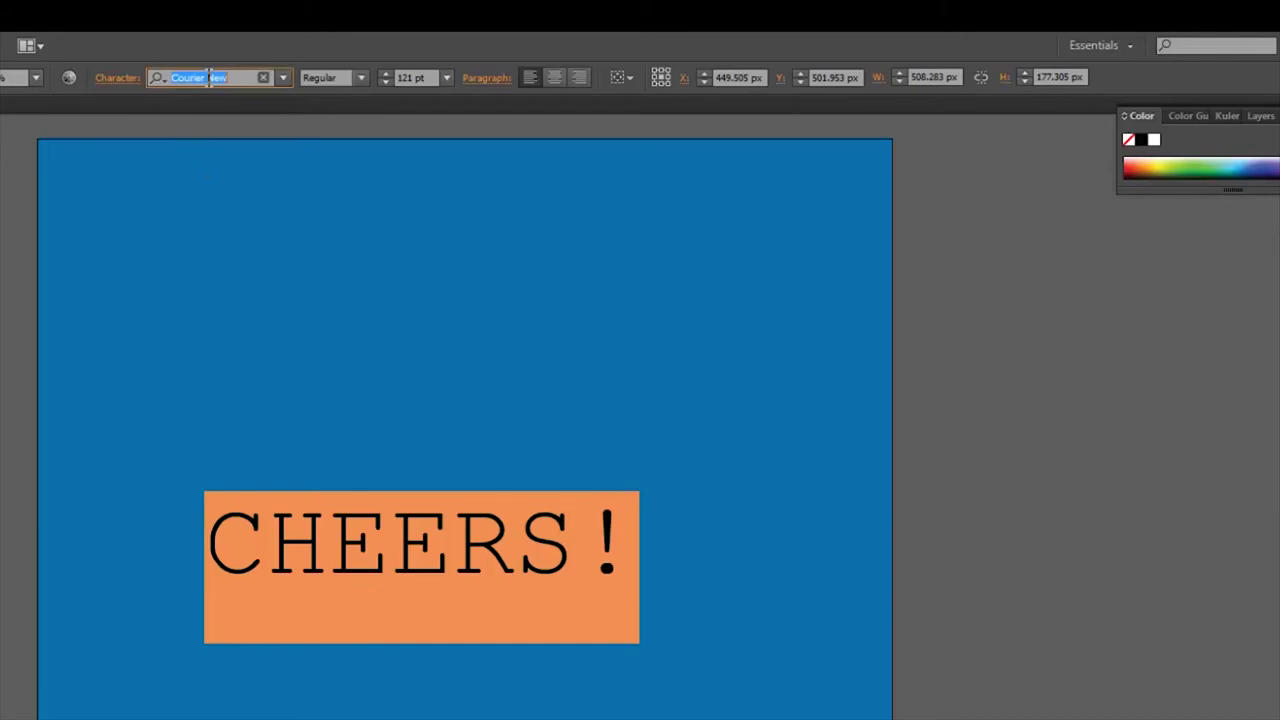
key("Down")
key("Down")
key("Down")
key("Down")
key("Down")
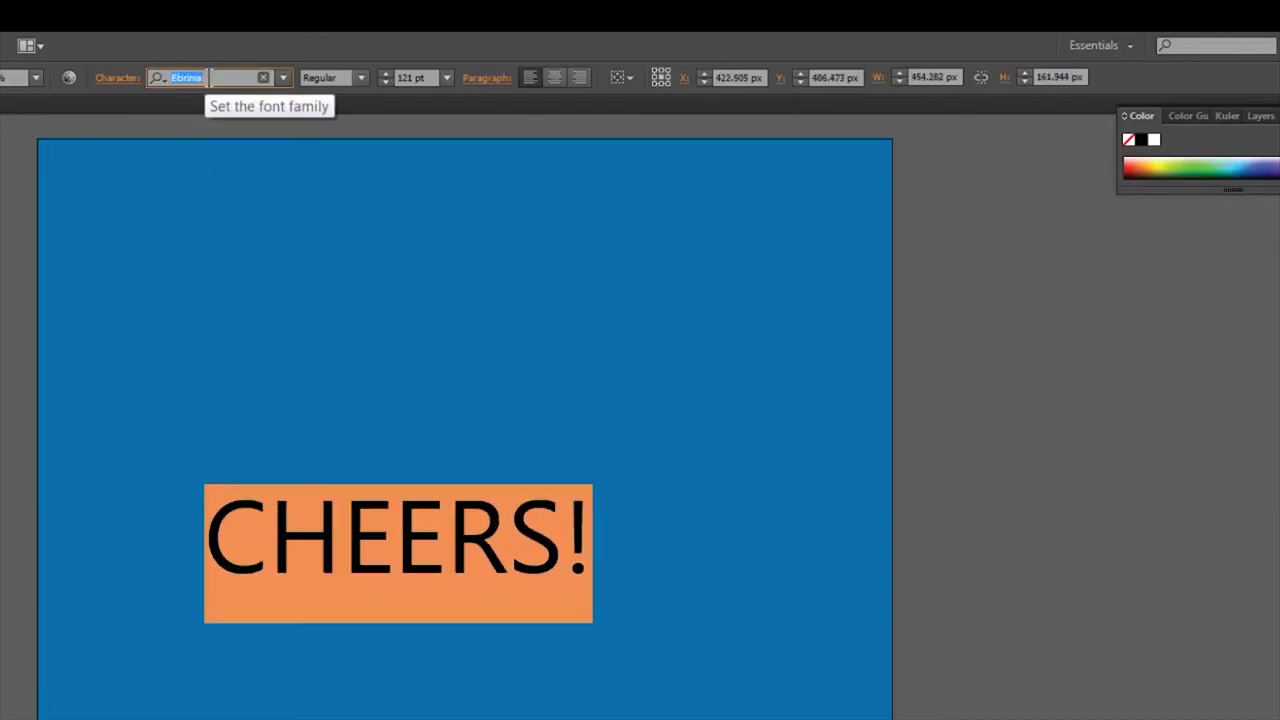
key("Up")
key("Down")
key("Down")
key("Down")
key("Down")
key("Down")
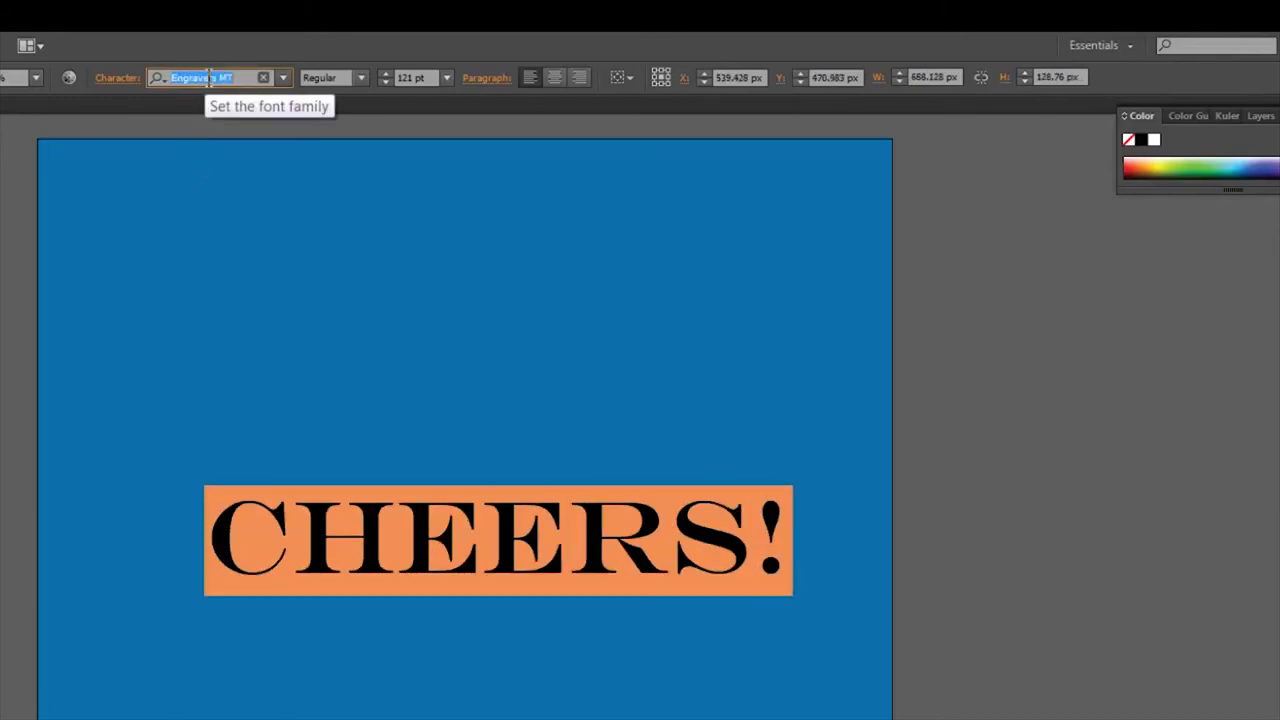
key("Up")
key("Down")
key("Down")
key("Down")
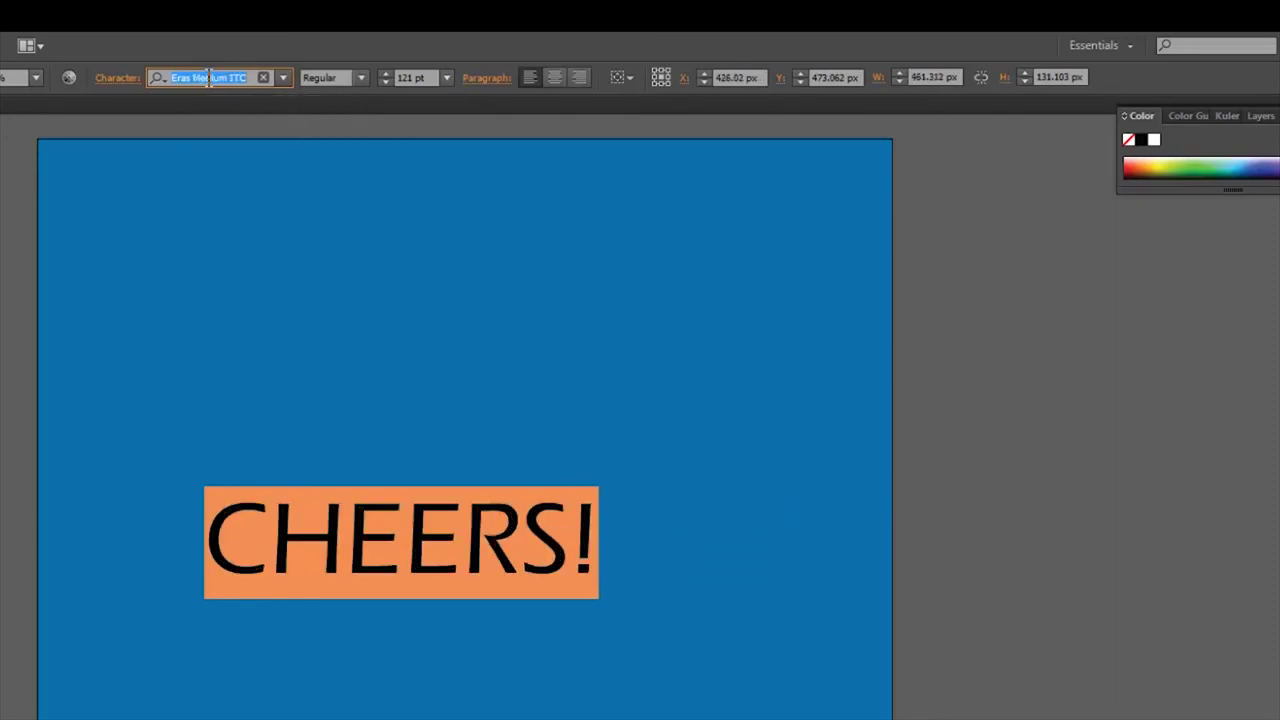
key("Up")
key("Down")
key("Down")
key("Down")
key("Down")
key("Down")
key("Down")
key("Down")
key("Down")
key("Down")
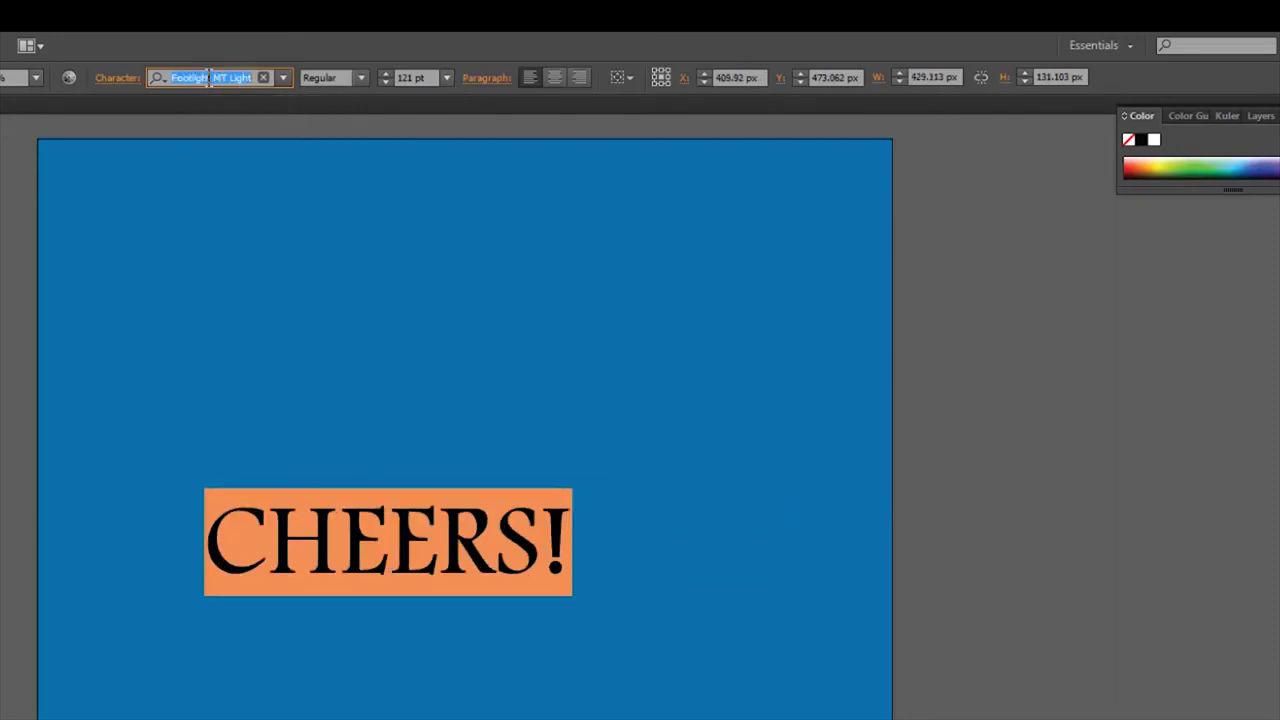
key("Down")
key("Down")
key("Down")
key("Down")
key("Down")
key("Down")
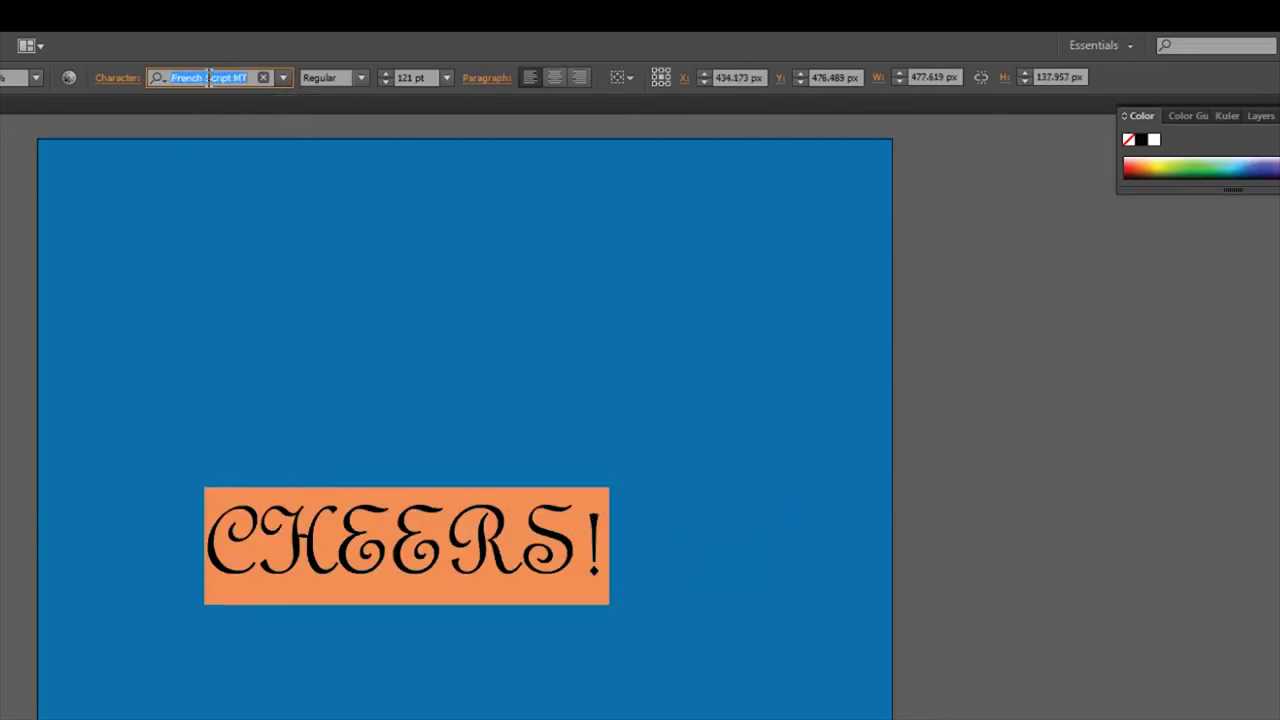
key("Down")
key("Down")
key("Down")
key("Down")
key("Down")
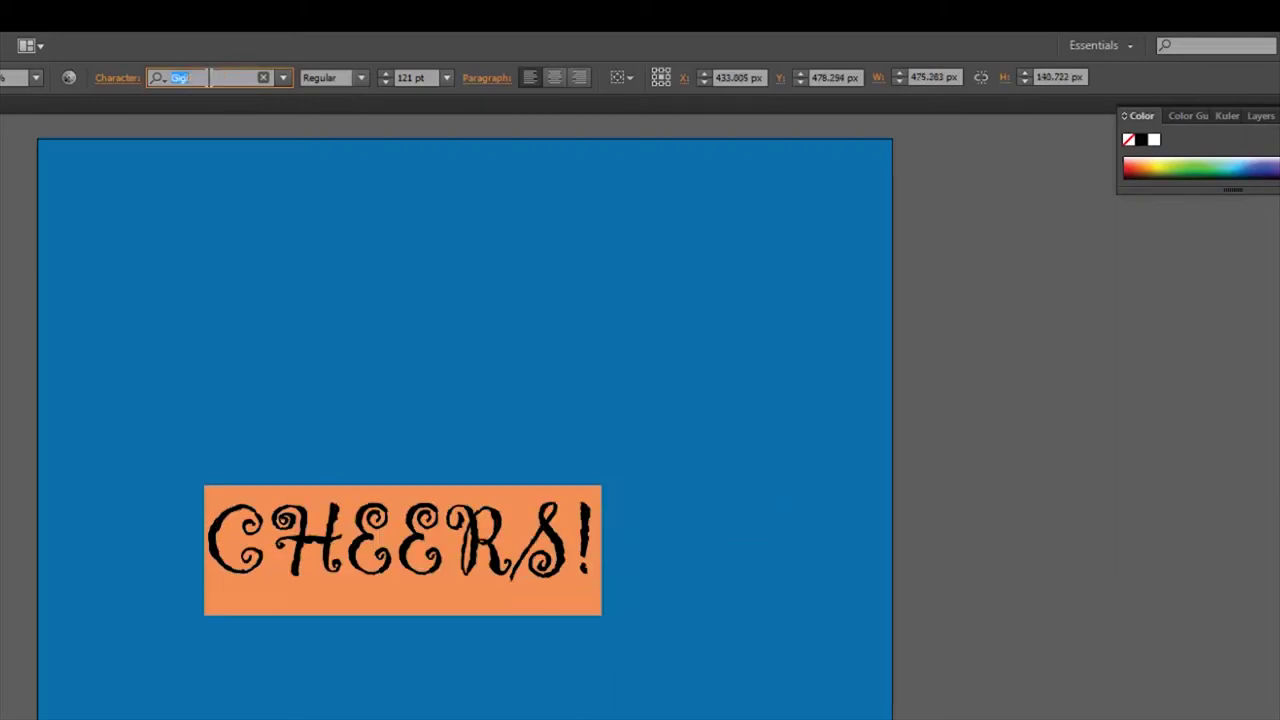
key("Down")
key("Down")
key("Down")
key("Down")
key("Down")
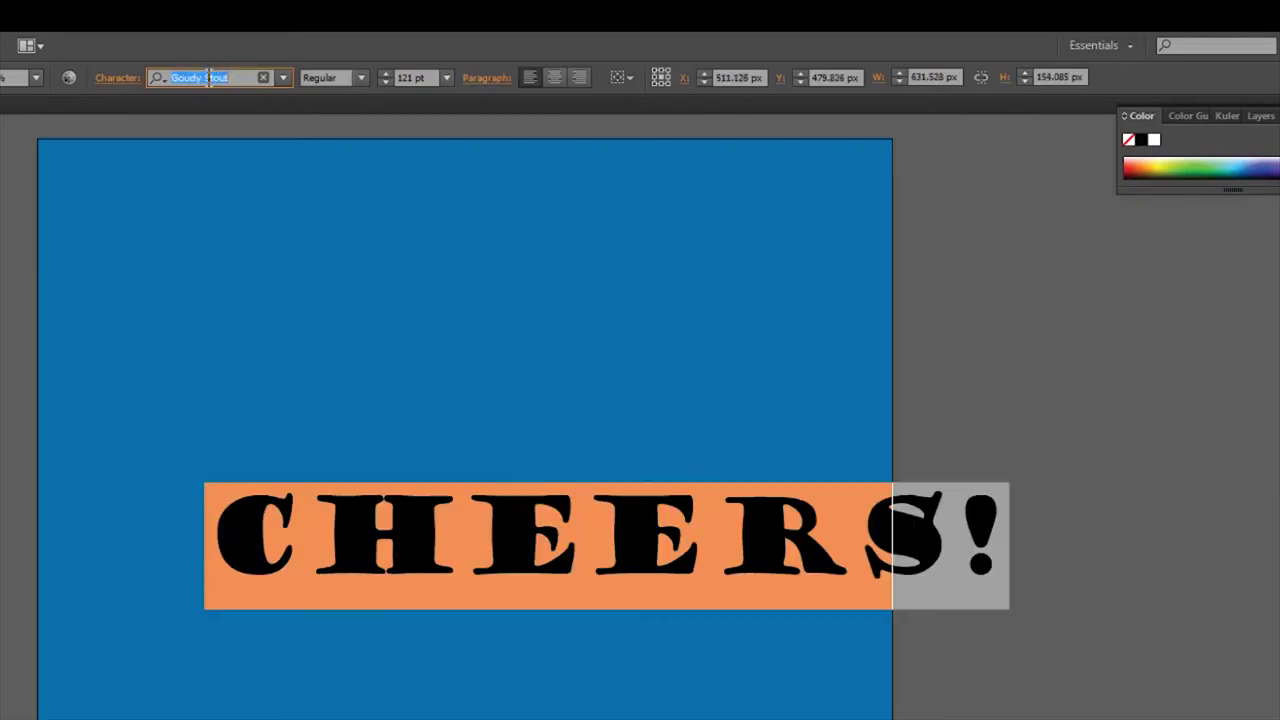
key("Down")
key("Down")
key("Down")
key("Down")
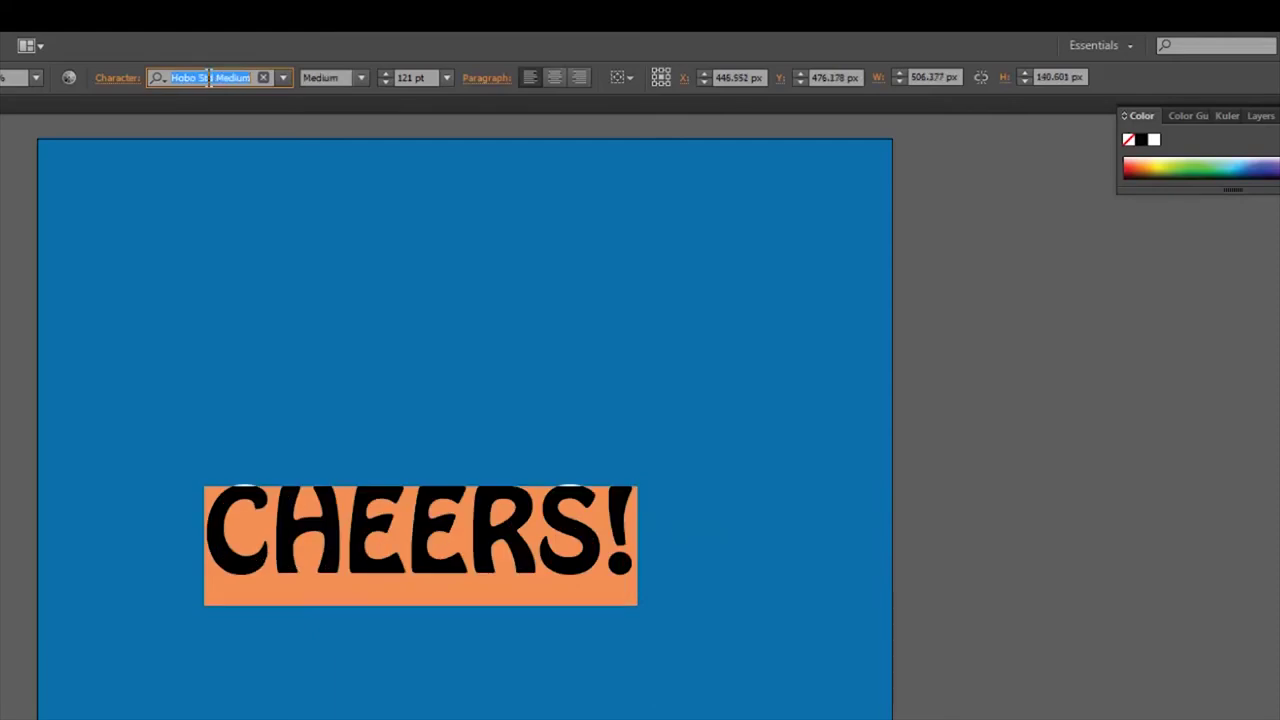
key("Down")
key("Down")
key("Down")
key("Down")
key("Down")
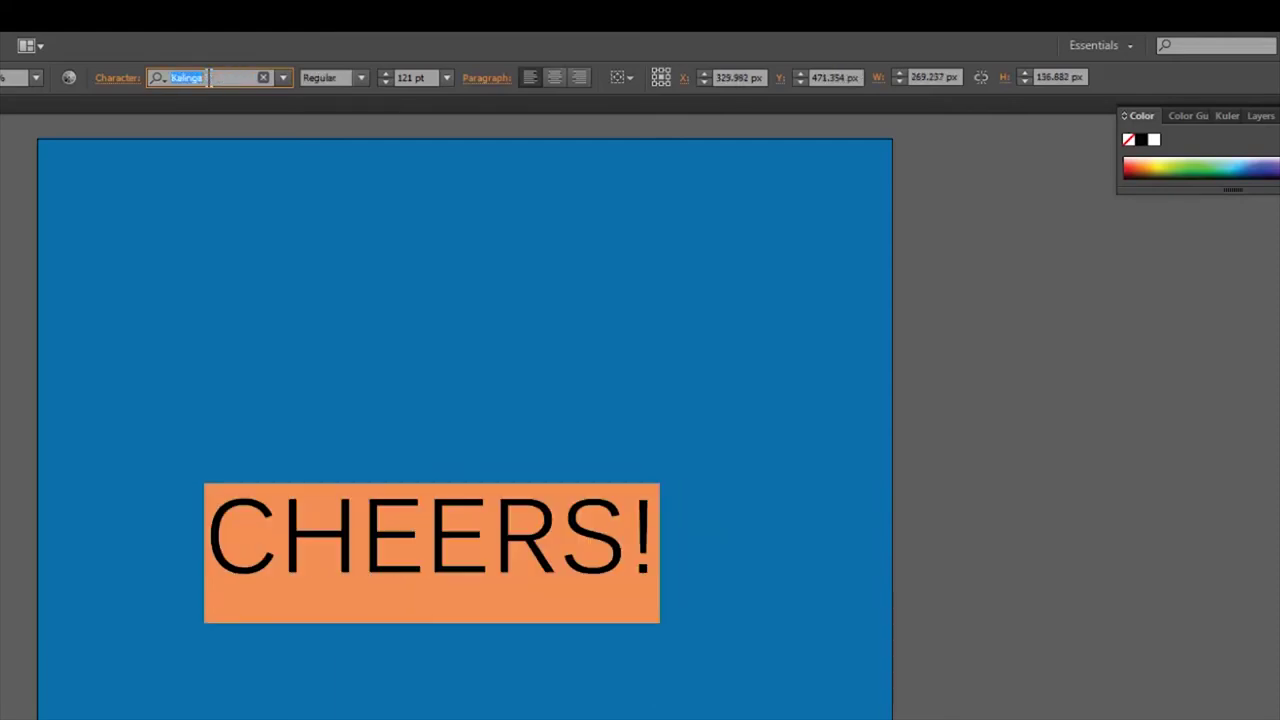
key("Down")
key("Down")
key("Down")
key("Down")
key("Down")
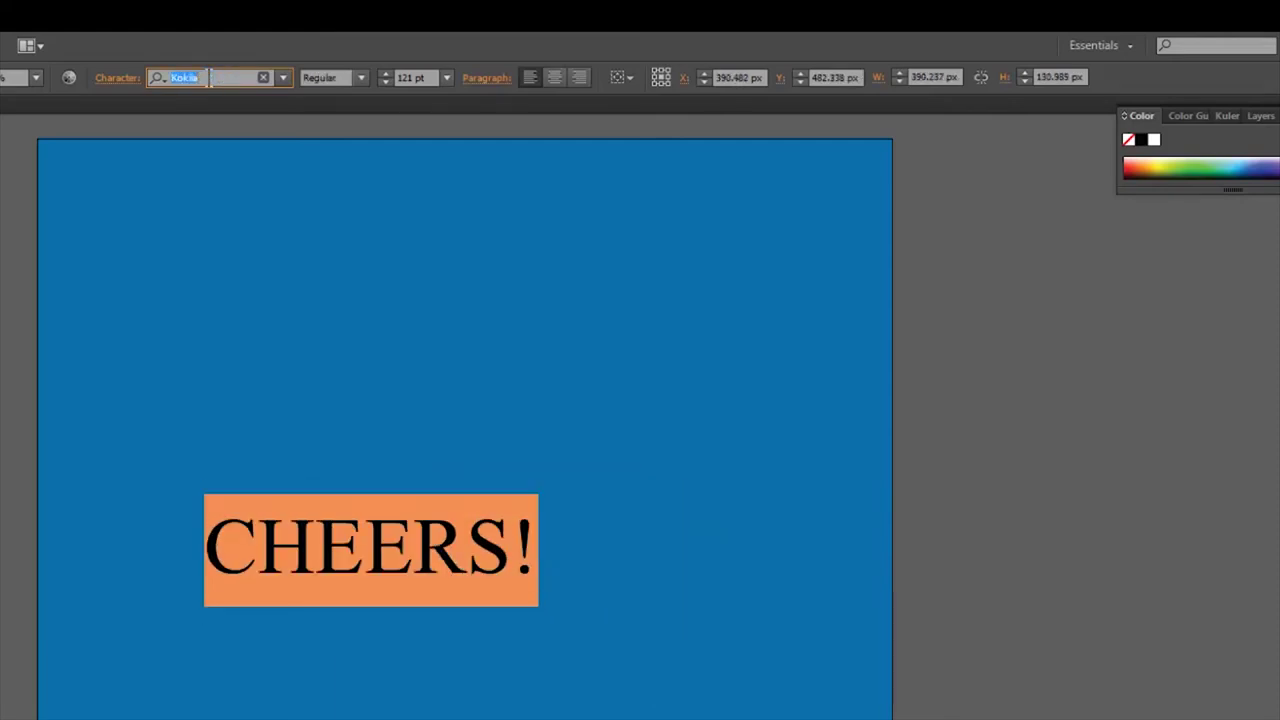
key("Down")
key("Down")
key("Down")
key("Down")
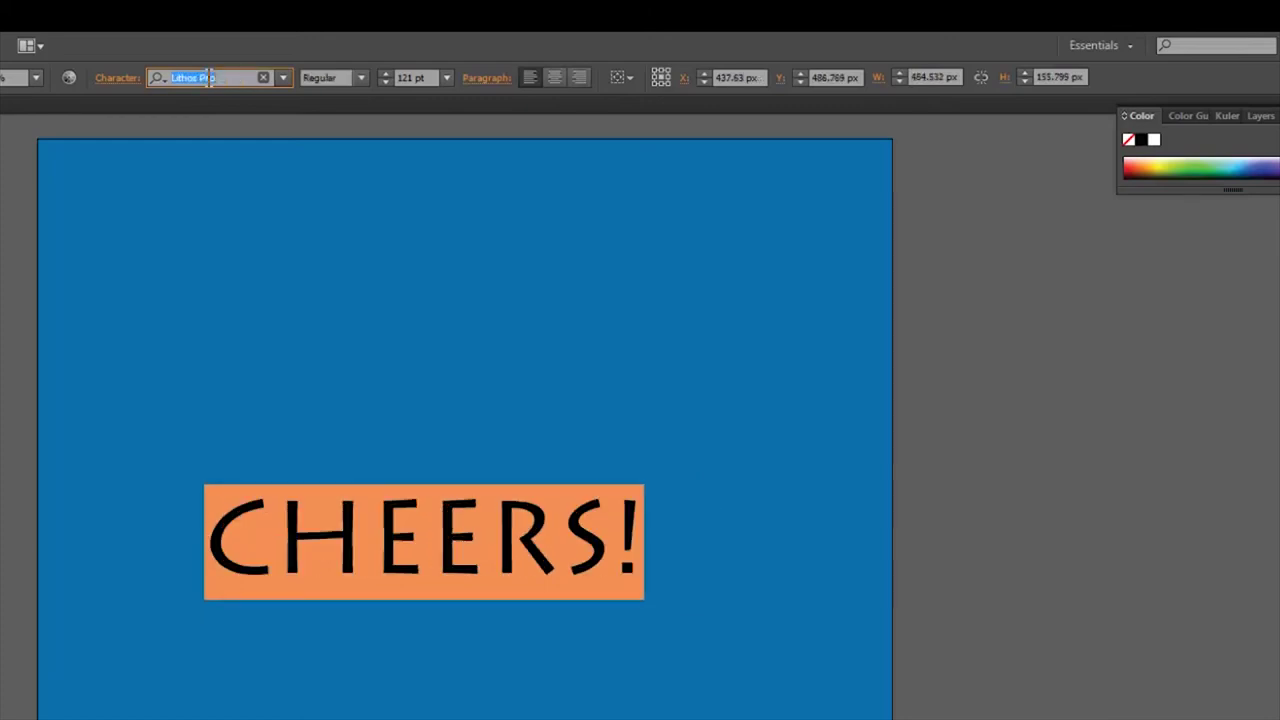
key("Down")
key("Down")
key("Down")
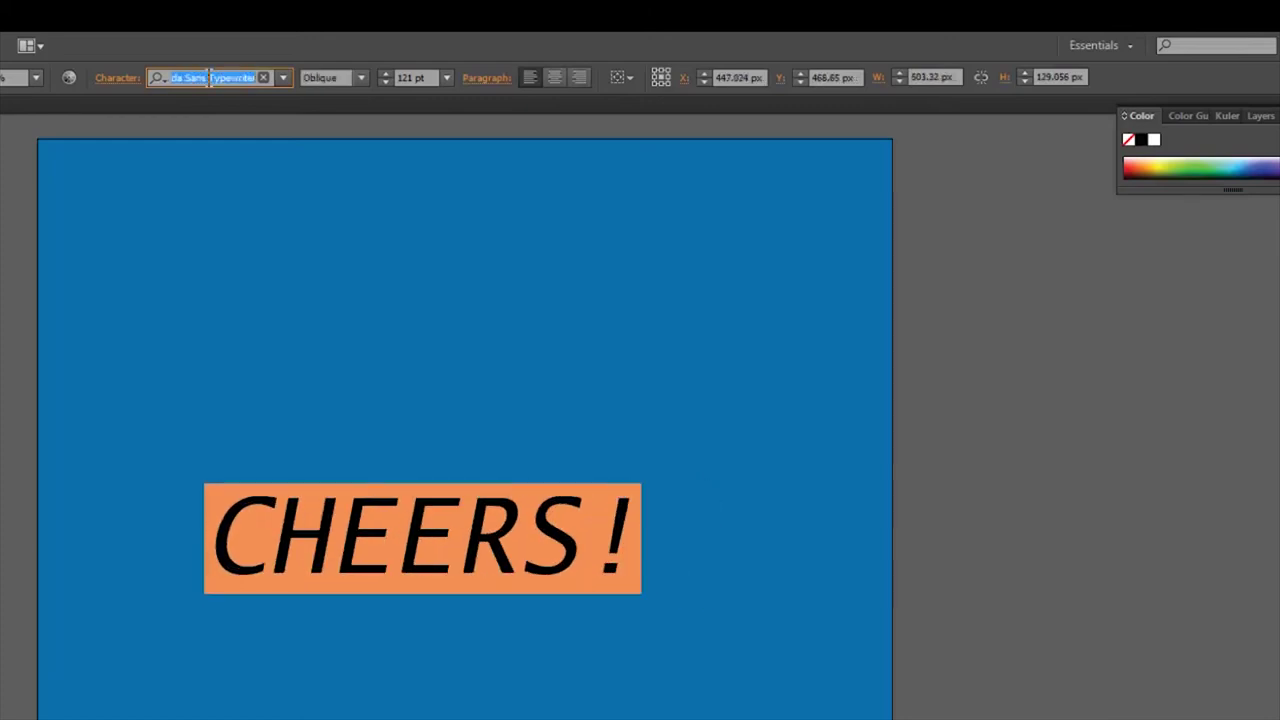
- Apply Lao UI, then settle on Corbel for CHEERS! and deselect
left_click(284, 77)
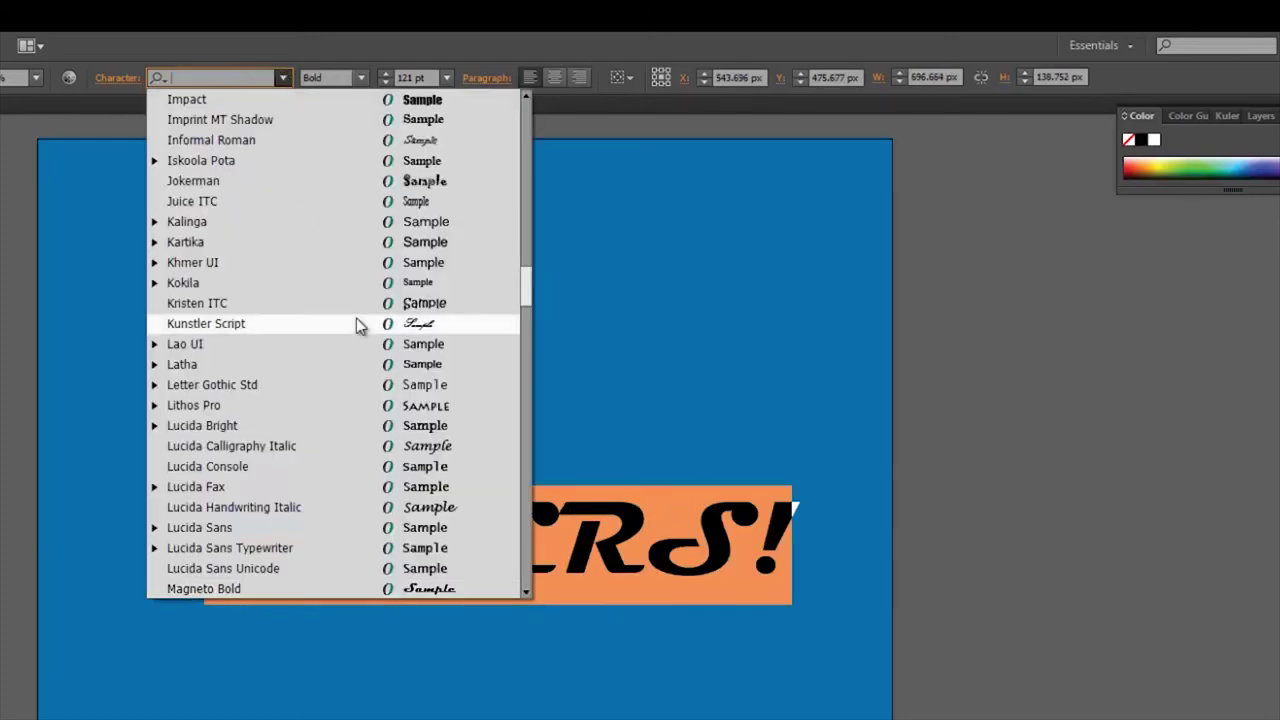
scroll(356, 318, "up", 1)
scroll(356, 318, "down", 1)
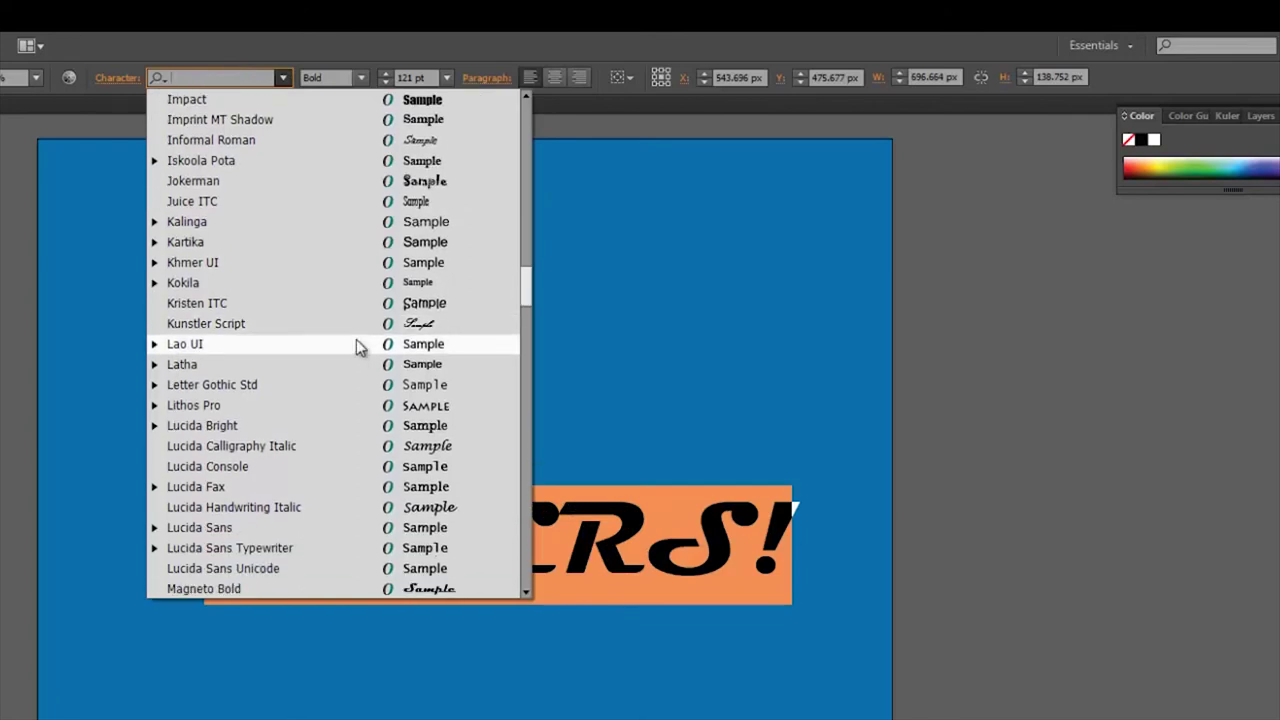
left_click(357, 345)
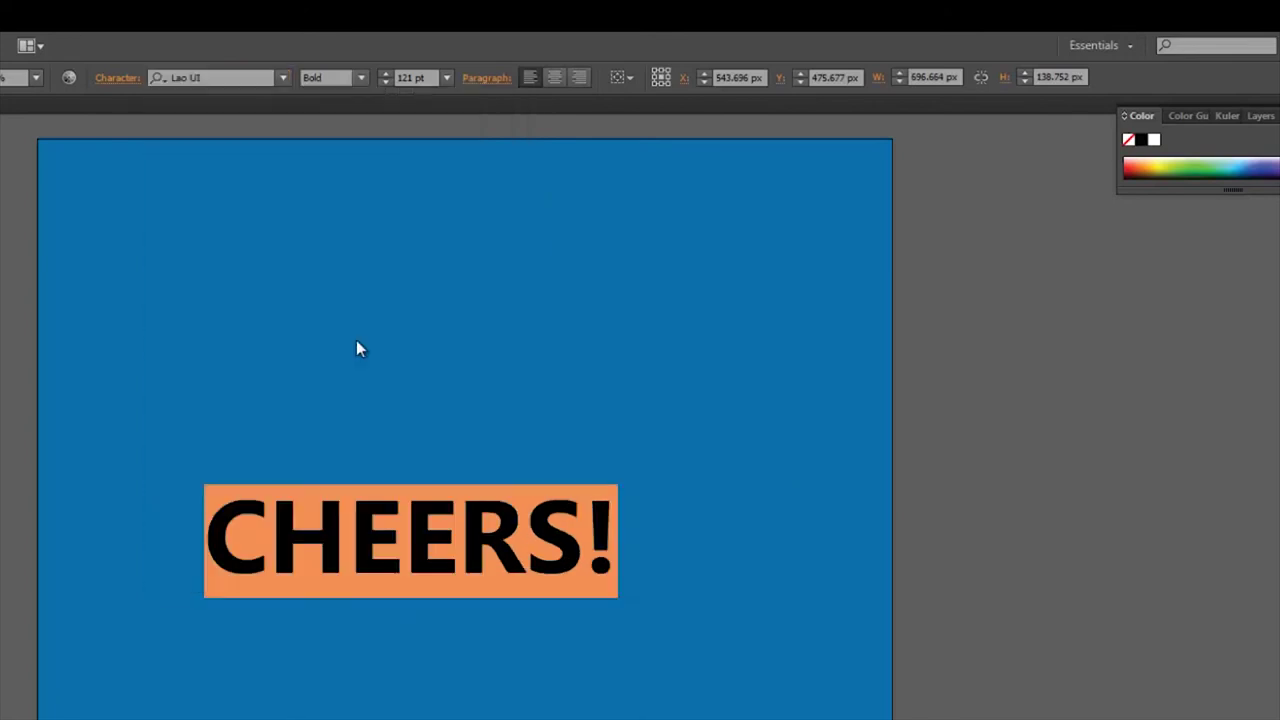
left_click(284, 77)
scroll(343, 391, "down", 1)
scroll(342, 388, "down", 5)
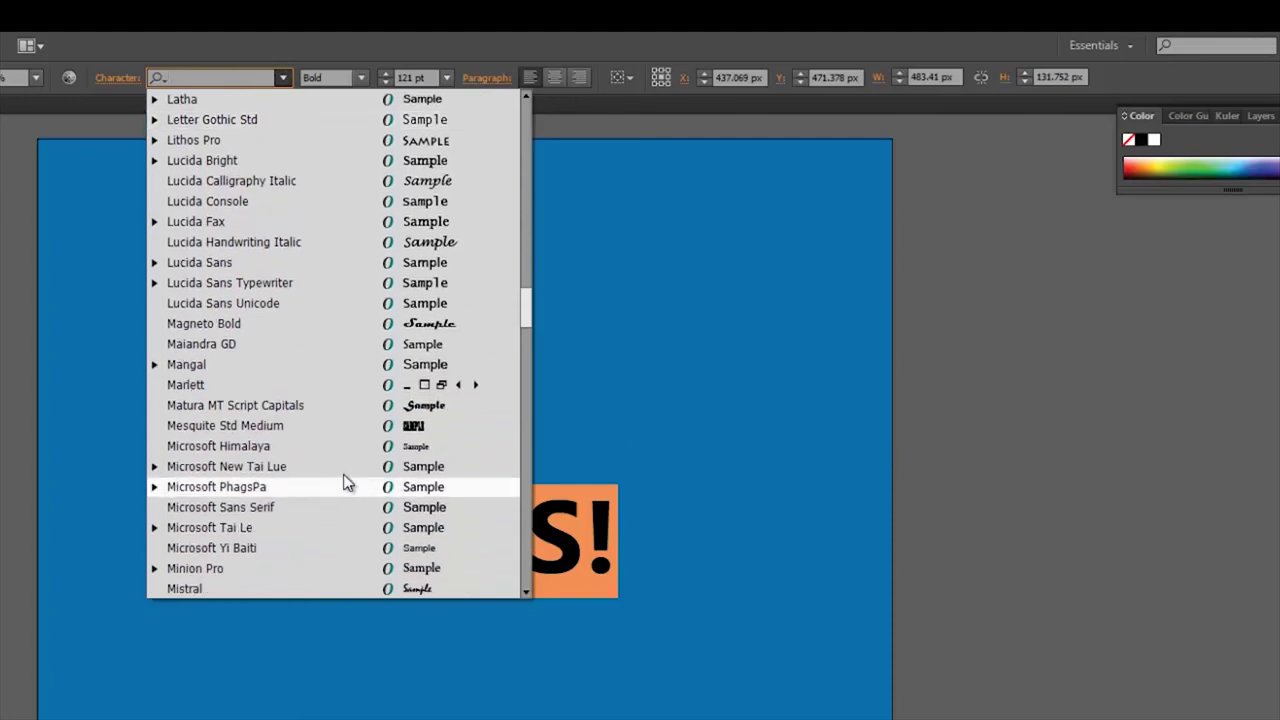
scroll(343, 480, "up", 15)
scroll(343, 482, "up", 10)
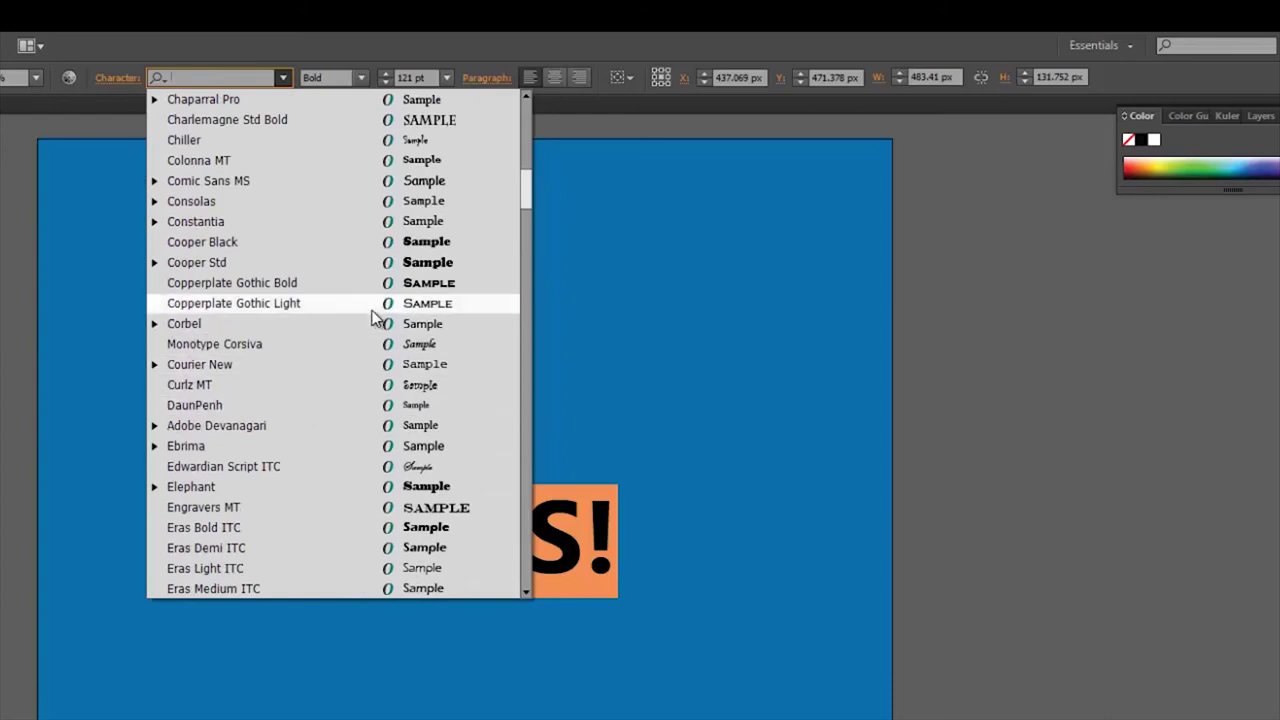
left_click(378, 325)
left_click(399, 511)
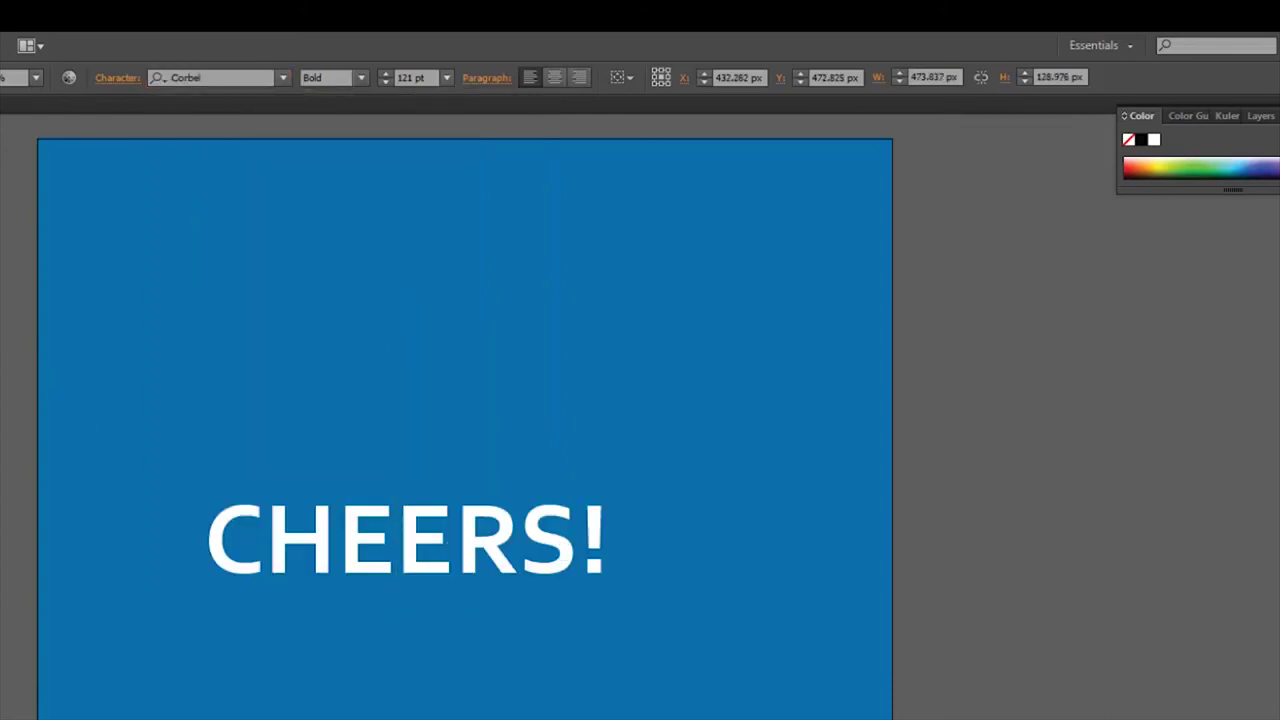
key("Escape")
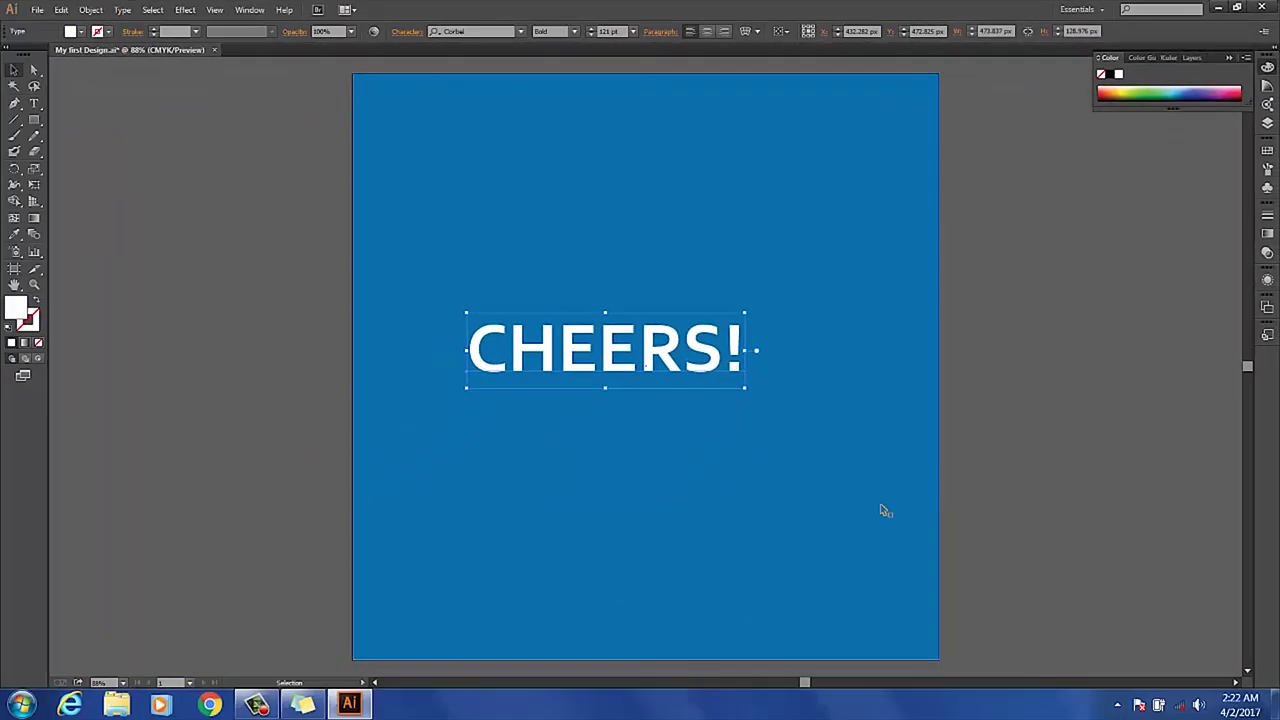
left_click(881, 508)
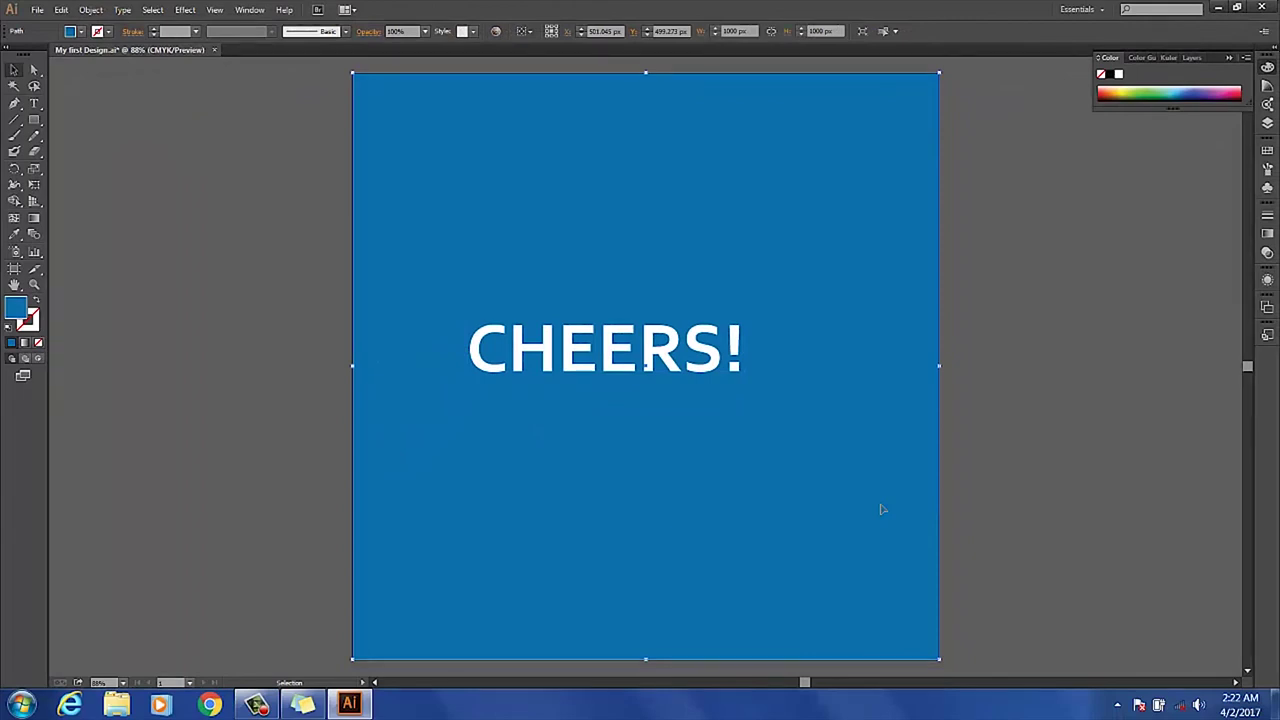
left_click(1090, 454)
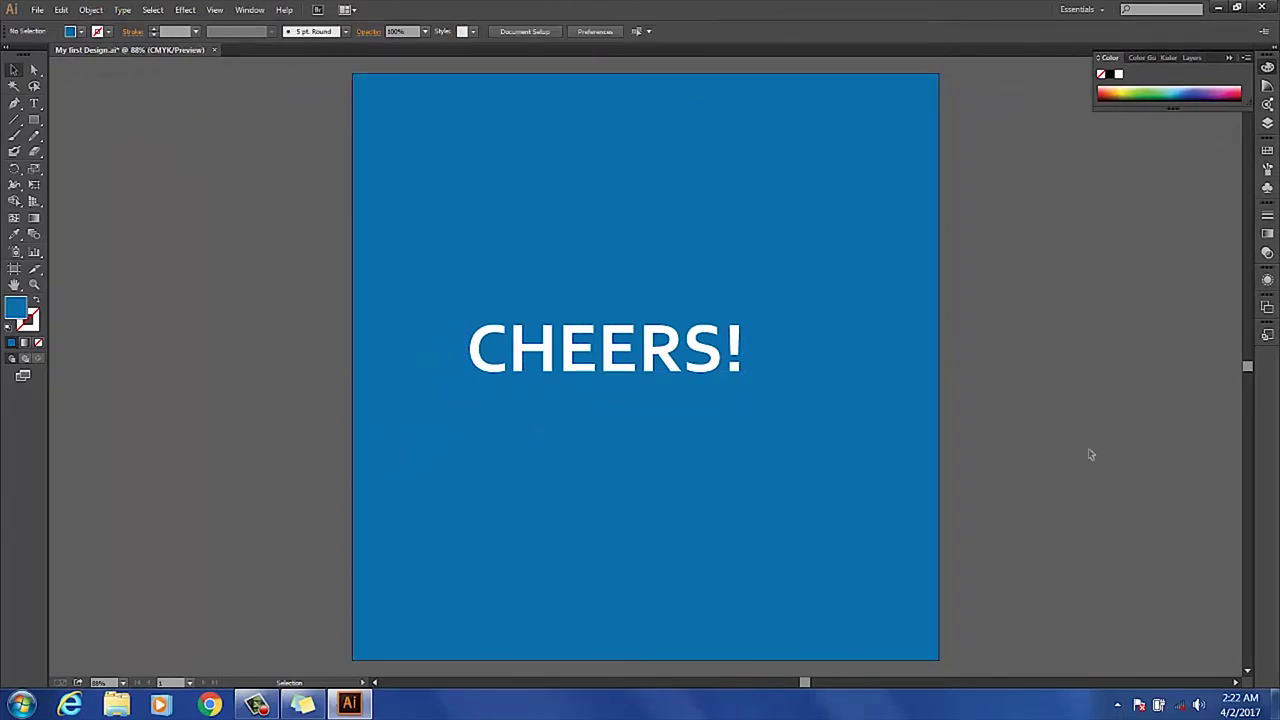
left_click(728, 373)
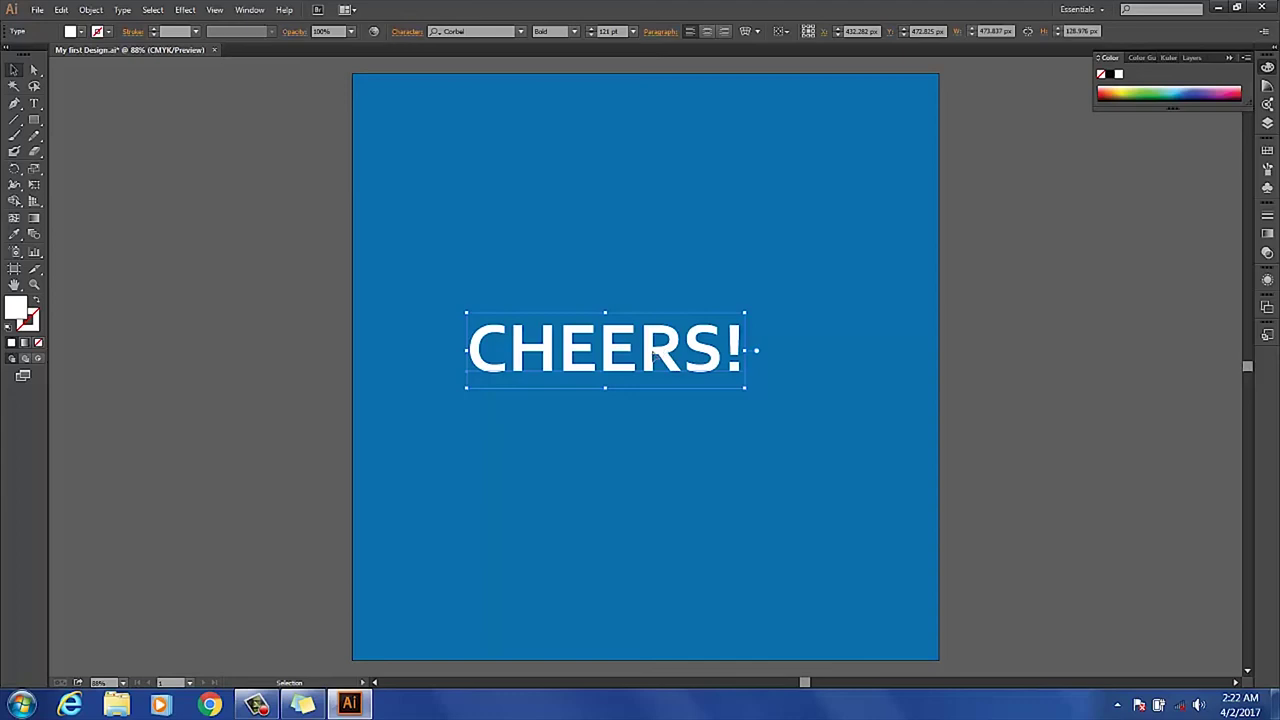
- Centre CHEERS! horizontally and vertically on the background square, then reselect the text
left_click(767, 278, "shift")
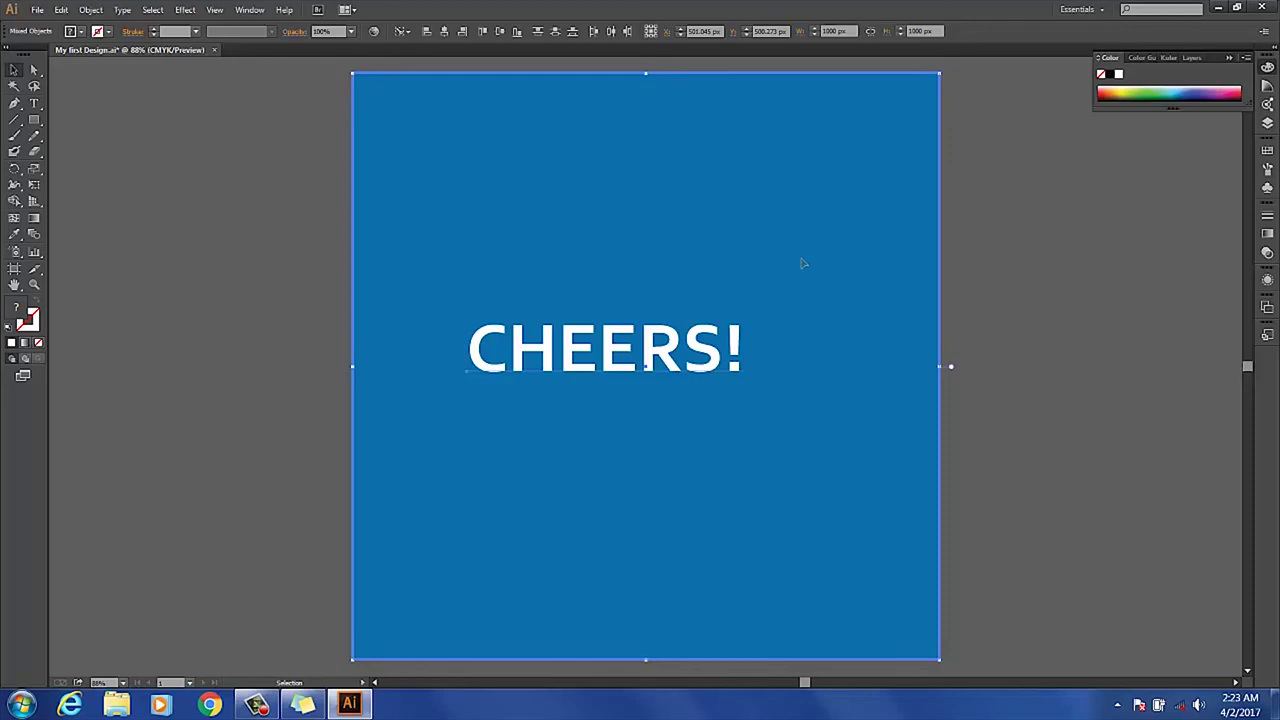
left_click(618, 32)
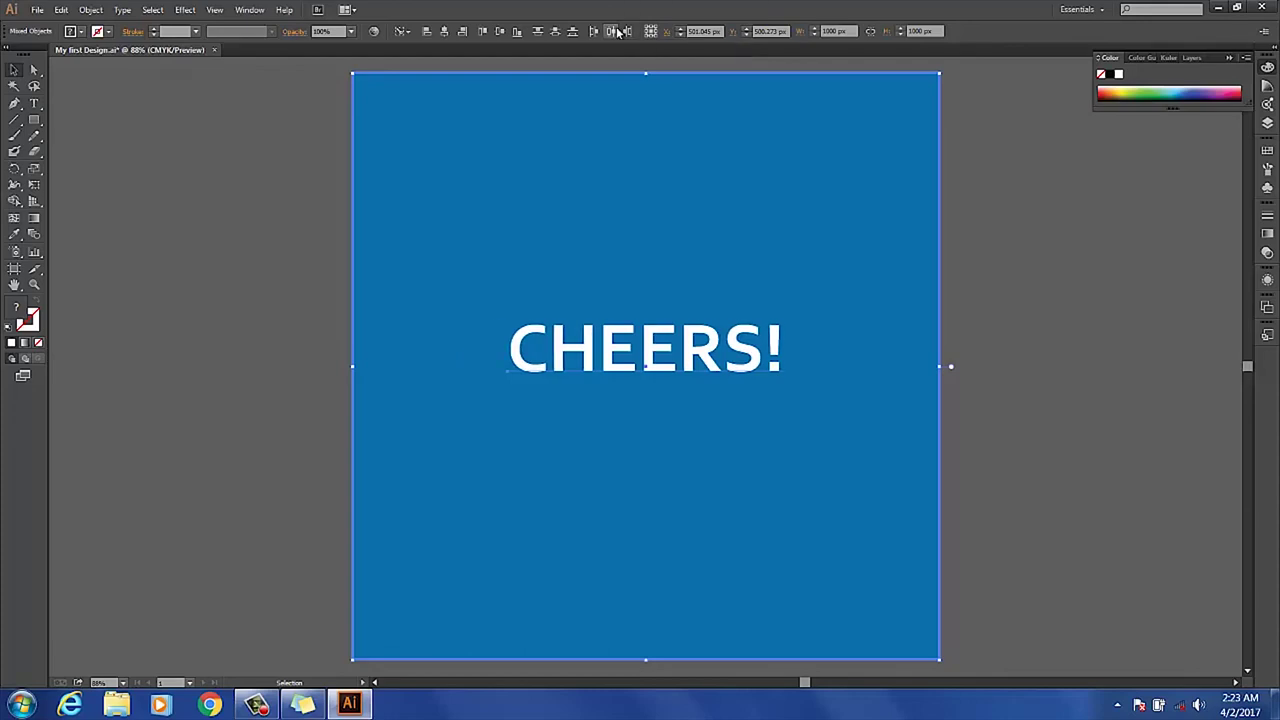
left_click(557, 33)
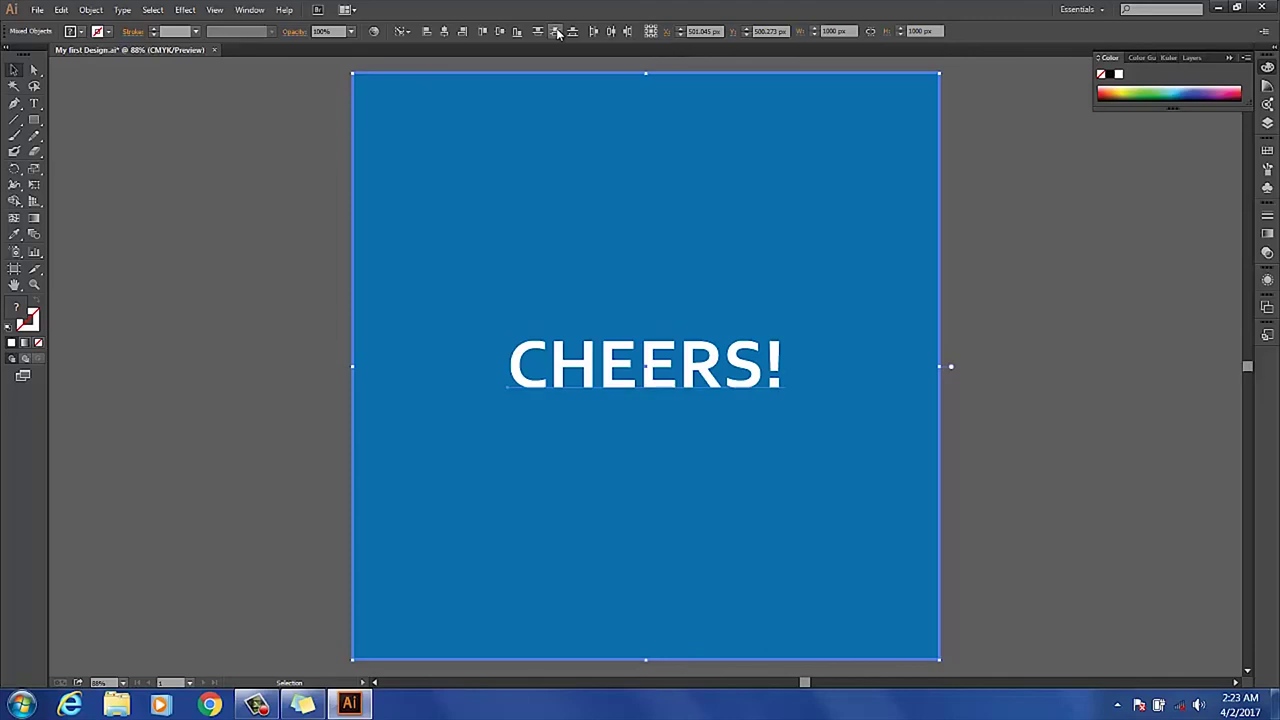
left_click(995, 323)
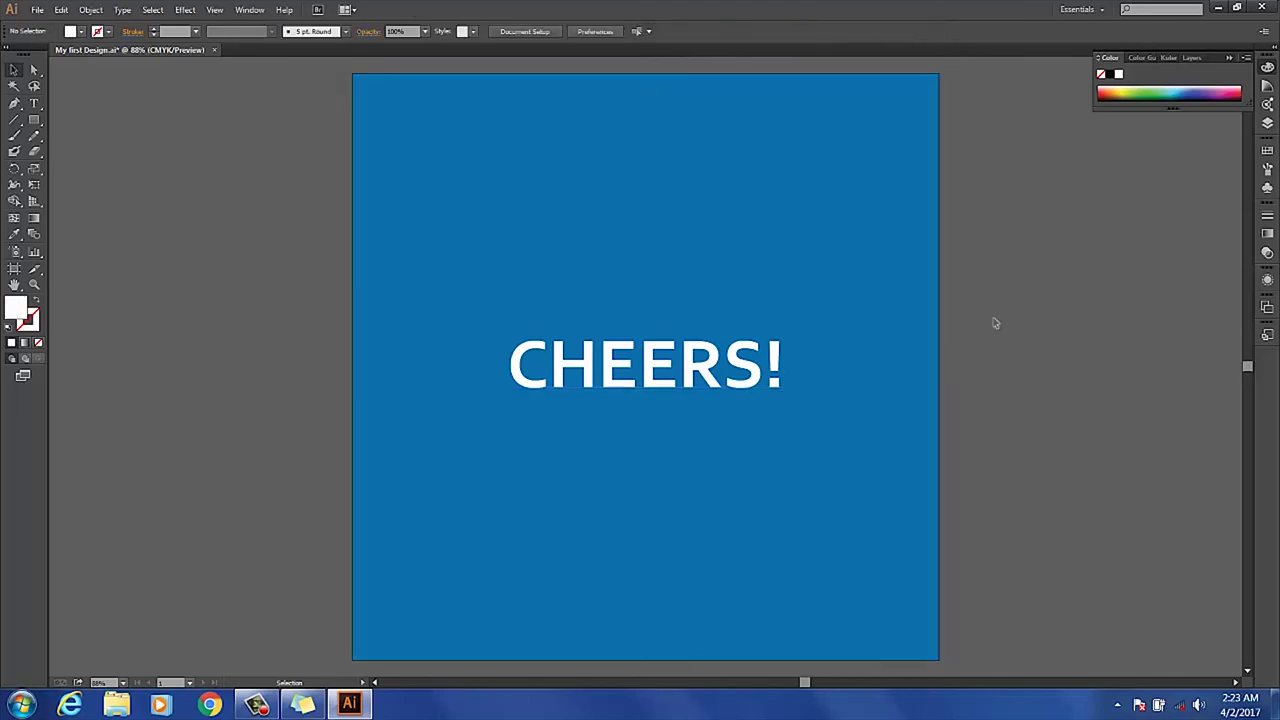
left_click(765, 375)
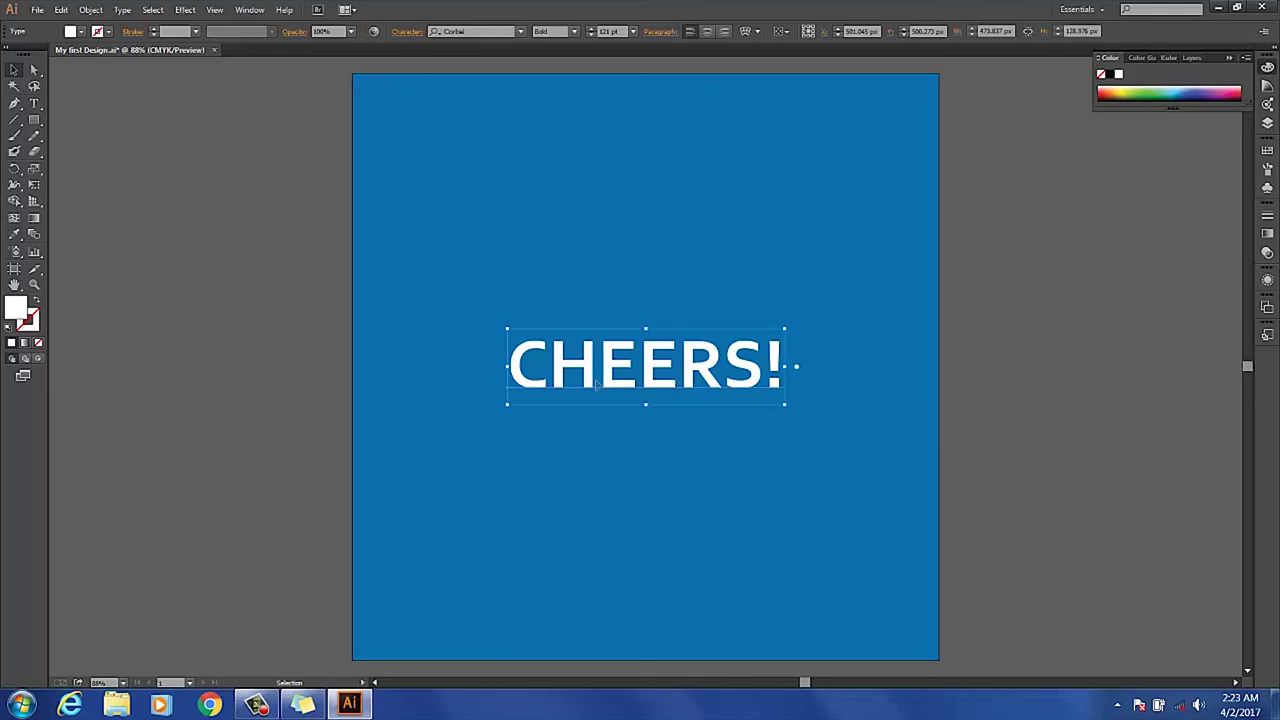
- Highlight the letters HEER to gauge their width, reverting an accidental orange fill on the text
double_click(550, 380)
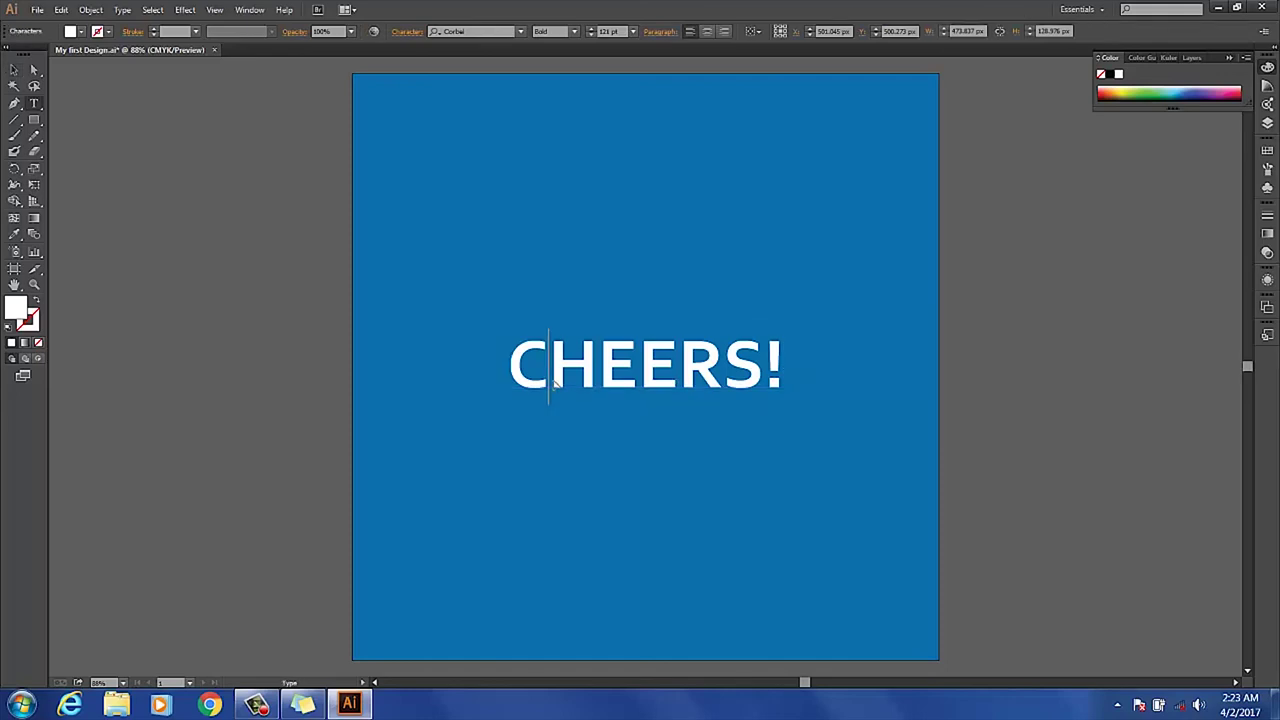
left_click_drag(553, 376, 727, 383)
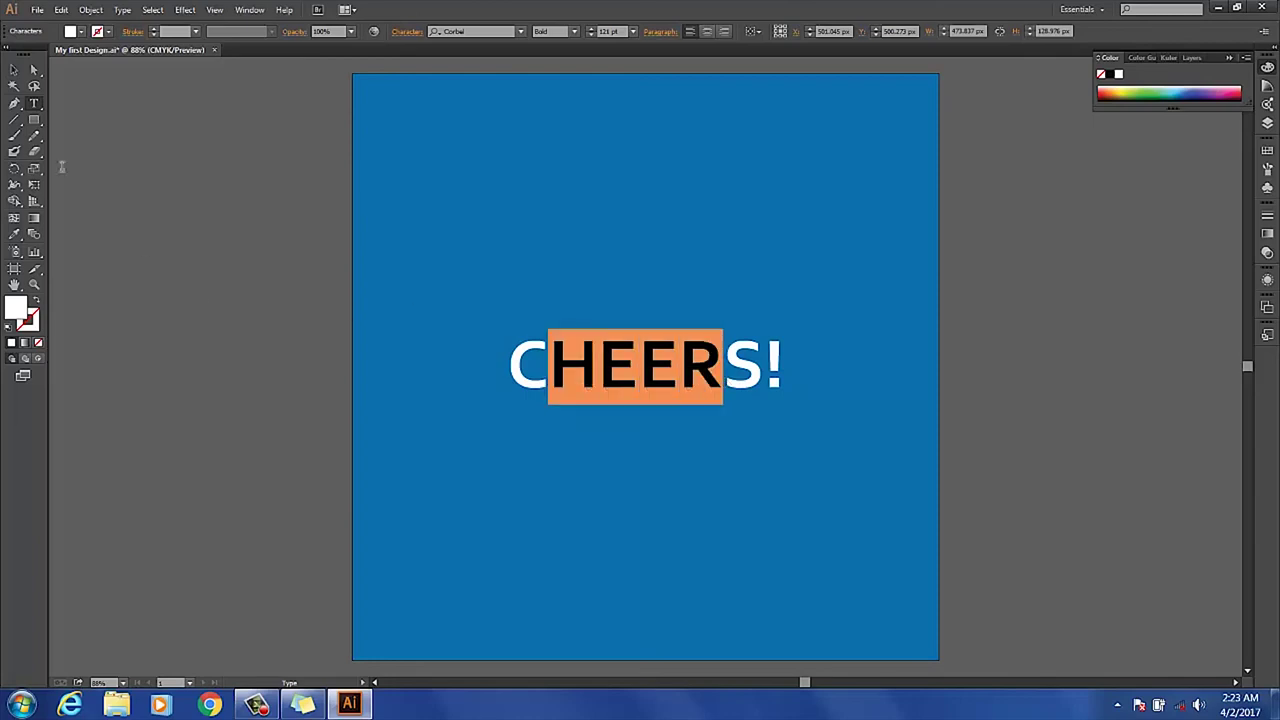
left_click(13, 72)
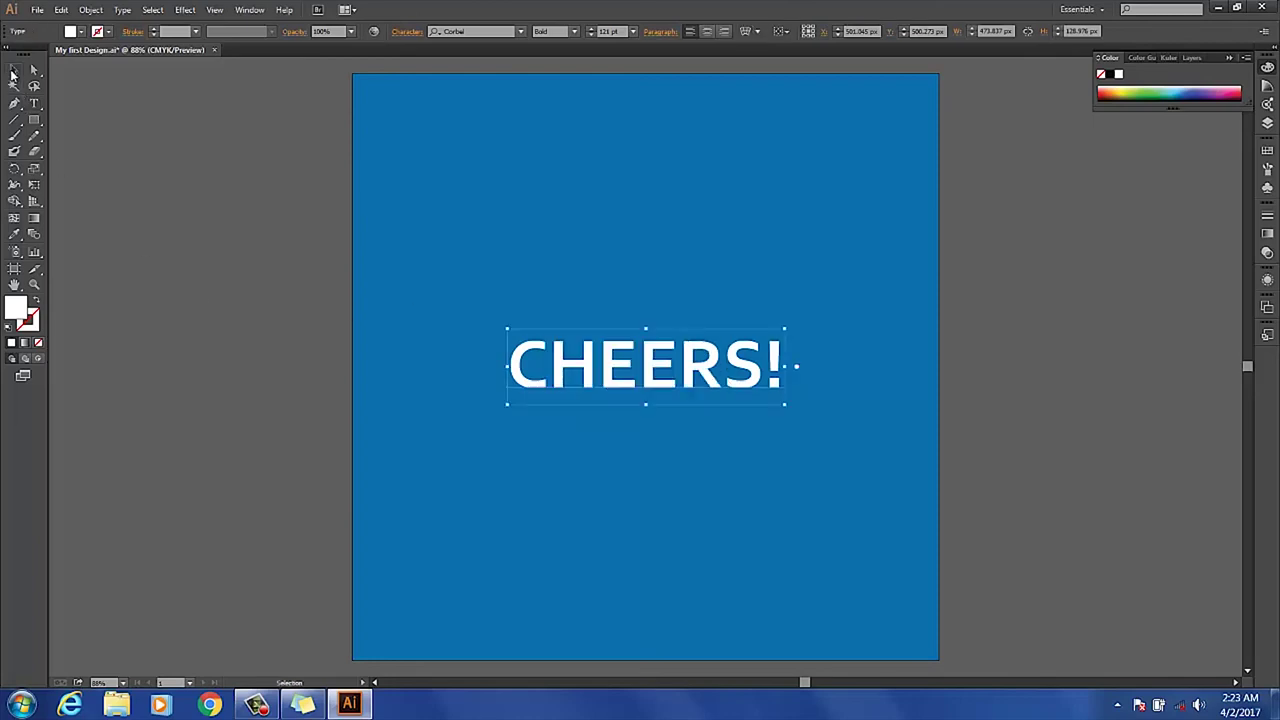
left_click(35, 121)
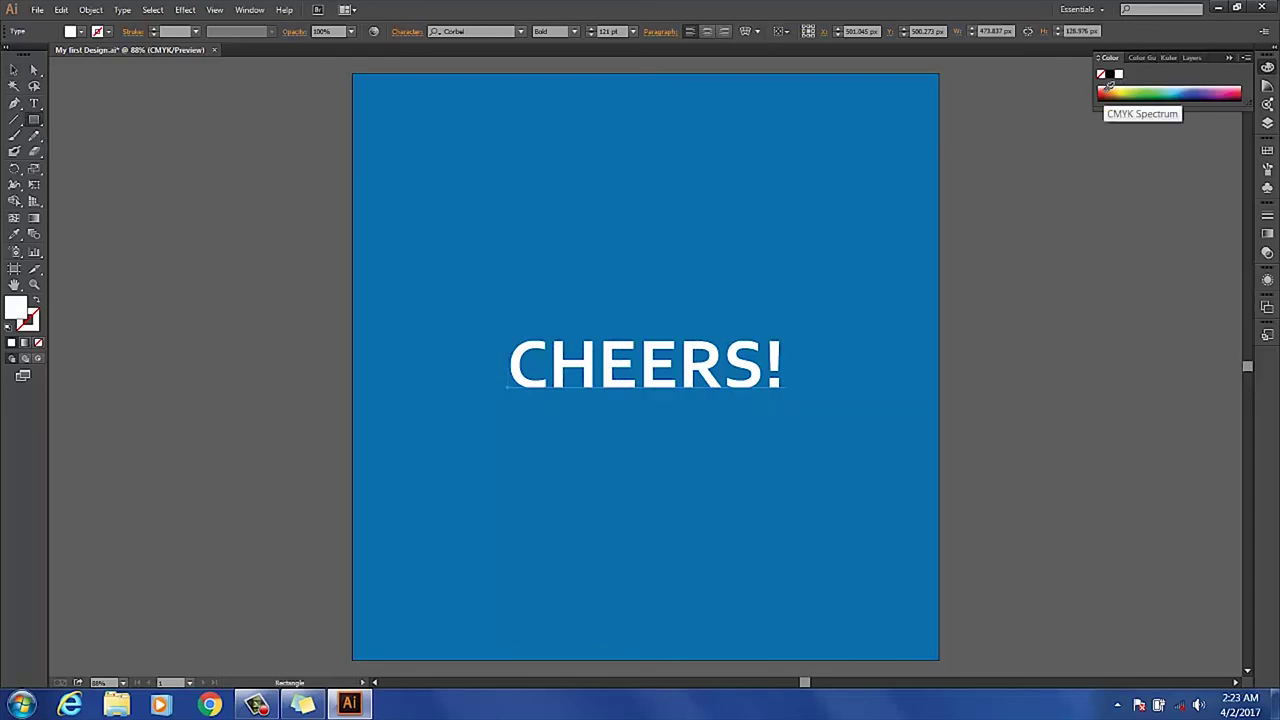
left_click_drag(1108, 86, 1114, 88)
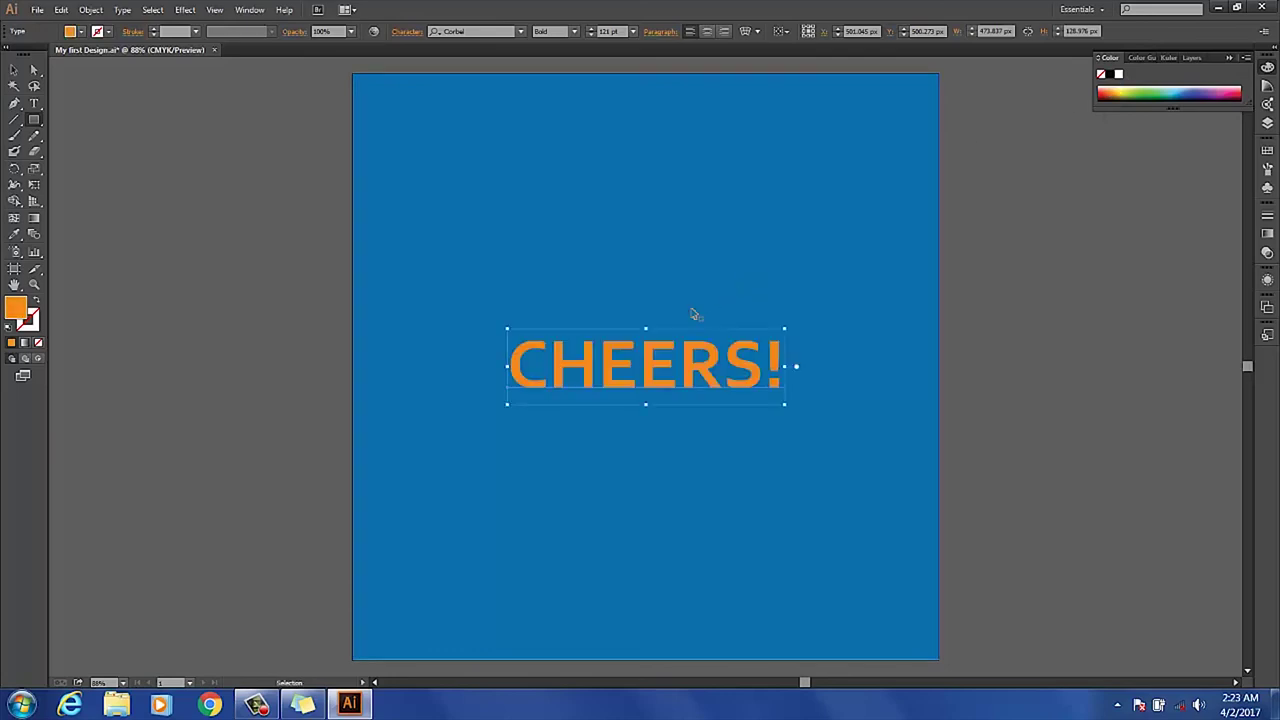
key("v")
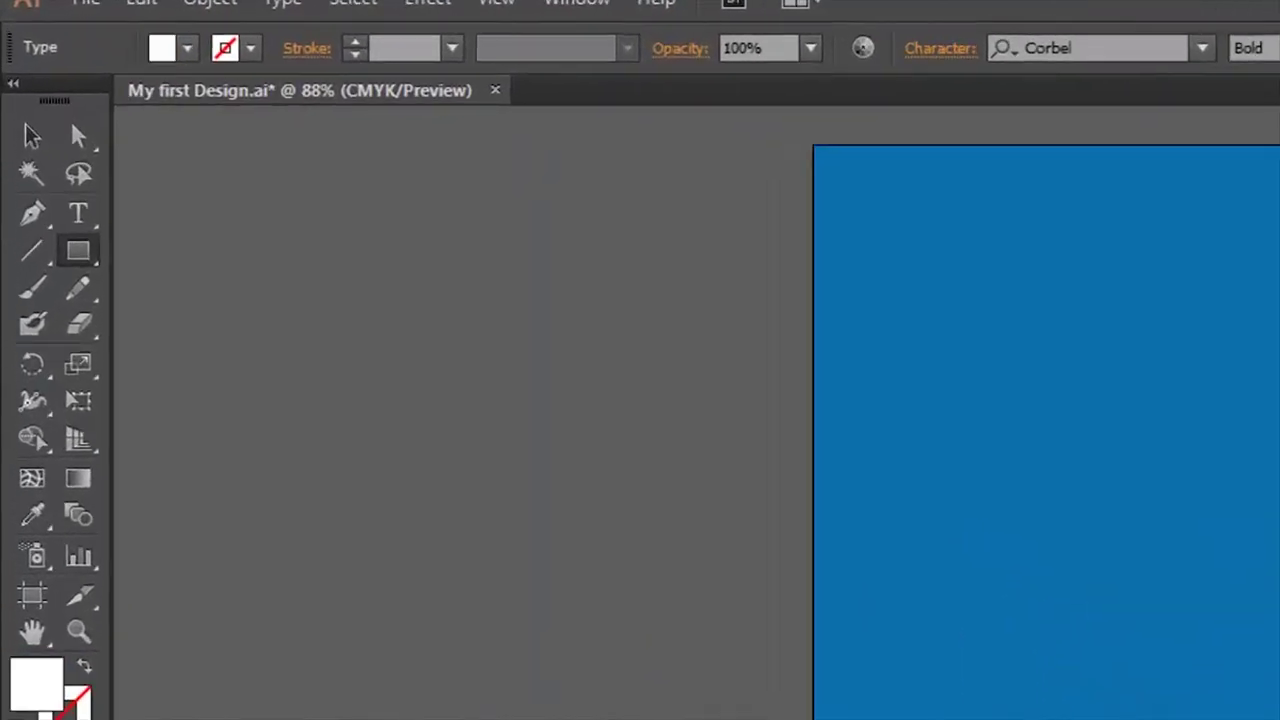
- Clear the selection and pick a salmon fill with the Rectangle tool active
left_click(33, 141)
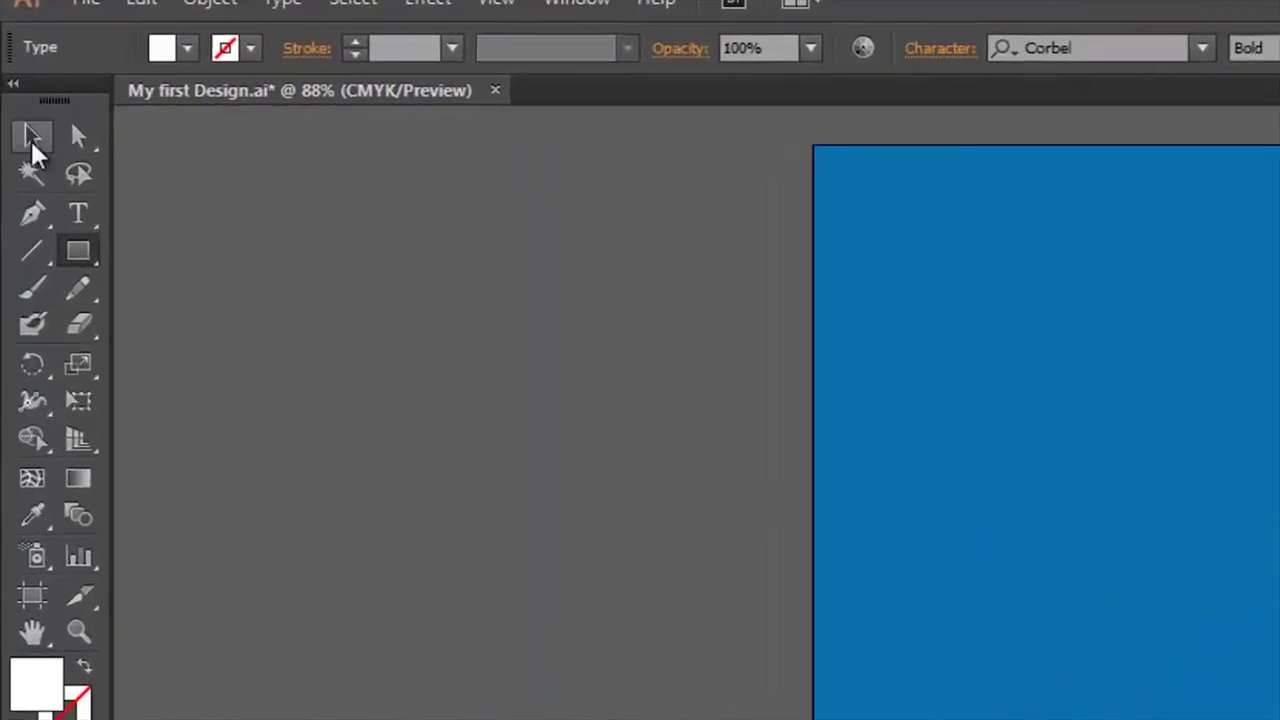
left_click(548, 533)
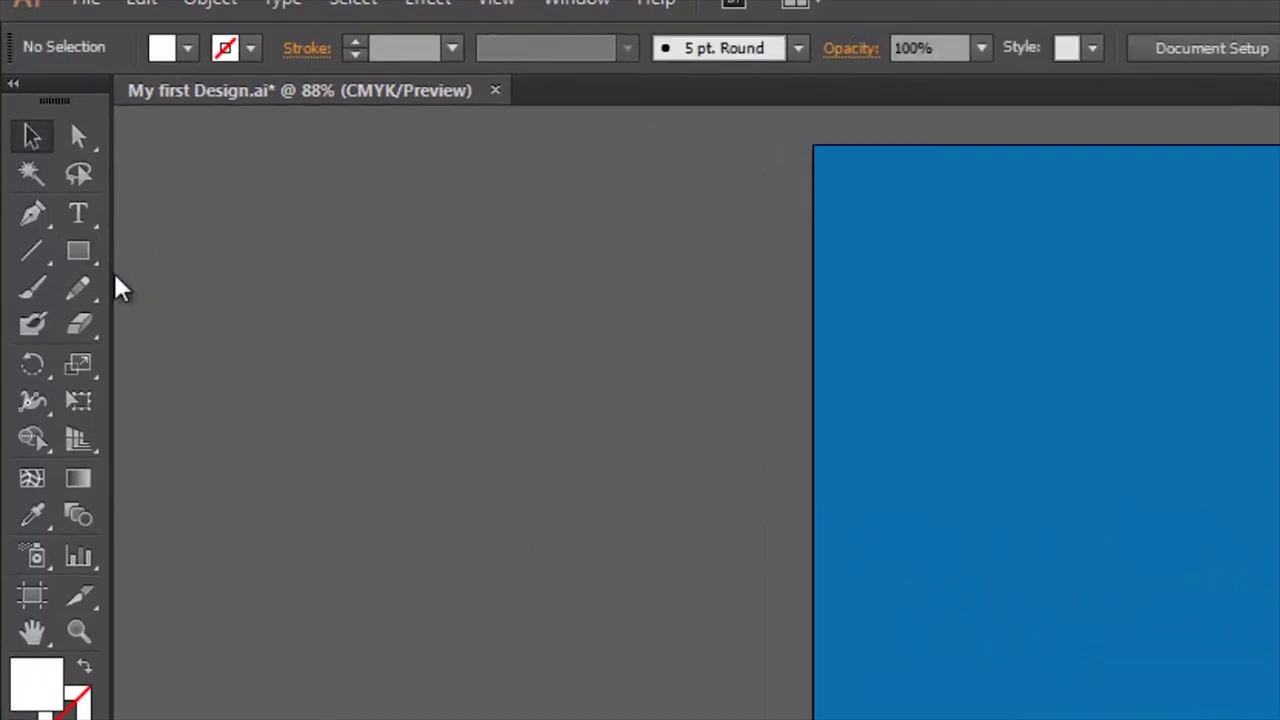
left_click(80, 256)
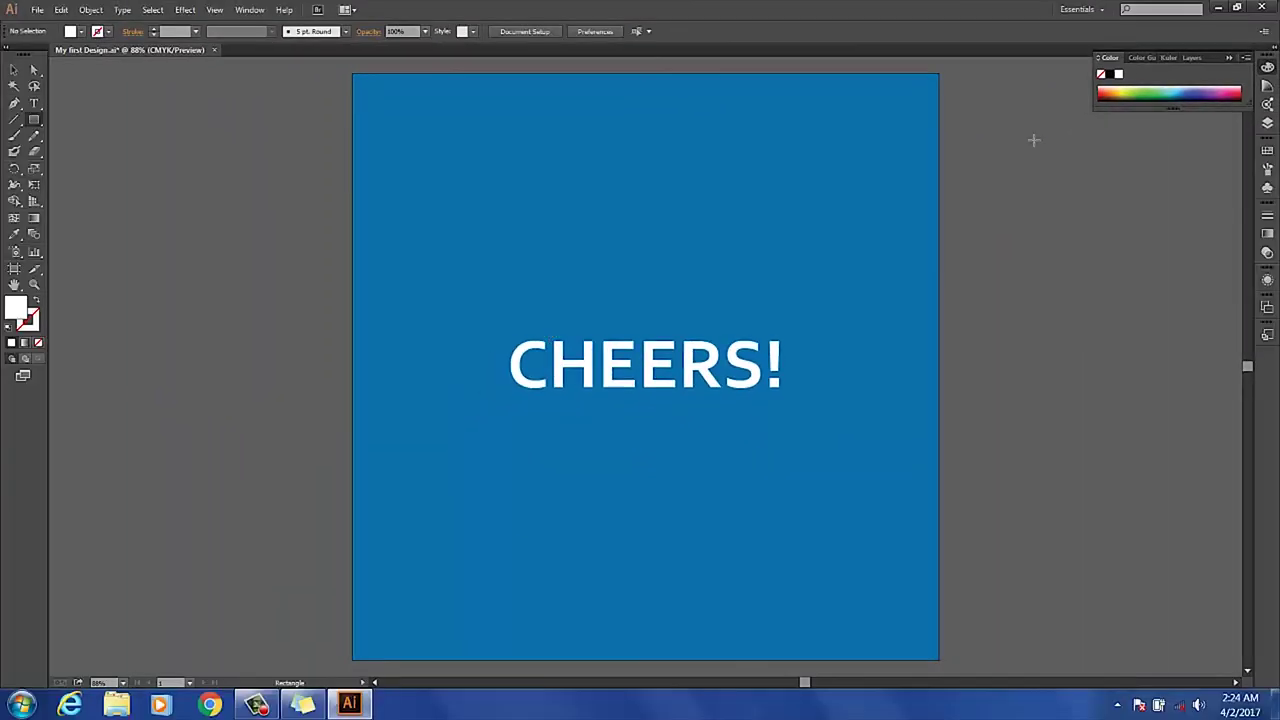
left_click(1104, 88)
- Draw a red-orange rectangle over HEER, send it backward behind the text, then select the background
left_click(1106, 86)
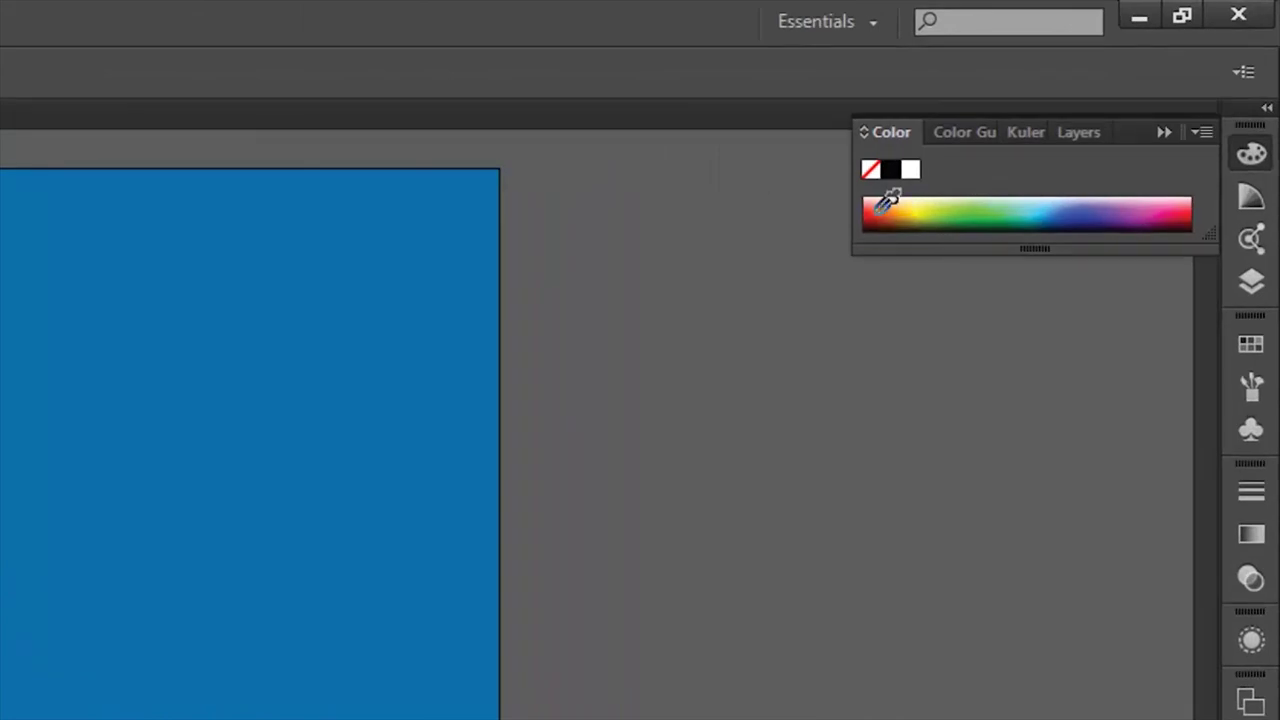
left_click_drag(551, 334, 721, 394)
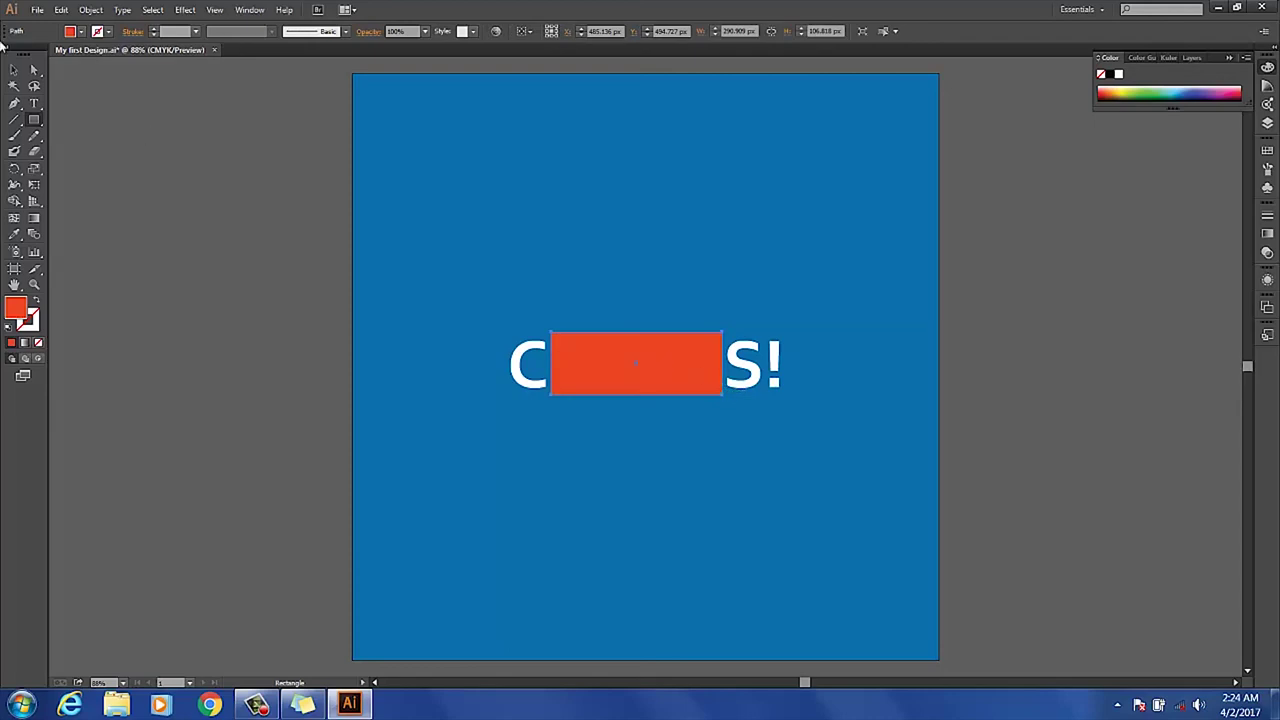
left_click(13, 67)
right_click(660, 362)
mouse_move(794, 563)
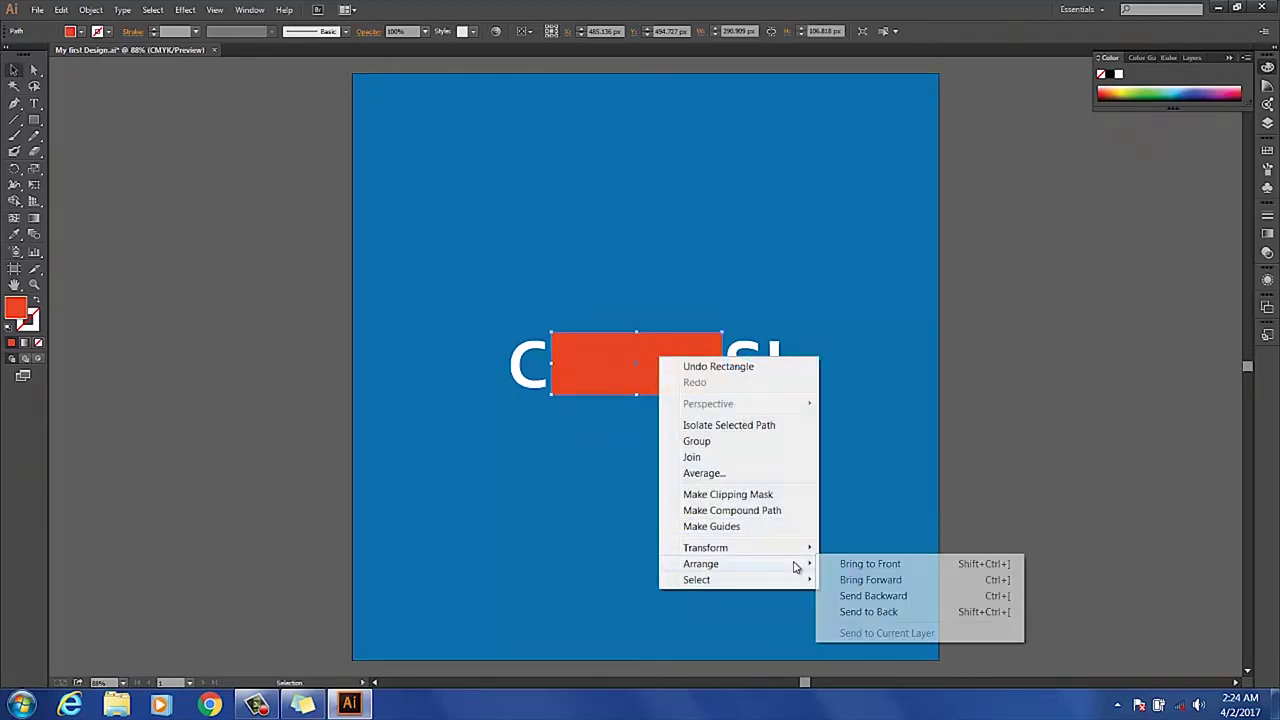
left_click(875, 596)
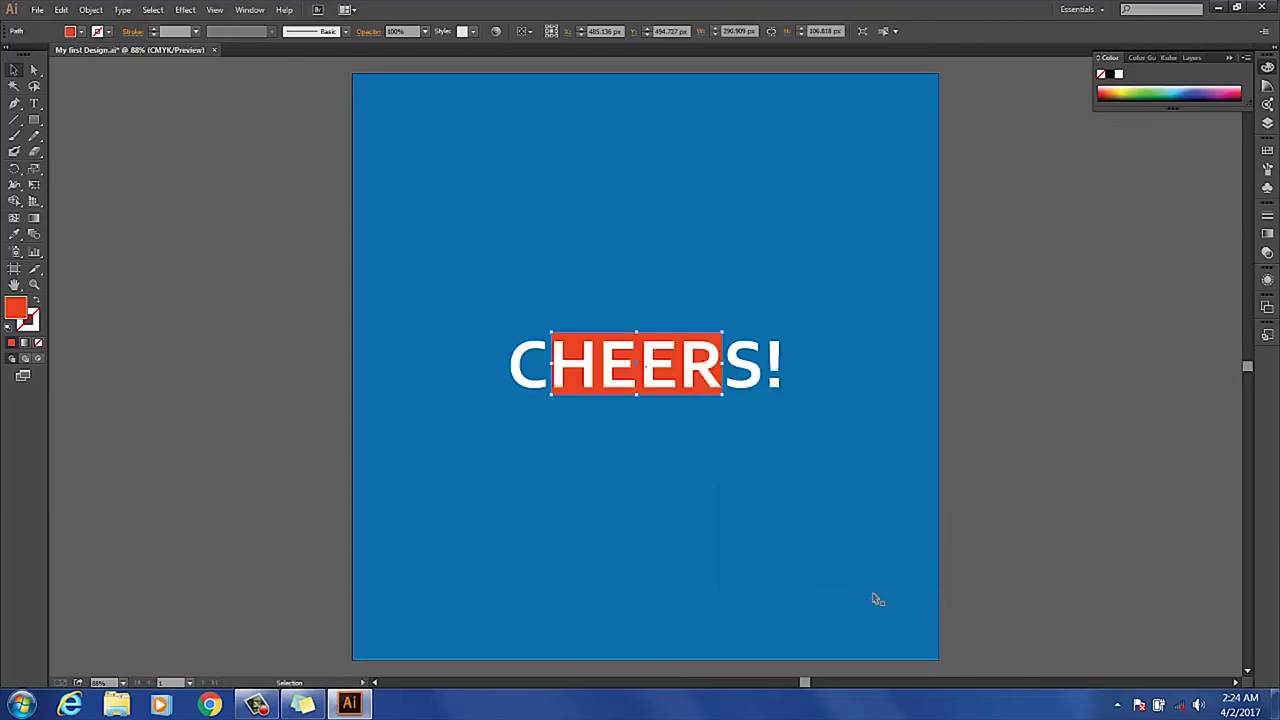
left_click(1033, 335)
left_click(920, 477)
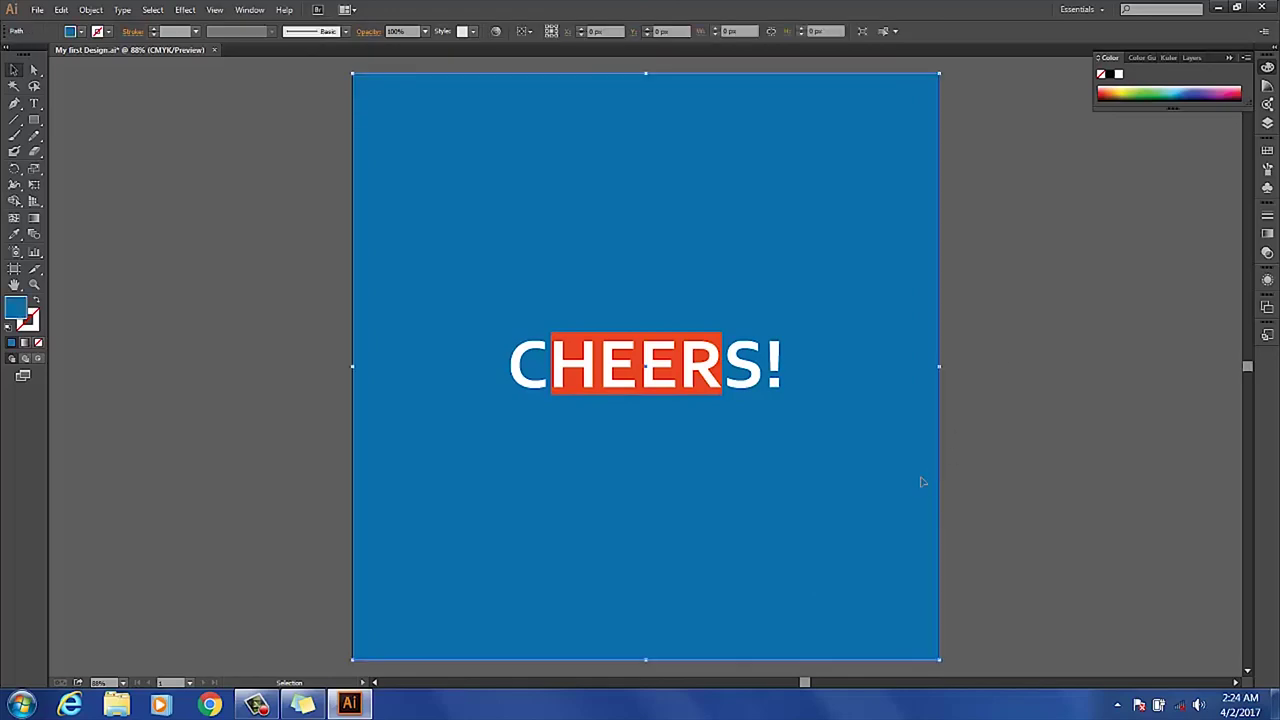
- Fill the background square with the purple harmony swatch from the Color Guide
left_click(1166, 58)
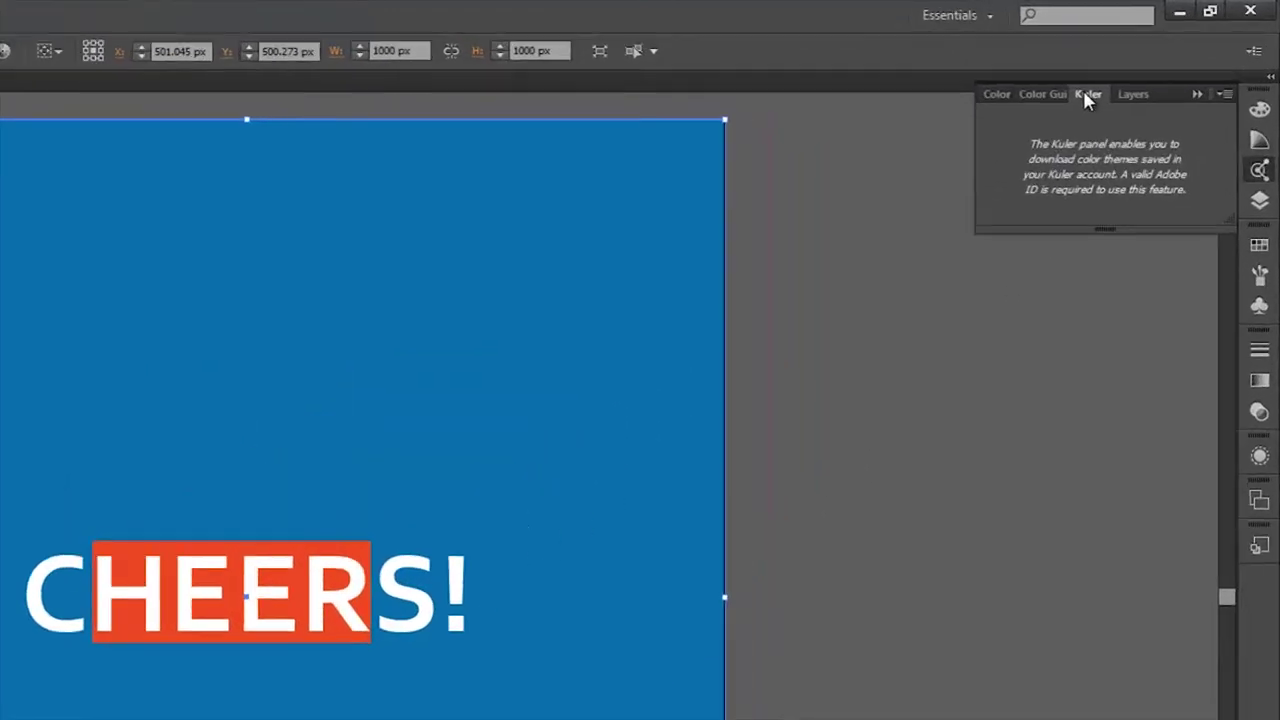
left_click(1042, 94)
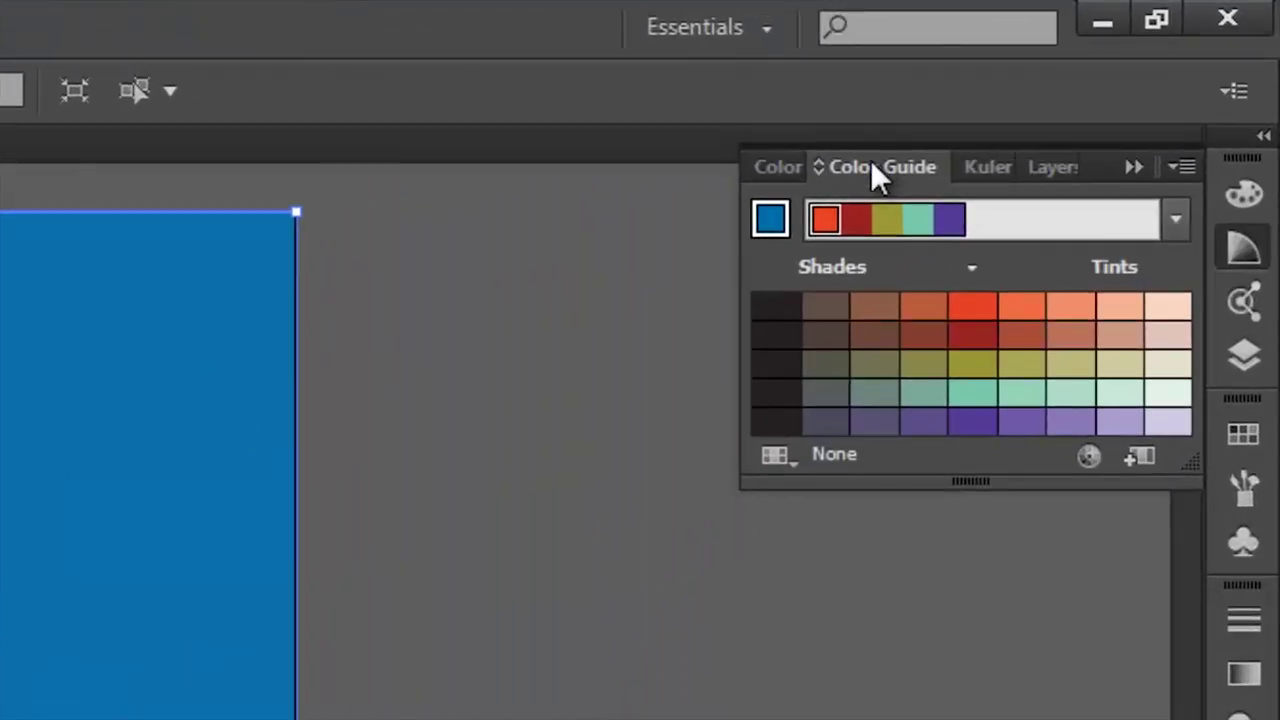
left_click(960, 232)
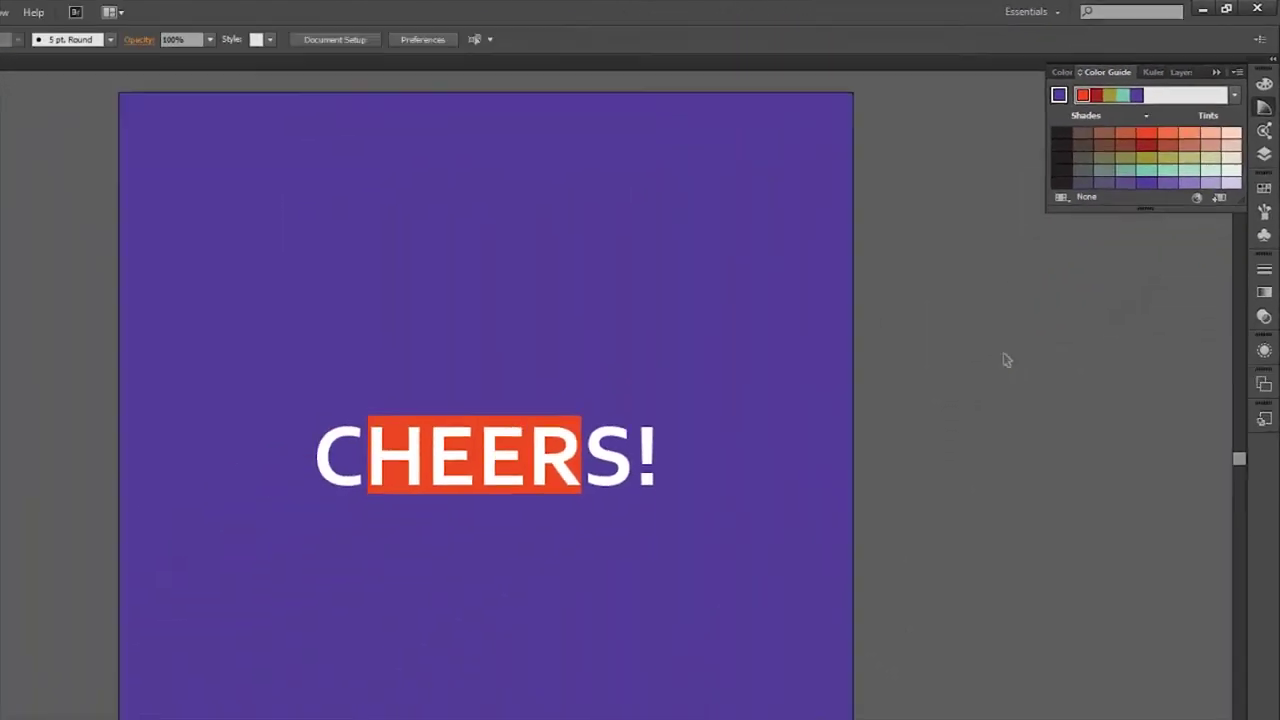